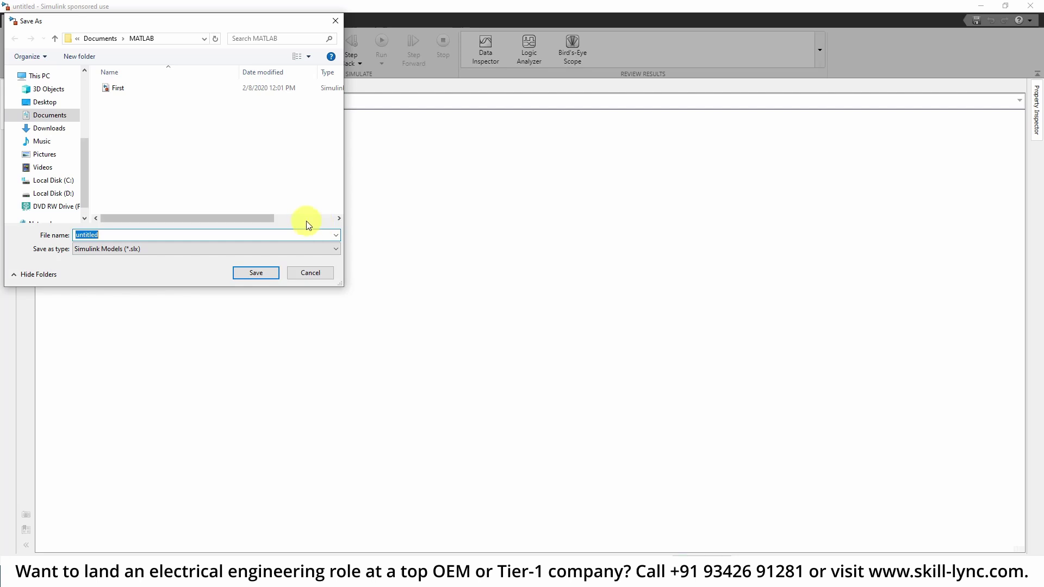
Save the new Simulink model as Lever1 in the MATLAB documents folder
{"action": "type", "text": "N"}
{"action": "key", "text": "BackSpace"}
{"action": "type", "text": "Leve"}
{"action": "type", "text": "r1"}
{"action": "key", "text": "Return"}
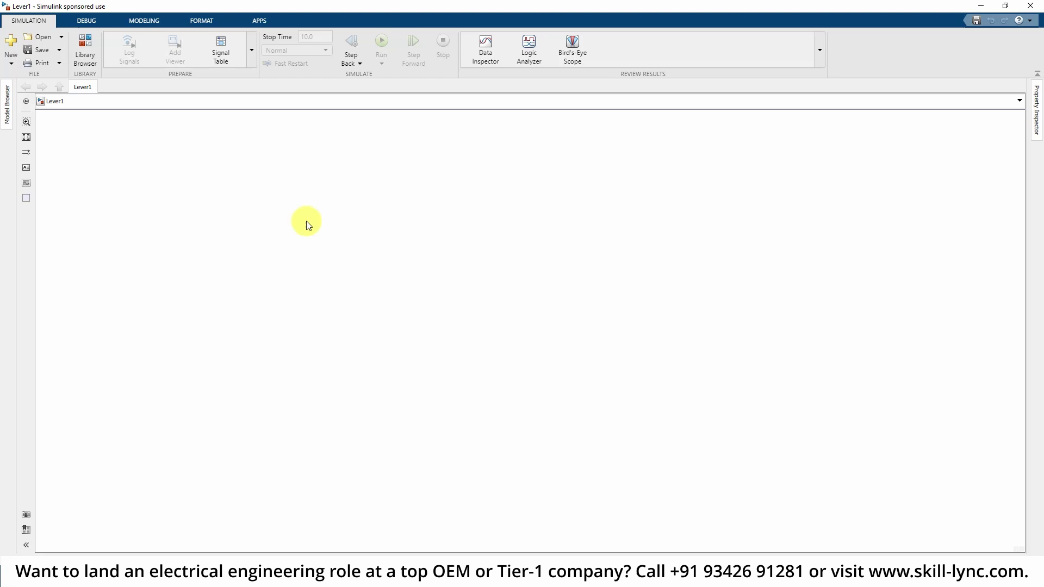
Find the Lever block from the Foundation Library's mechanical mechanisms and insert it on the empty canvas
{"action": "double_click", "coordinate": [450, 222]}
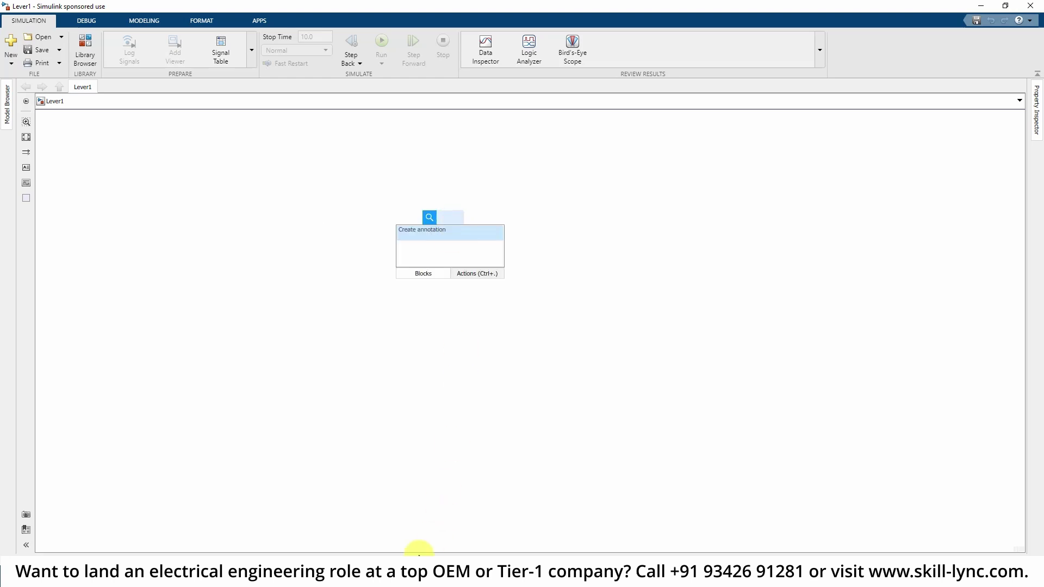
{"action": "mouse_move", "coordinate": [418, 546]}
{"action": "left_click", "coordinate": [365, 517]}
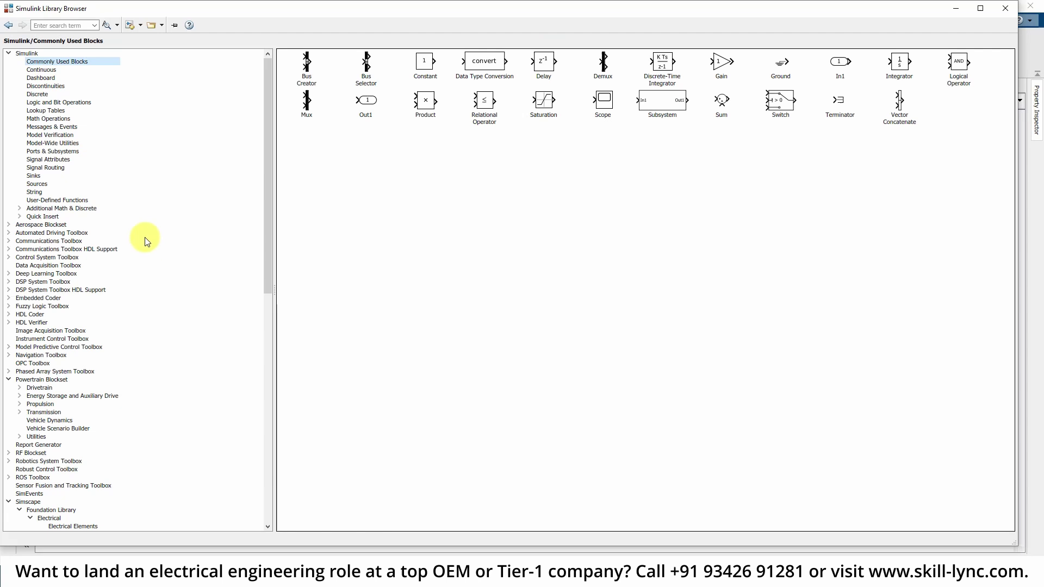
{"action": "left_click", "coordinate": [66, 26]}
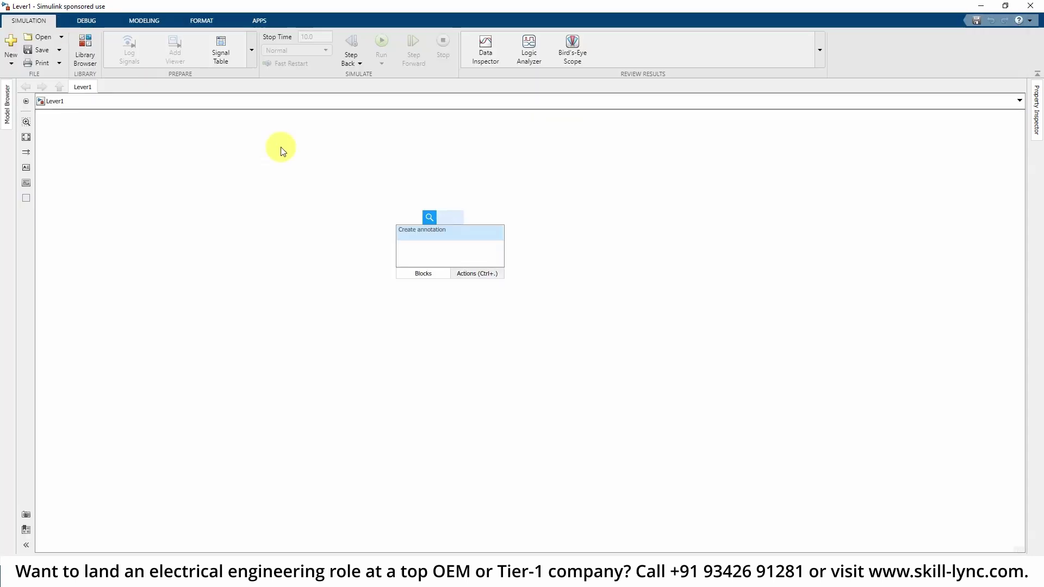
{"action": "type", "text": "lever"}
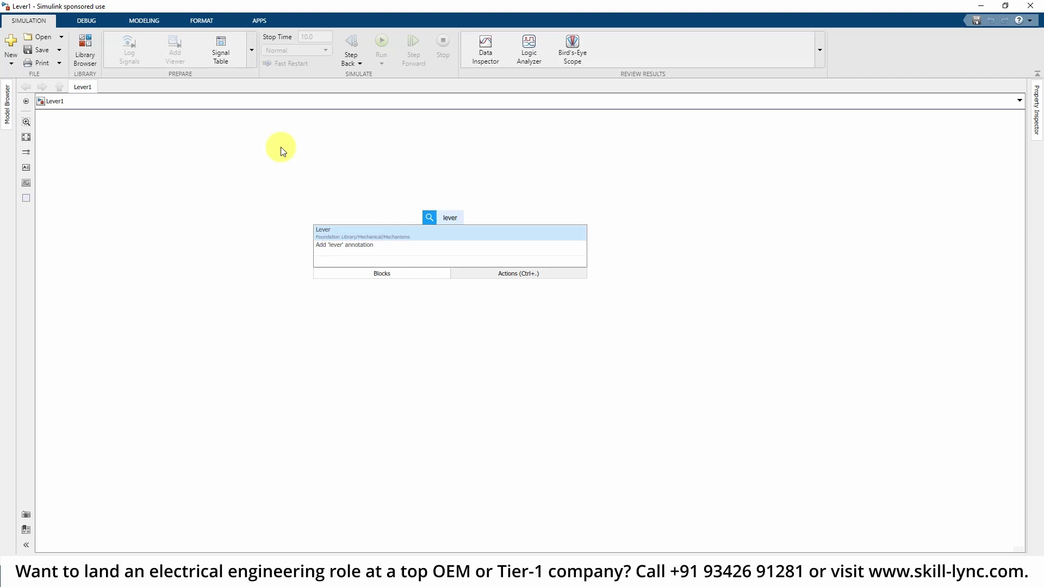
{"action": "left_click", "coordinate": [423, 237]}
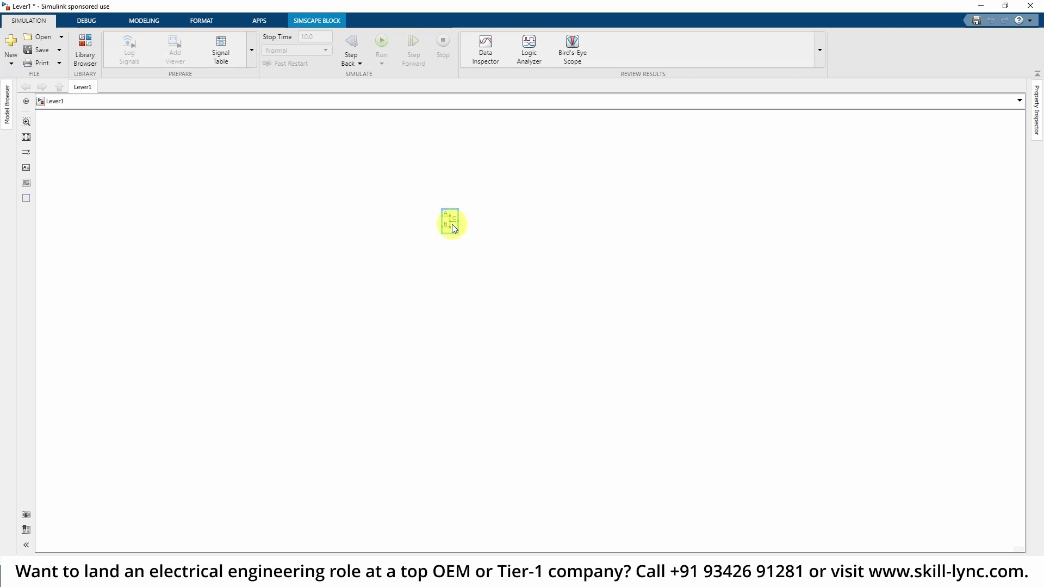
Enlarge the Lever block so its ports A, B and C are easy to read
{"action": "left_click", "coordinate": [402, 223]}
{"action": "scroll", "coordinate": [400, 224], "scroll_direction": "up", "scroll_amount": 2}
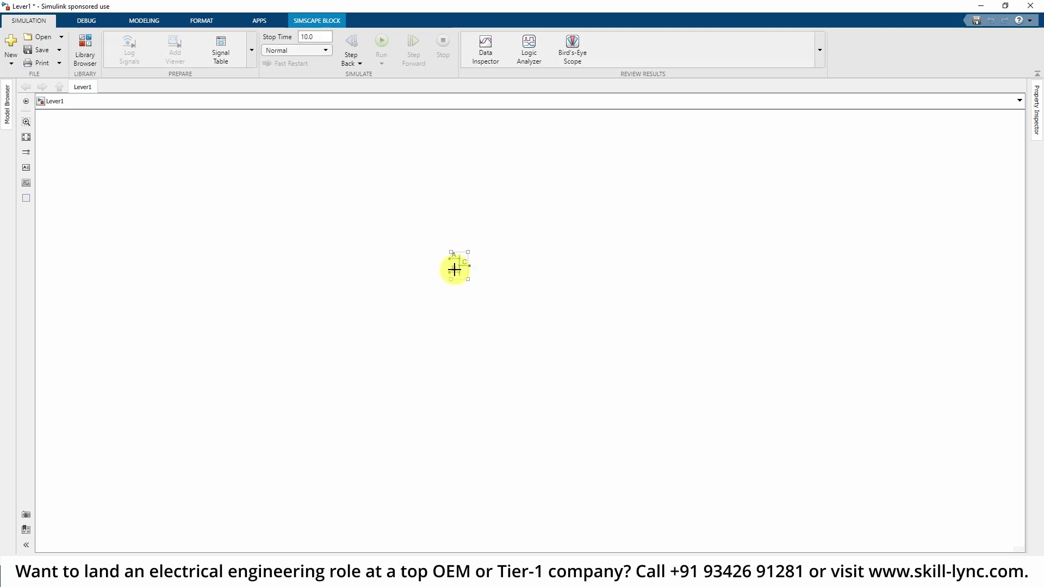
{"action": "scroll", "coordinate": [459, 268], "scroll_direction": "up", "scroll_amount": 2}
{"action": "left_click_drag", "start_coordinate": [460, 272], "coordinate": [532, 419]}
{"action": "left_click", "coordinate": [672, 377]}
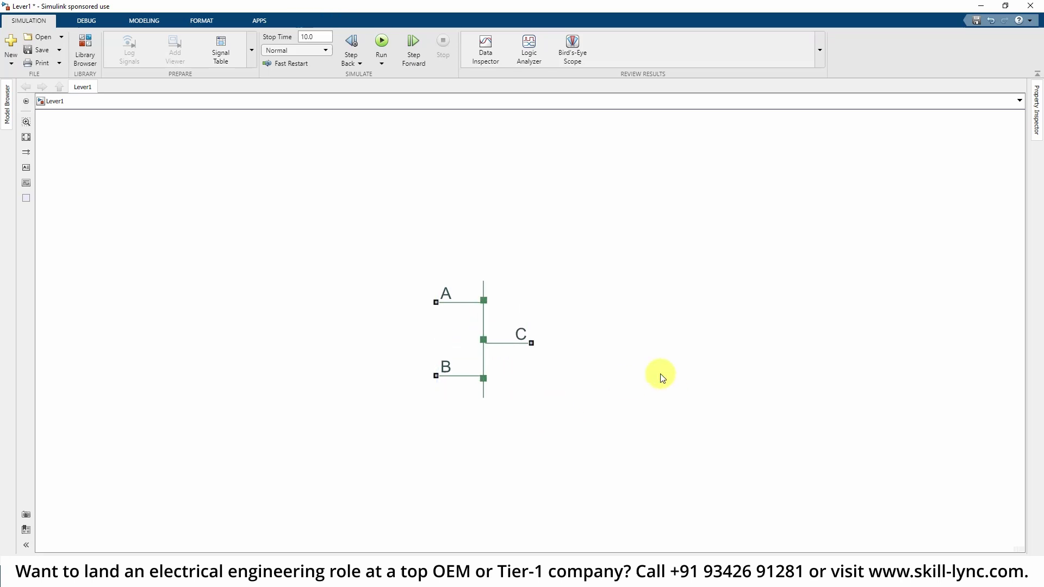
Open the Lever block's parameters and review its description and AC and BC arm length settings against the ports
{"action": "left_click", "coordinate": [482, 331]}
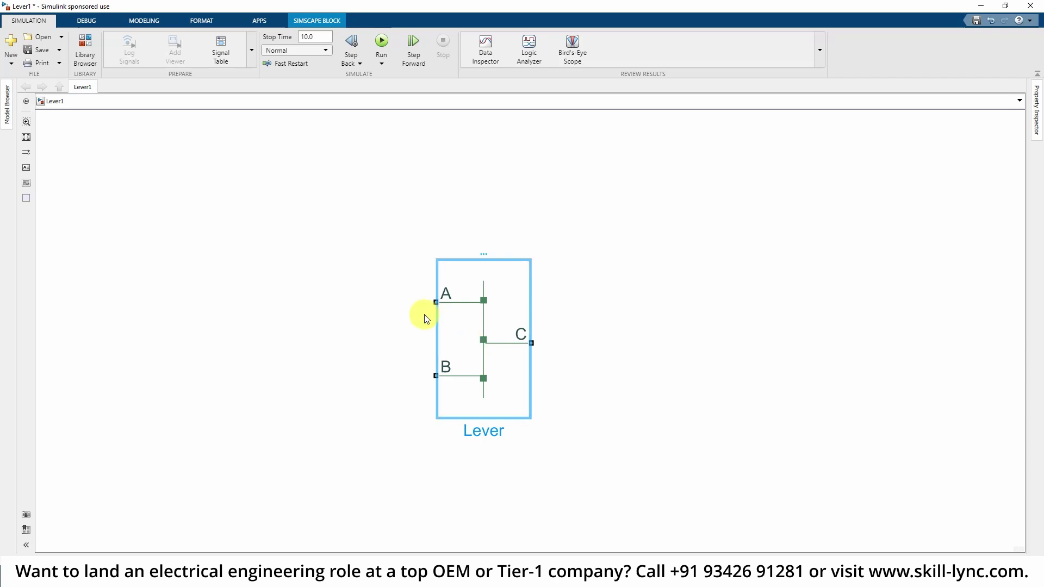
{"action": "left_click", "coordinate": [337, 302]}
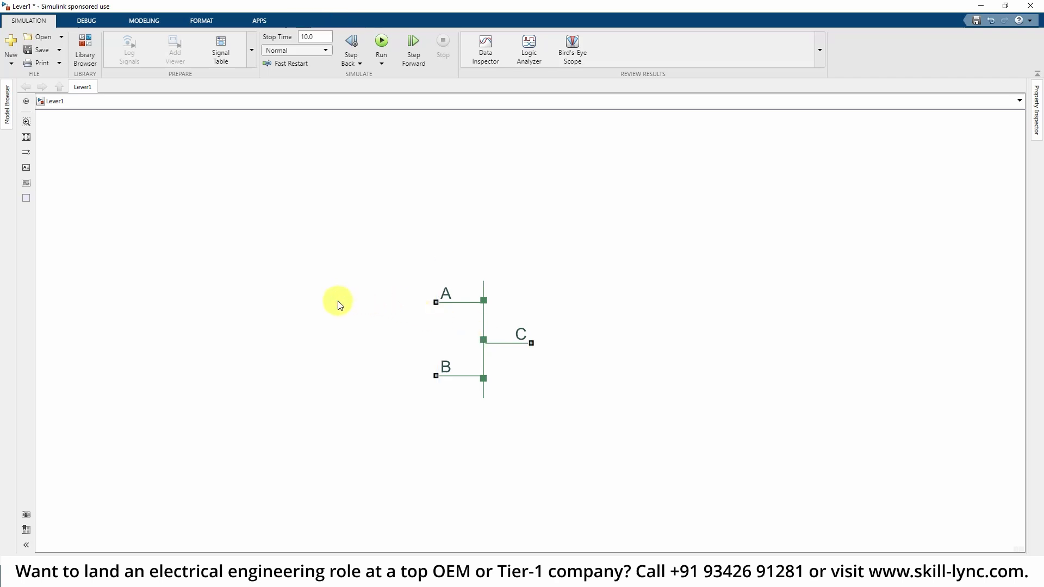
{"action": "left_click", "coordinate": [487, 401]}
{"action": "double_click", "coordinate": [465, 335]}
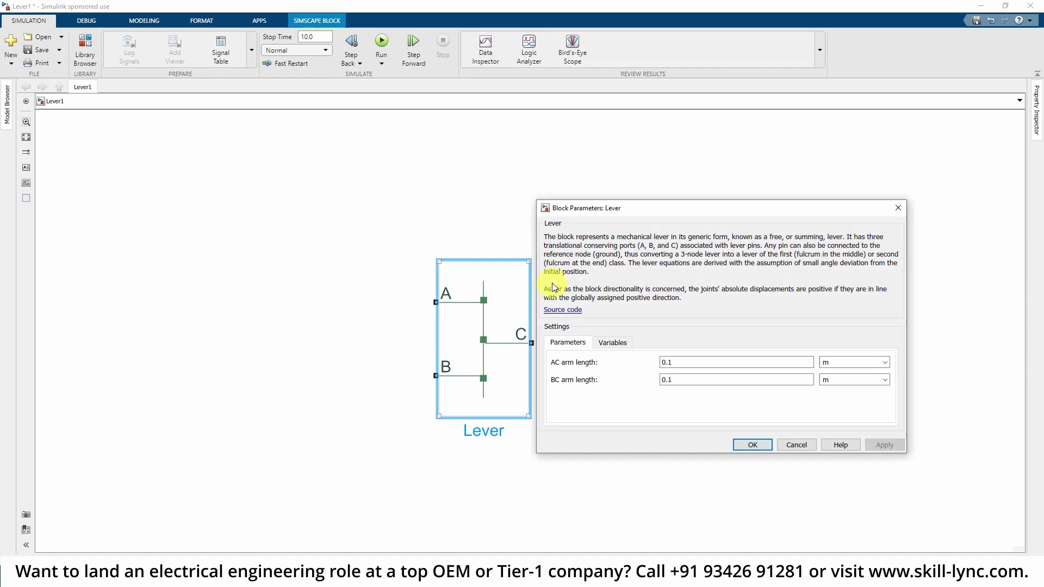
{"action": "left_click_drag", "start_coordinate": [648, 206], "coordinate": [403, 186]}
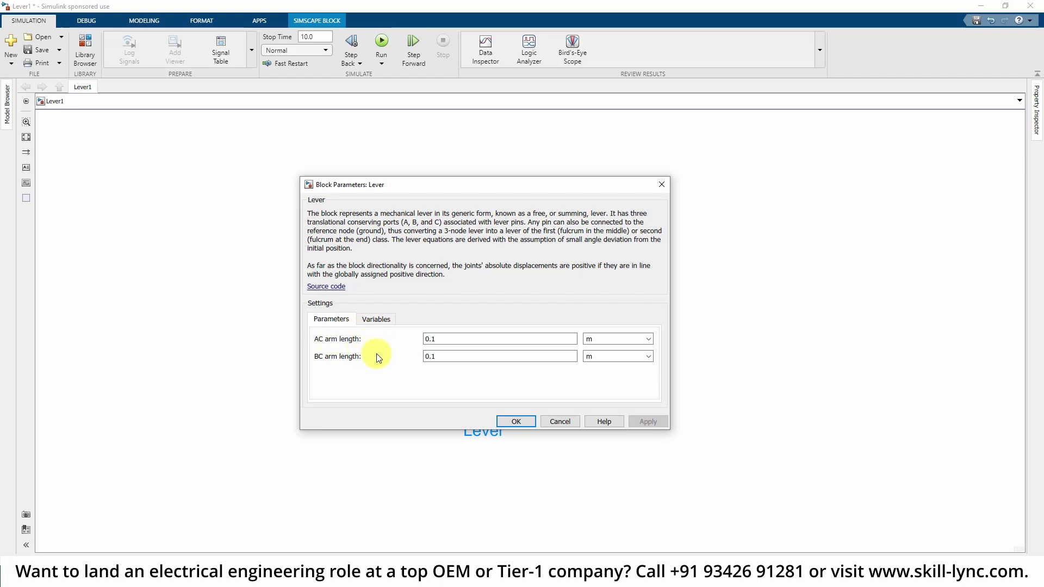
{"action": "left_click_drag", "start_coordinate": [497, 186], "coordinate": [180, 138]}
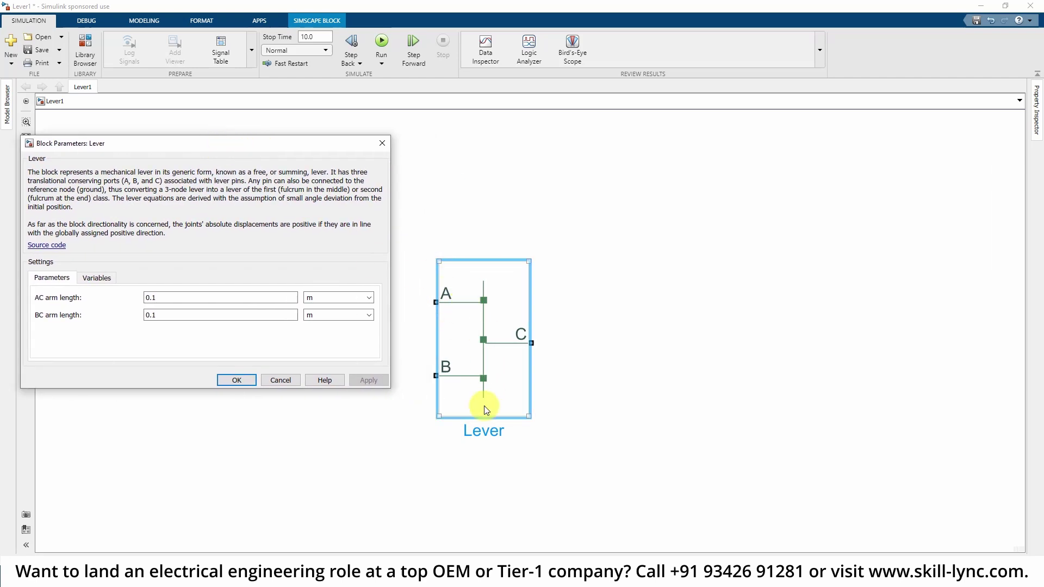
{"action": "left_click_drag", "start_coordinate": [264, 146], "coordinate": [485, 146]}
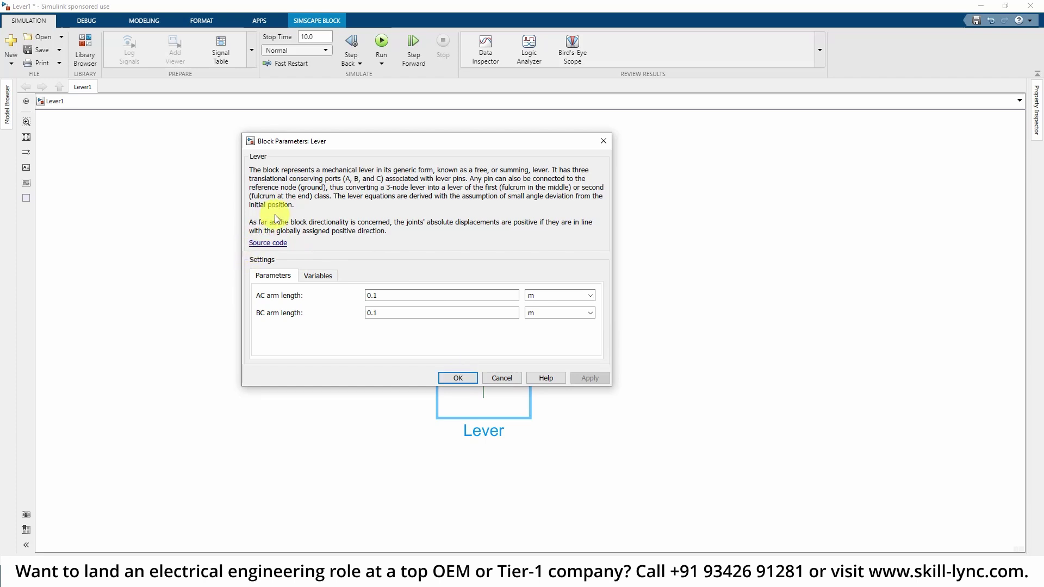
Open the Lever block's source code and look through lever.ssc from the header comments to the equations
{"action": "left_click", "coordinate": [276, 245]}
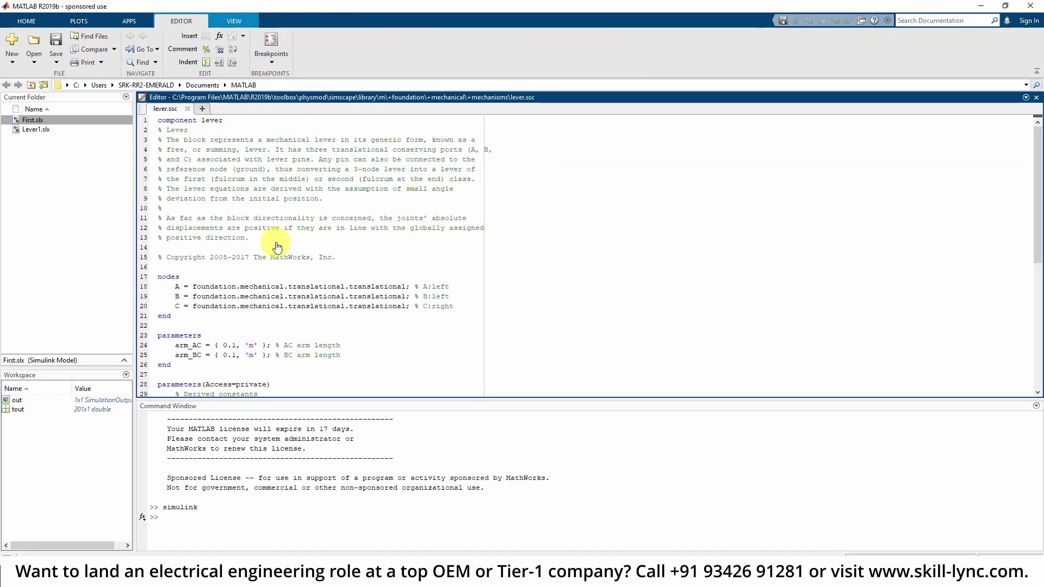
{"action": "left_click", "coordinate": [296, 197]}
{"action": "scroll", "coordinate": [373, 191], "scroll_direction": "down", "scroll_amount": 9}
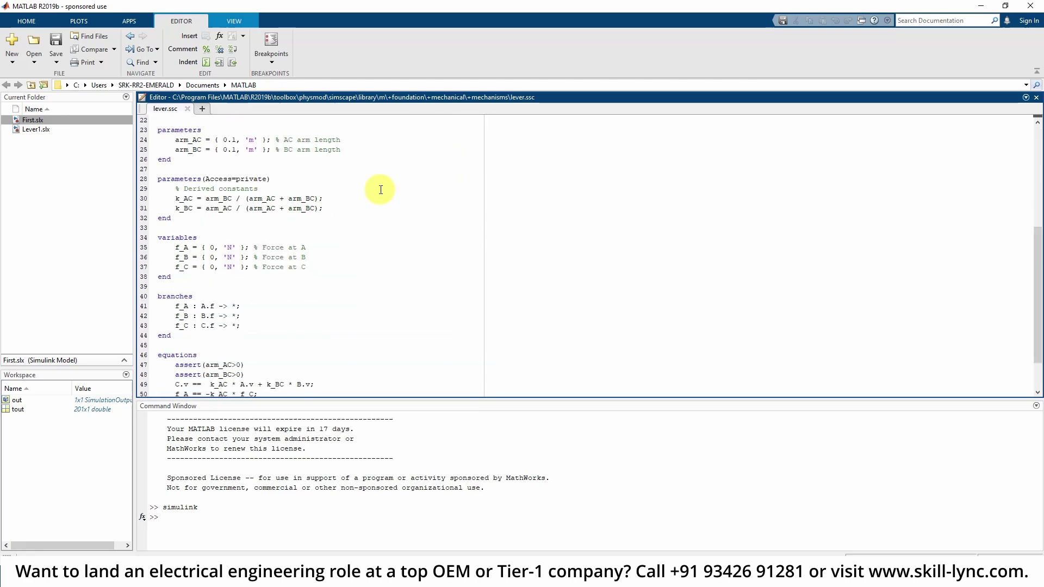
{"action": "scroll", "coordinate": [367, 234], "scroll_direction": "up", "scroll_amount": 9}
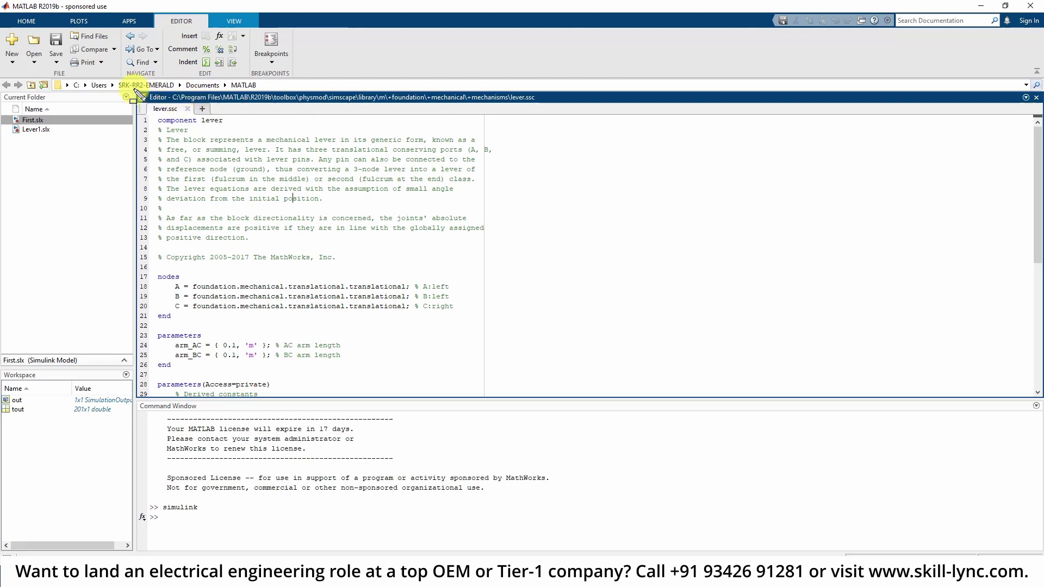
{"action": "mouse_move", "coordinate": [135, 91]}
{"action": "left_mouse_down"}
{"action": "mouse_move", "coordinate": [218, 107]}
{"action": "mouse_move", "coordinate": [553, 109]}
{"action": "left_mouse_up"}
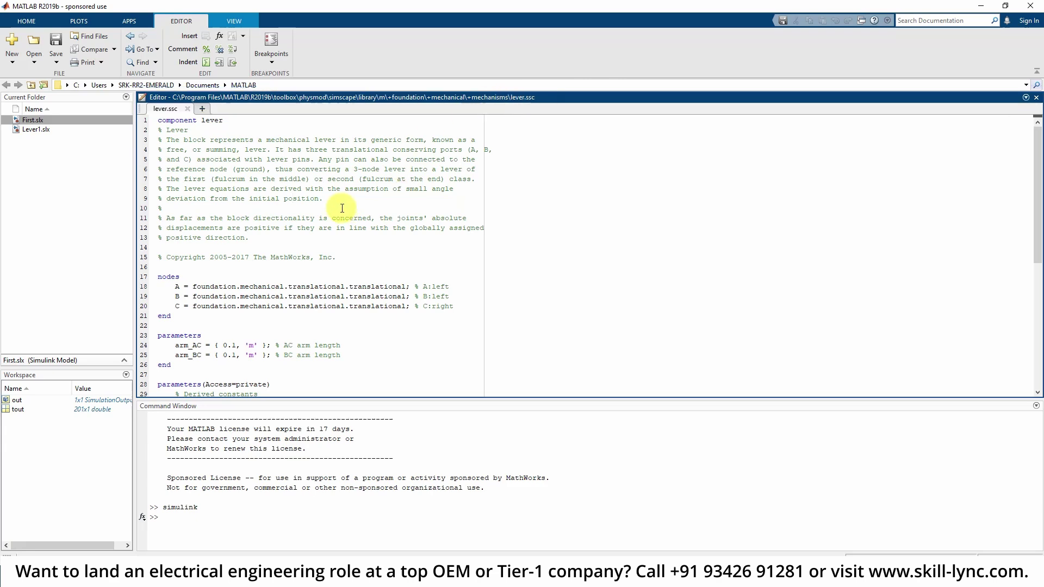
{"action": "scroll", "coordinate": [341, 208], "scroll_direction": "down", "scroll_amount": 7}
{"action": "scroll", "coordinate": [341, 209], "scroll_direction": "up", "scroll_amount": 7}
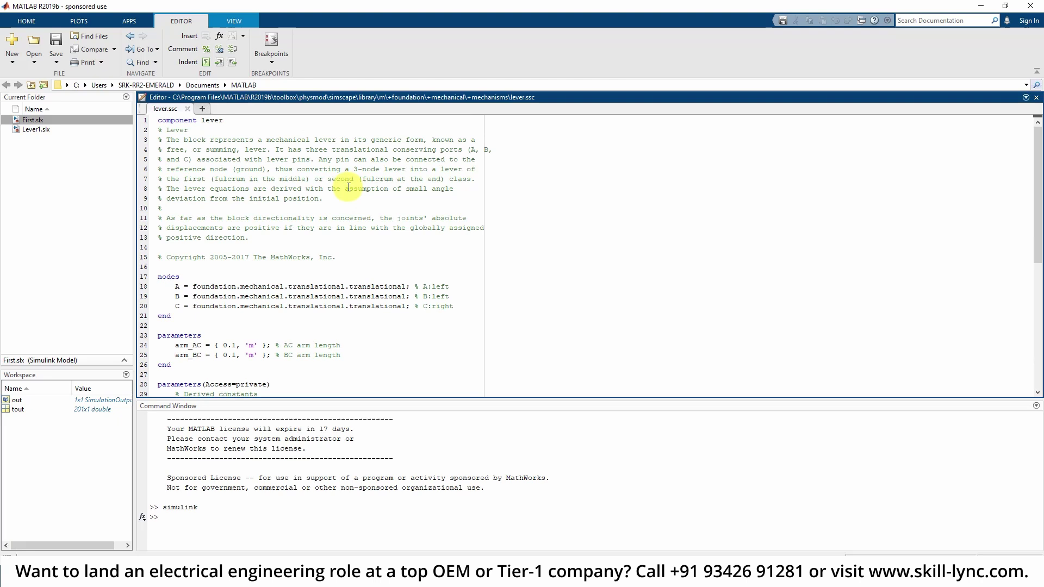
Set the MATLAB desktop code font size to 24 in the font preferences
{"action": "left_click", "coordinate": [26, 20]}
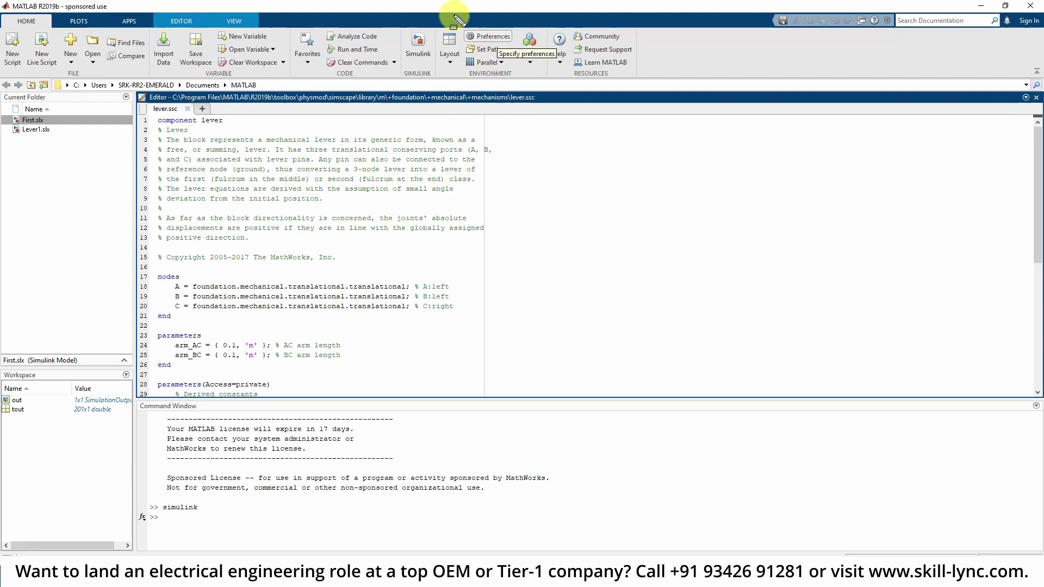
{"action": "left_click_drag", "start_coordinate": [451, 15], "coordinate": [534, 93]}
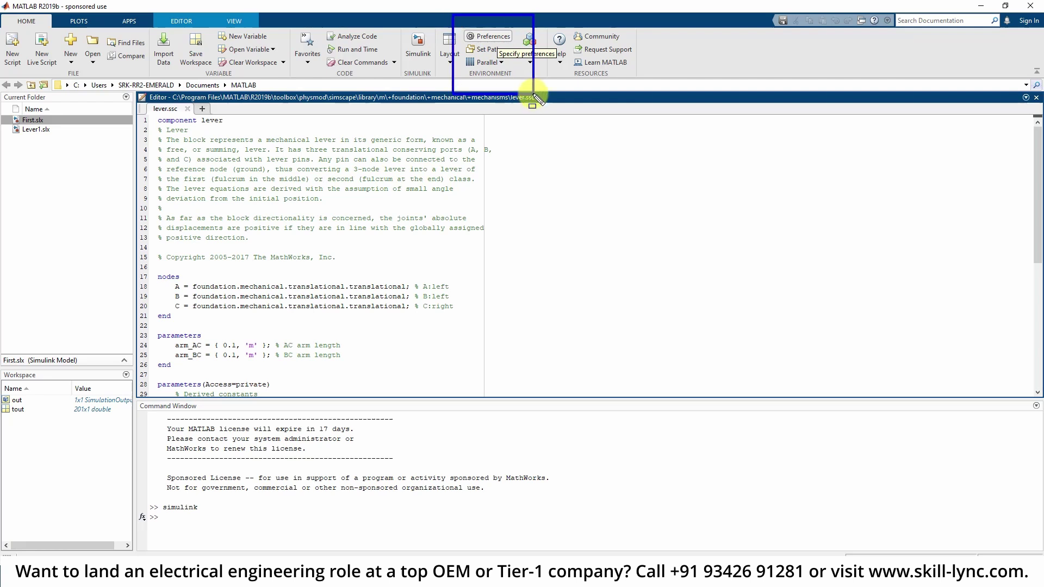
{"action": "left_click", "coordinate": [492, 37]}
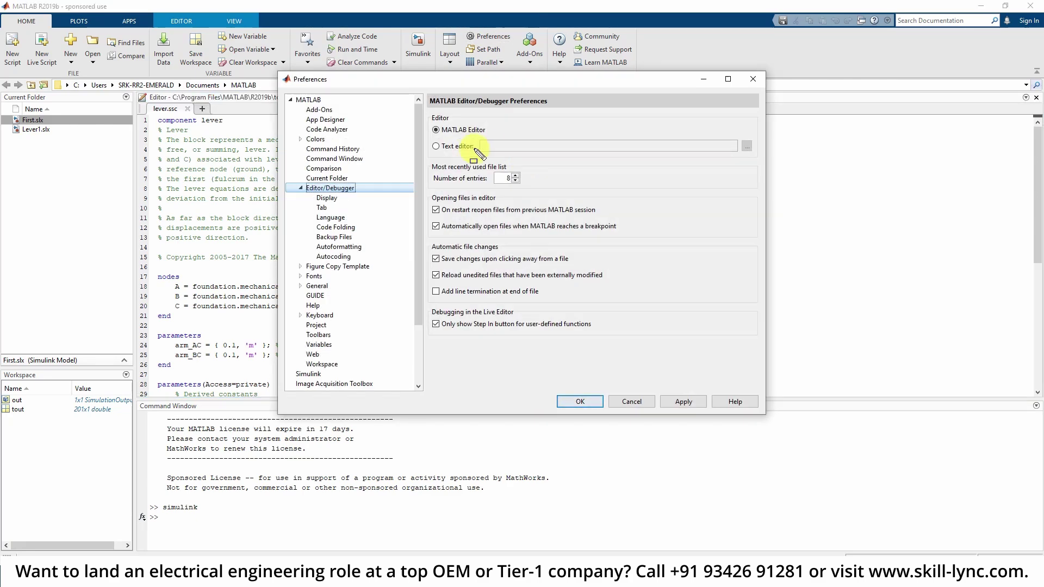
{"action": "mouse_move", "coordinate": [296, 252]}
{"action": "left_mouse_down"}
{"action": "mouse_move", "coordinate": [326, 284]}
{"action": "mouse_move", "coordinate": [364, 289]}
{"action": "left_mouse_up"}
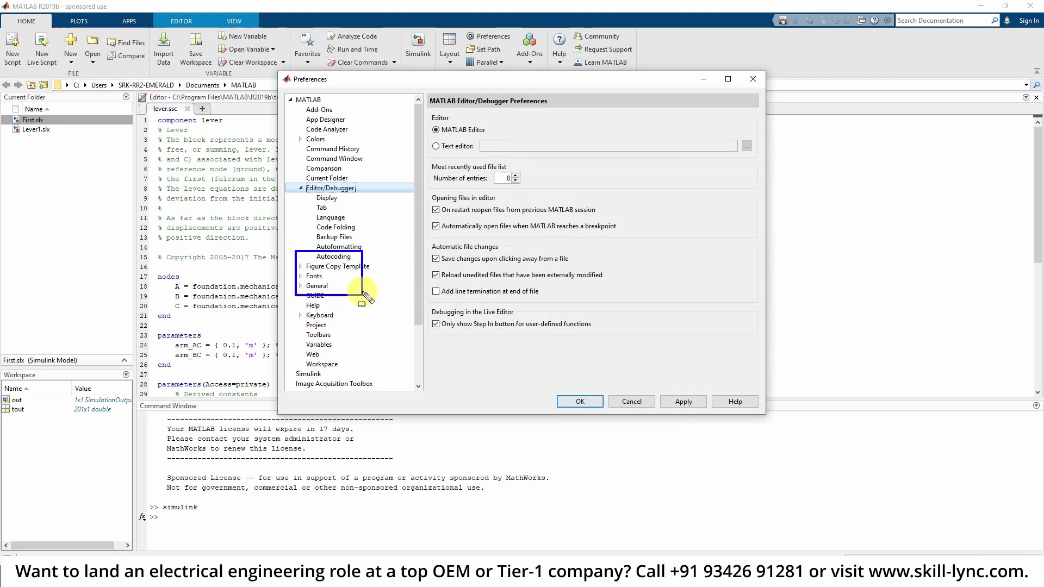
{"action": "left_click", "coordinate": [299, 276]}
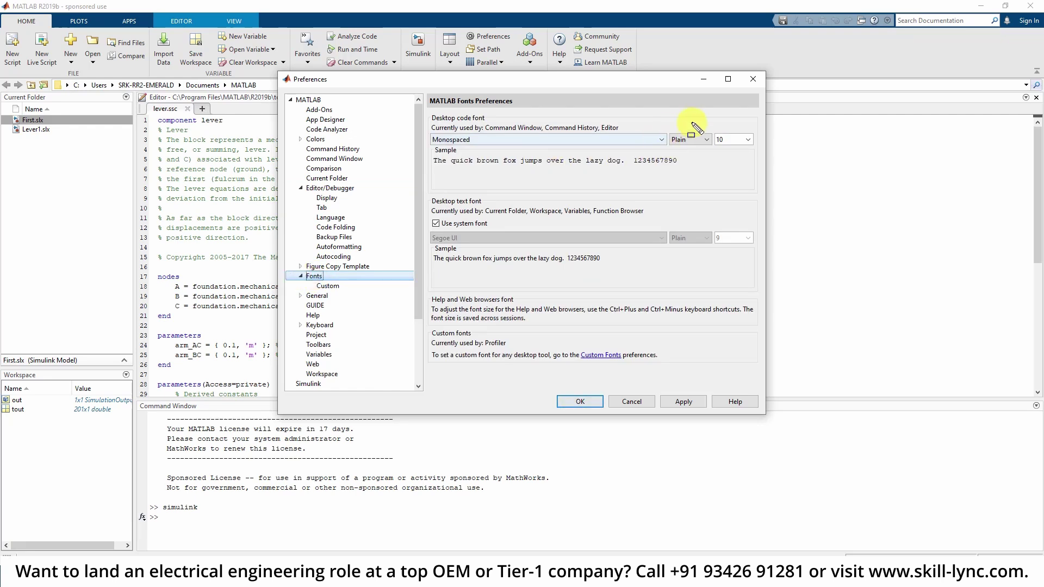
{"action": "mouse_move", "coordinate": [713, 114]}
{"action": "left_mouse_down"}
{"action": "mouse_move", "coordinate": [744, 160]}
{"action": "mouse_move", "coordinate": [761, 164]}
{"action": "left_mouse_up"}
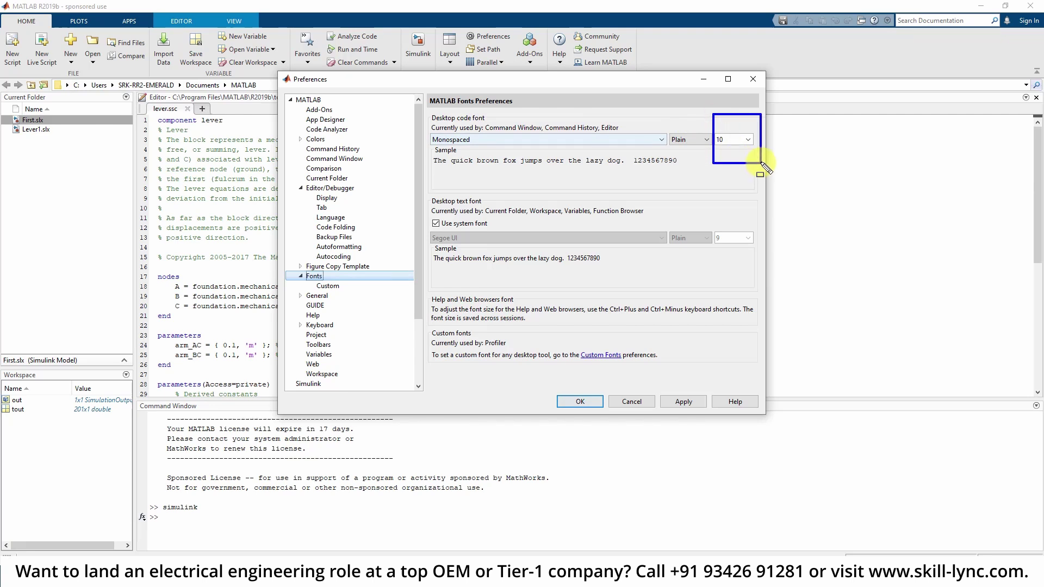
{"action": "left_click", "coordinate": [749, 139]}
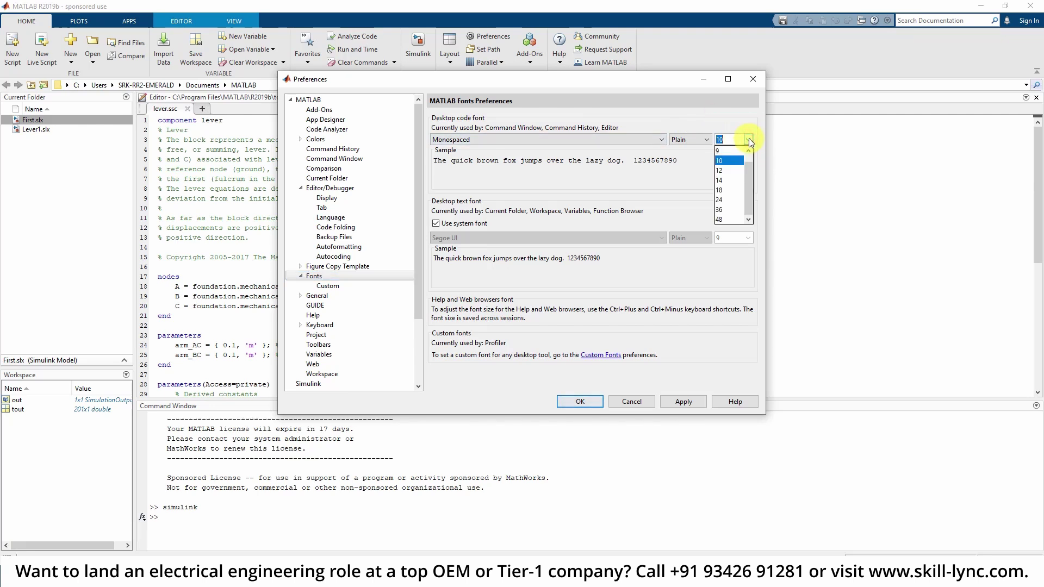
{"action": "left_click", "coordinate": [728, 199]}
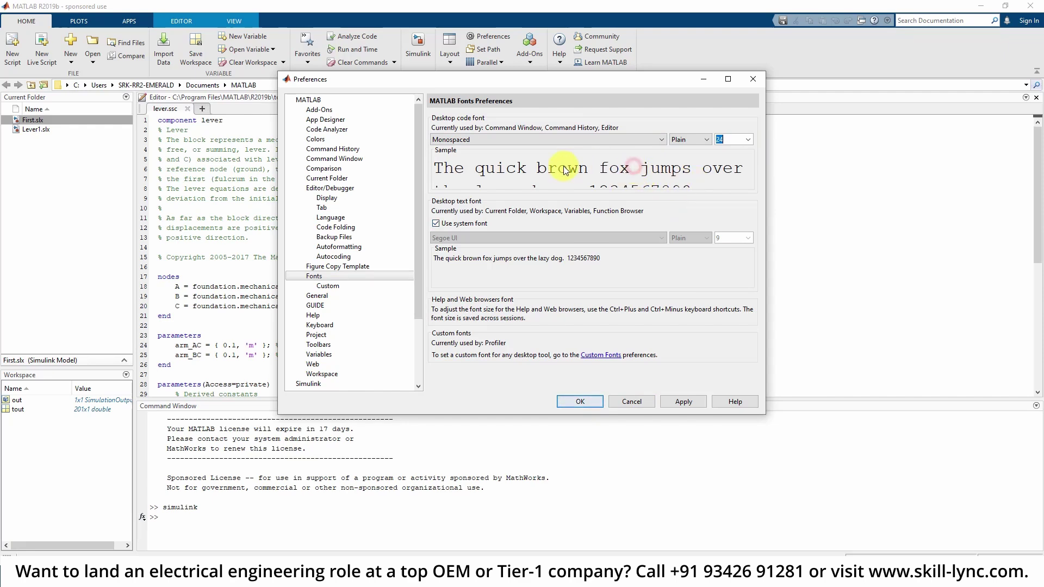
{"action": "left_click", "coordinate": [575, 402]}
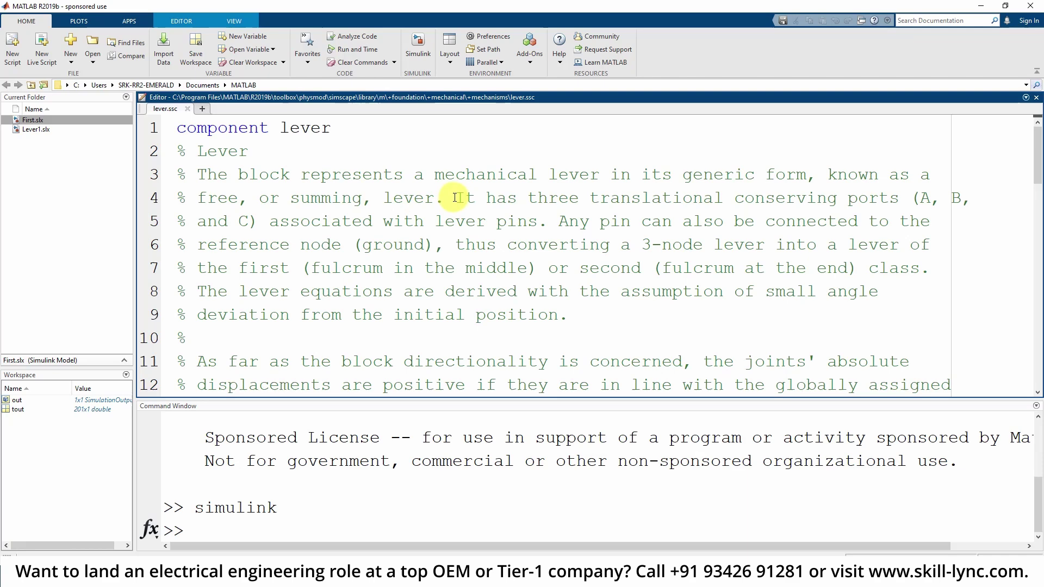
Examine the nodes, arm length parameters, derived constants and force variables in lever.ssc
{"action": "scroll", "coordinate": [456, 197], "scroll_direction": "down", "scroll_amount": 5}
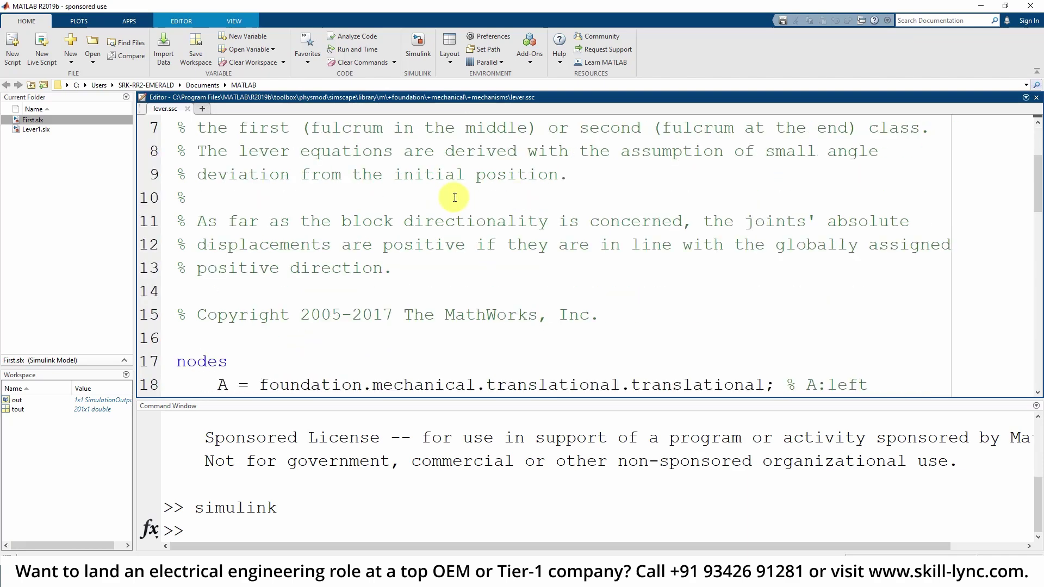
{"action": "scroll", "coordinate": [455, 197], "scroll_direction": "up", "scroll_amount": 1}
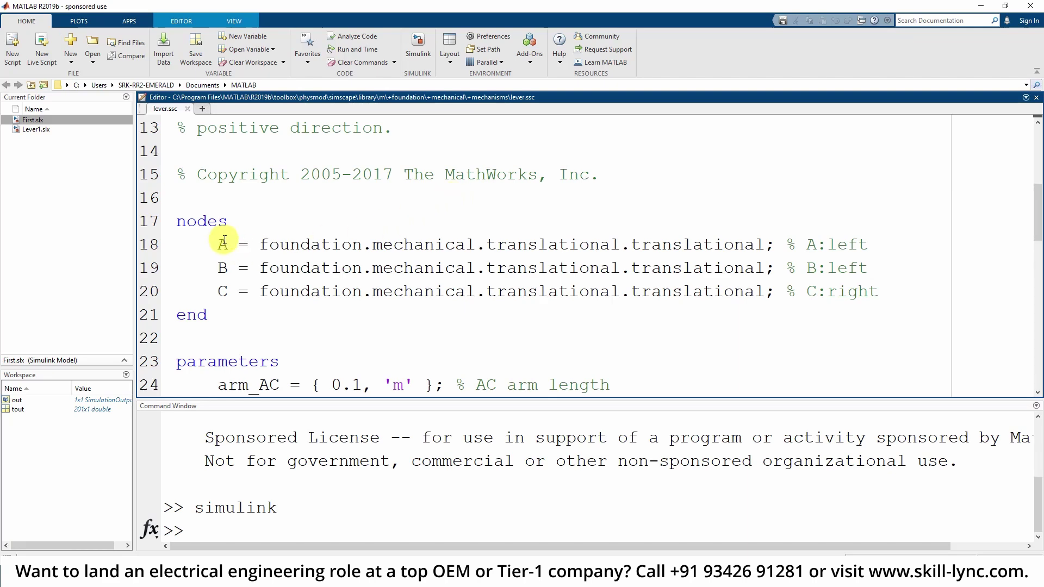
{"action": "scroll", "coordinate": [276, 222], "scroll_direction": "down", "scroll_amount": 2}
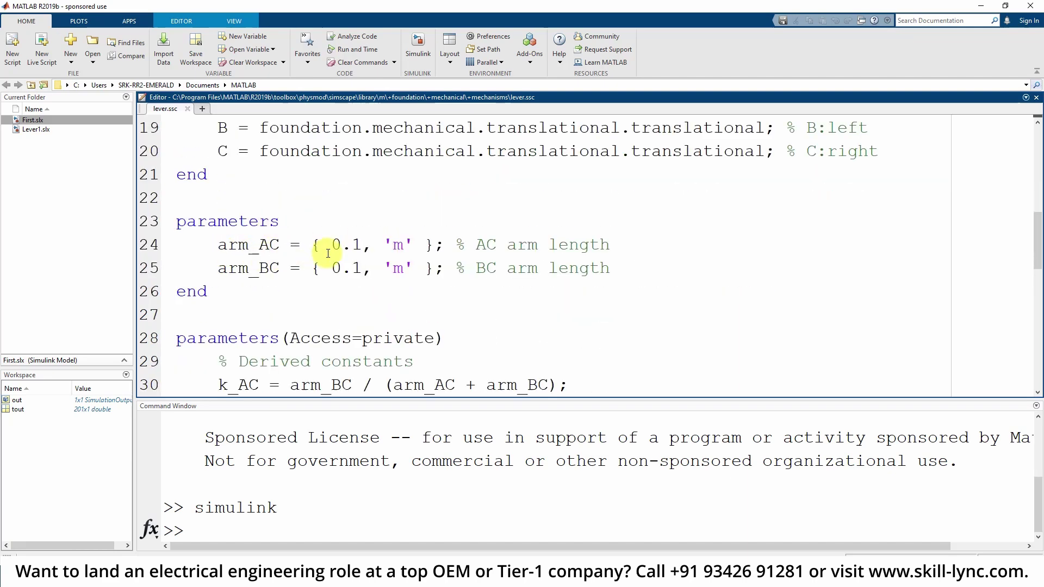
{"action": "left_click_drag", "start_coordinate": [331, 244], "coordinate": [363, 246]}
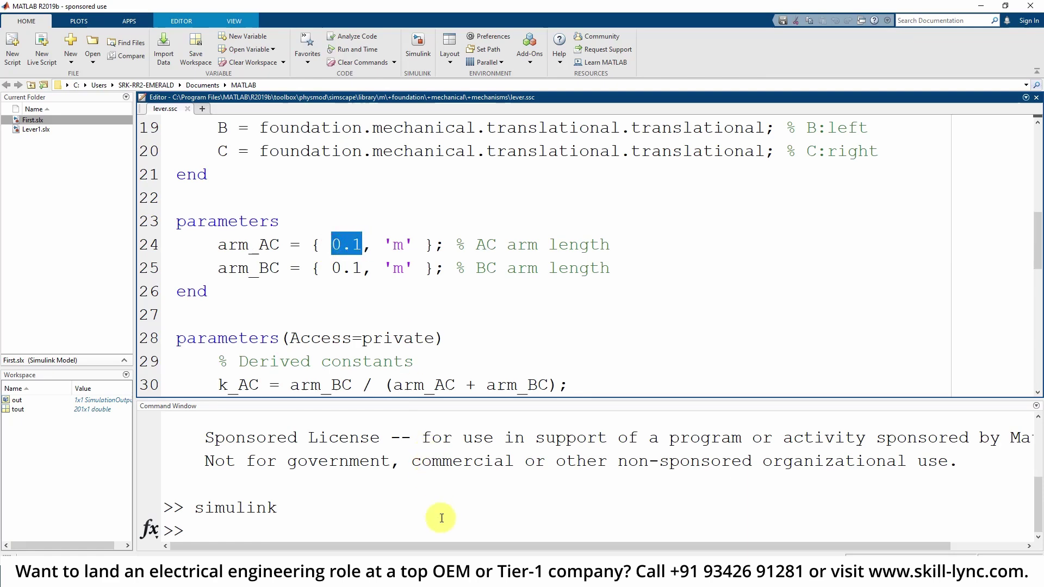
{"action": "scroll", "coordinate": [327, 288], "scroll_direction": "down", "scroll_amount": 2}
{"action": "scroll", "coordinate": [343, 277], "scroll_direction": "down", "scroll_amount": 1}
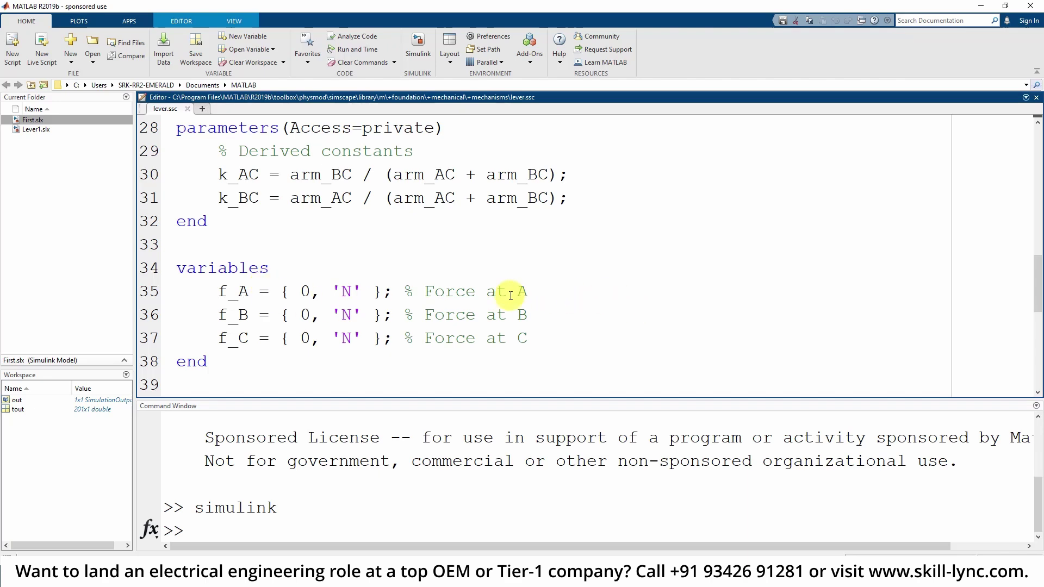
{"action": "scroll", "coordinate": [510, 296], "scroll_direction": "up", "scroll_amount": 2}
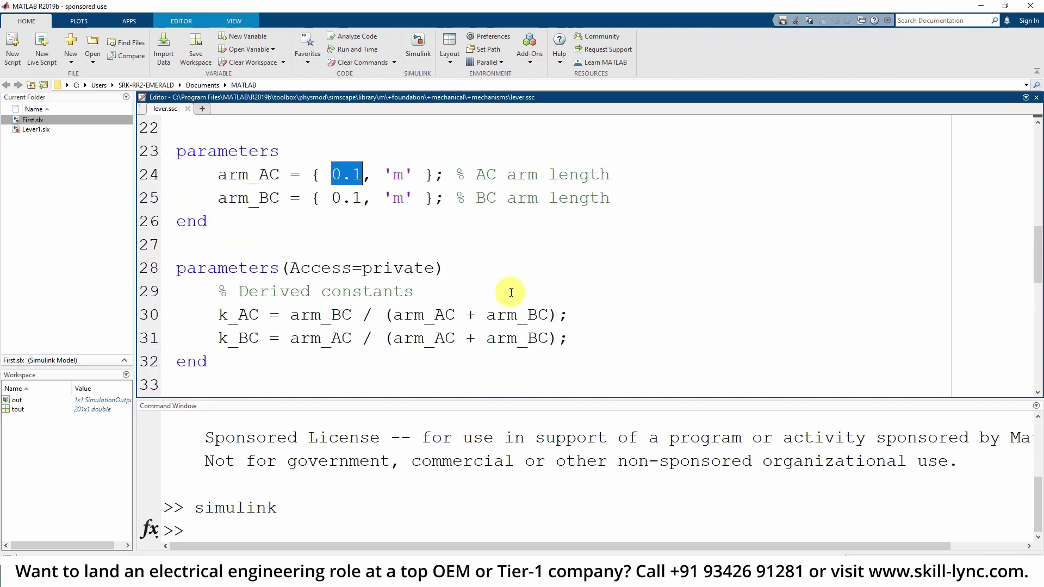
{"action": "scroll", "coordinate": [511, 293], "scroll_direction": "down", "scroll_amount": 1}
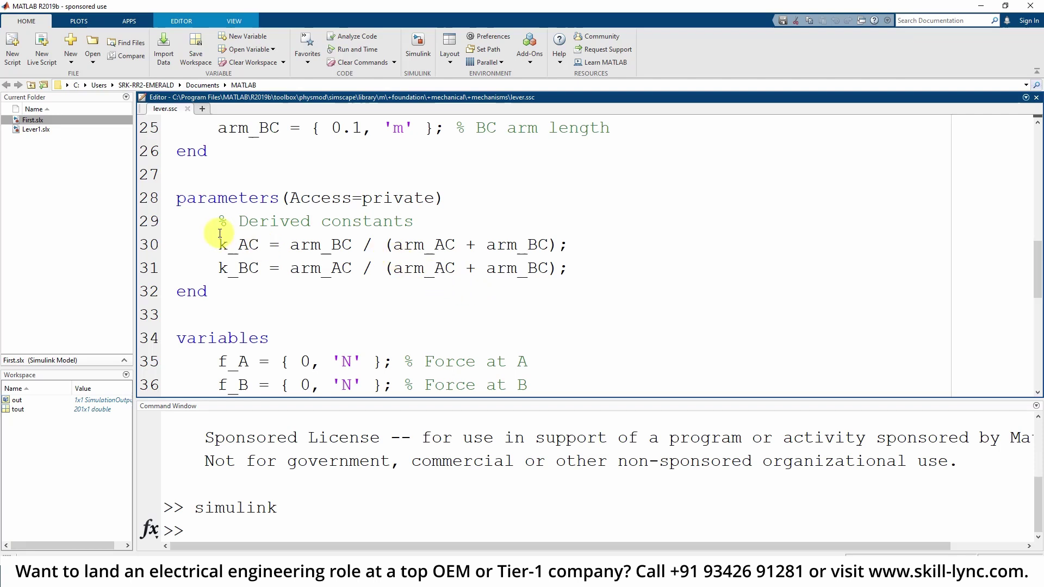
Examine lever.ssc again from the header and arm length parameters through the force variables, branches and equations
{"action": "scroll", "coordinate": [233, 234], "scroll_direction": "down", "scroll_amount": 5}
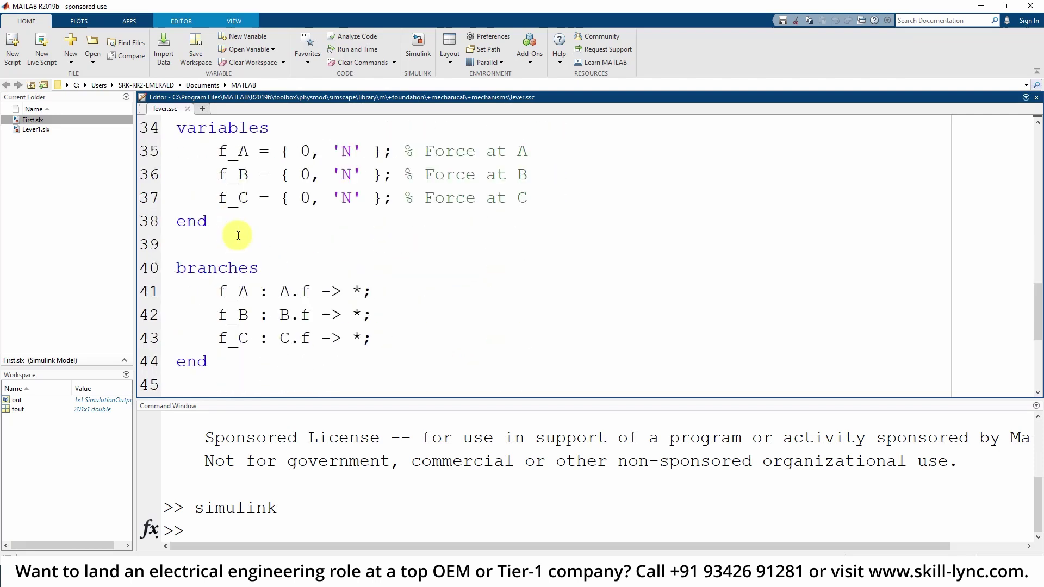
{"action": "scroll", "coordinate": [238, 235], "scroll_direction": "down", "scroll_amount": 1}
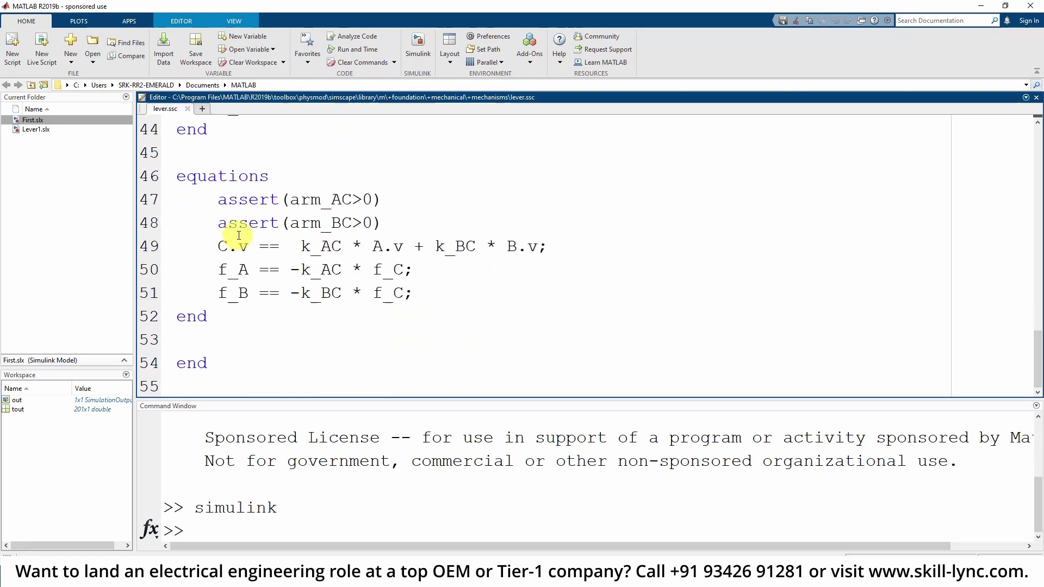
{"action": "scroll", "coordinate": [344, 299], "scroll_direction": "up", "scroll_amount": 6}
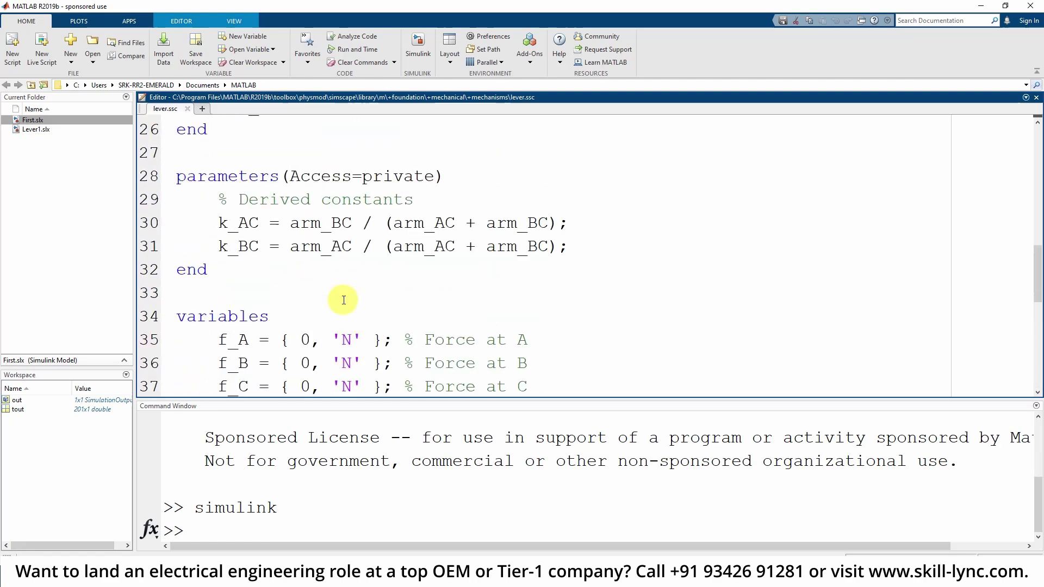
{"action": "scroll", "coordinate": [343, 300], "scroll_direction": "up", "scroll_amount": 6}
{"action": "scroll", "coordinate": [344, 300], "scroll_direction": "up", "scroll_amount": 3}
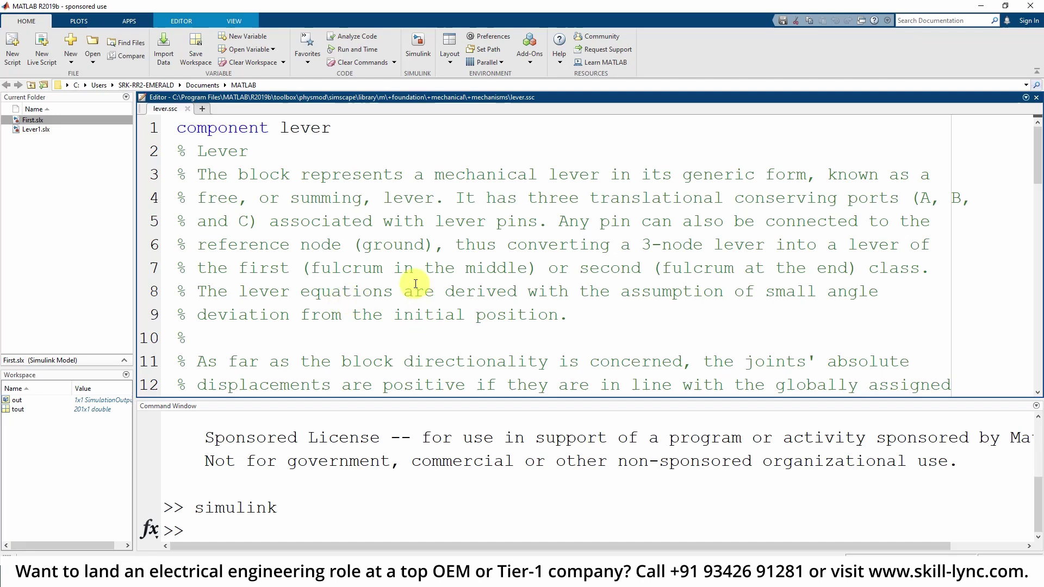
{"action": "scroll", "coordinate": [463, 212], "scroll_direction": "down", "scroll_amount": 5}
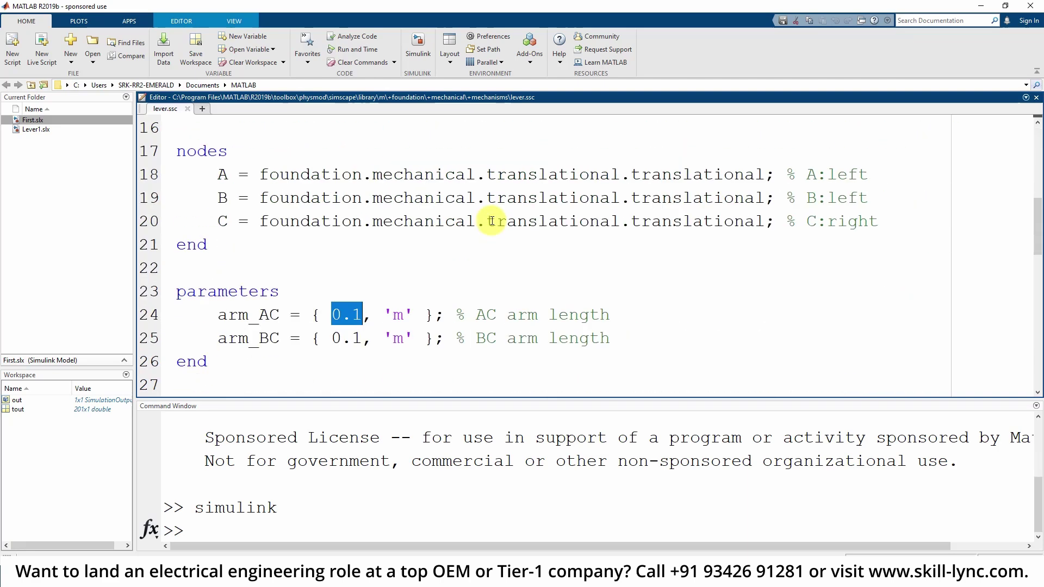
{"action": "left_click", "coordinate": [280, 292]}
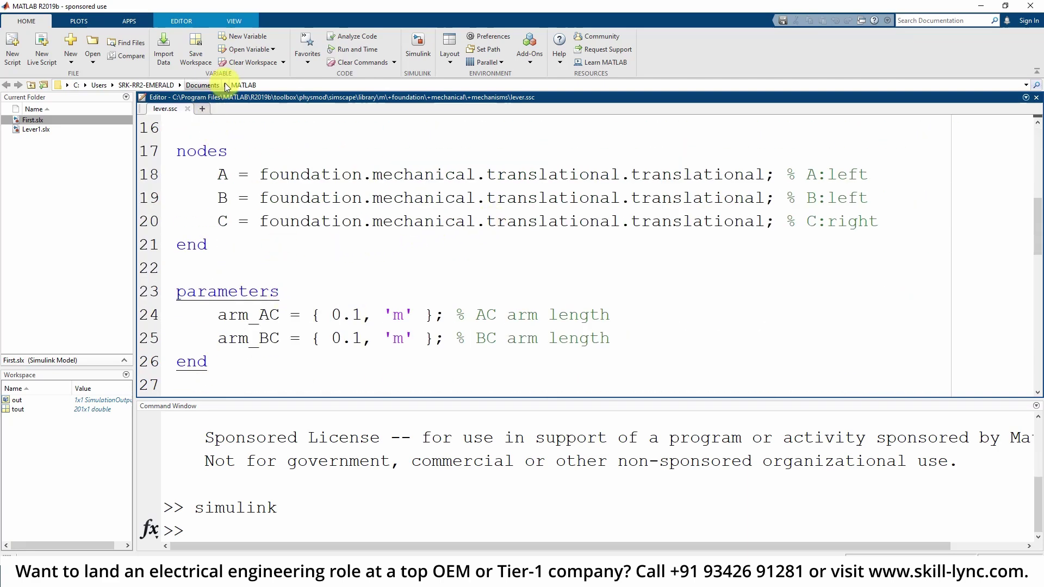
{"action": "scroll", "coordinate": [344, 218], "scroll_direction": "down", "scroll_amount": 6}
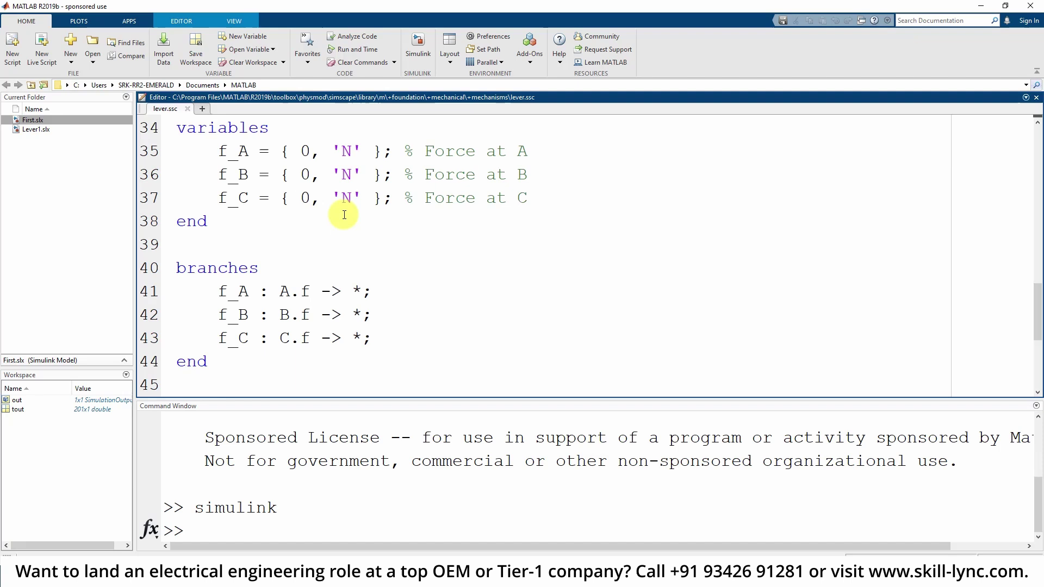
{"action": "scroll", "coordinate": [345, 215], "scroll_direction": "down", "scroll_amount": 3}
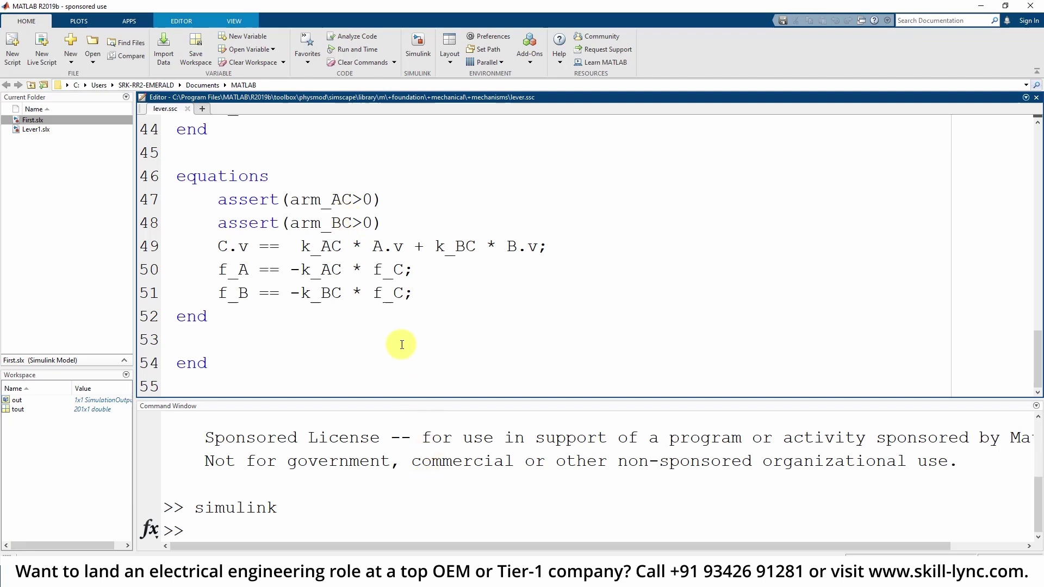
Switch to the Lever1 Simulink model and move the Lever block slightly up and to the left on the canvas
{"action": "mouse_move", "coordinate": [387, 577]}
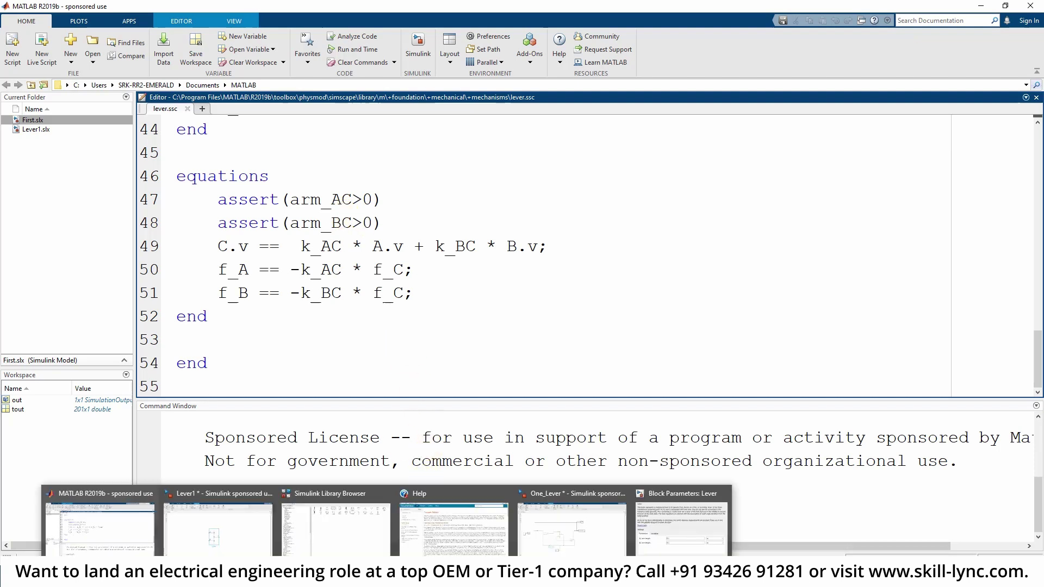
{"action": "left_click", "coordinate": [238, 535]}
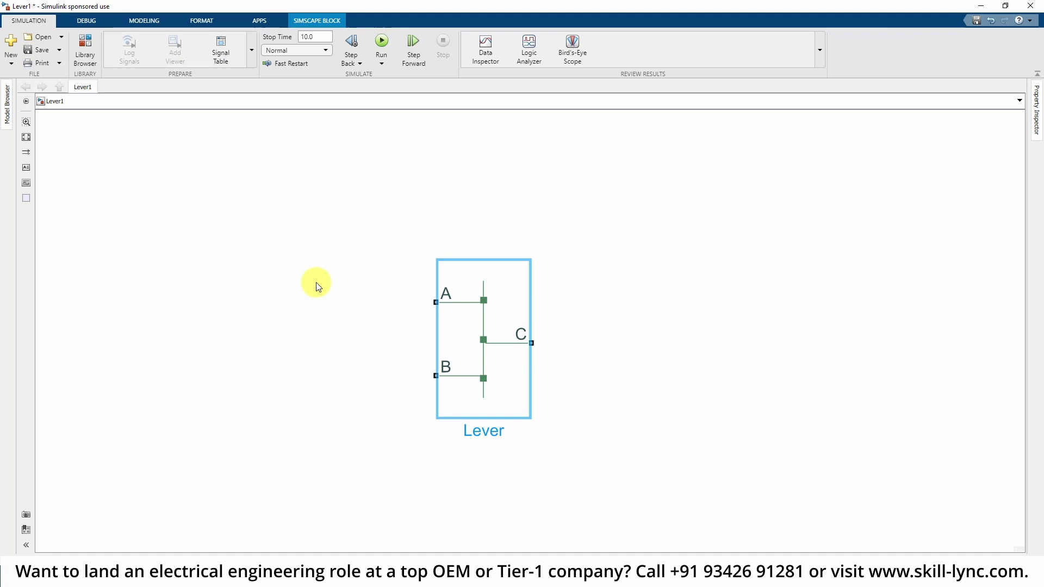
{"action": "left_click", "coordinate": [596, 321]}
{"action": "left_click", "coordinate": [468, 309]}
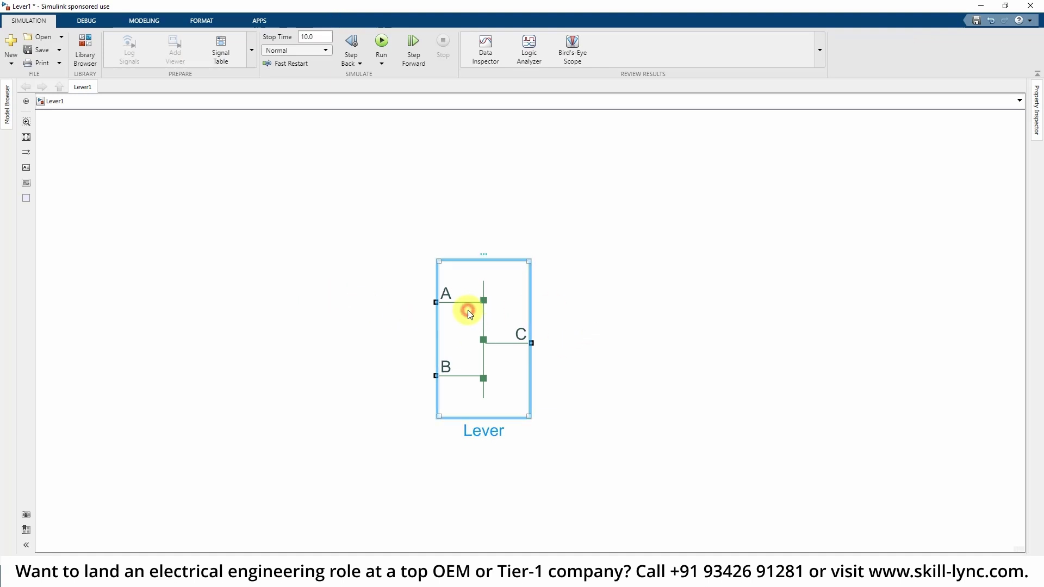
{"action": "left_click_drag", "start_coordinate": [469, 313], "coordinate": [465, 260]}
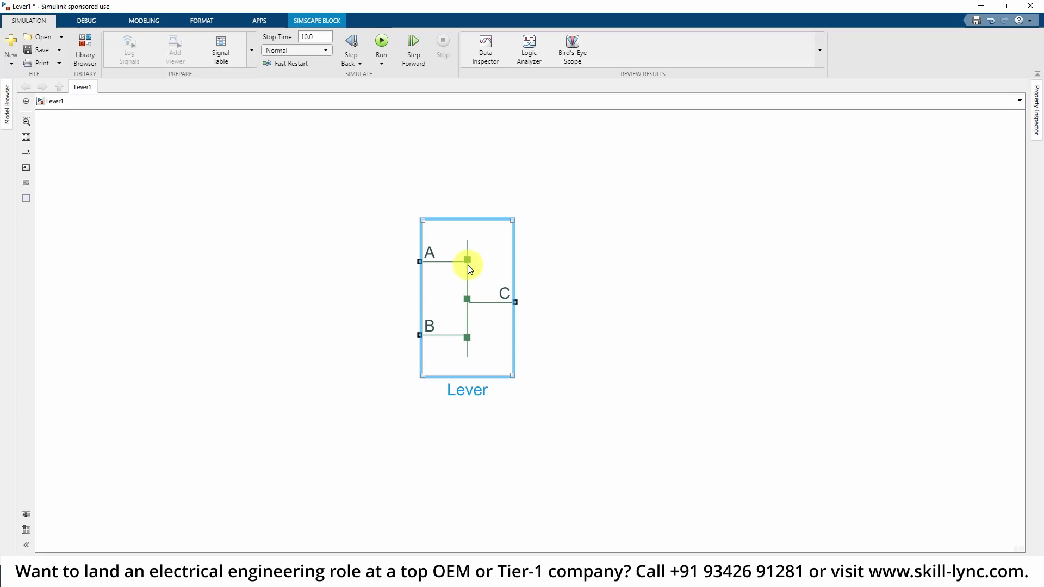
Open the Lever block's help page from its parameters and study the summing lever schematic and its velocity and force equations
{"action": "double_click", "coordinate": [468, 265]}
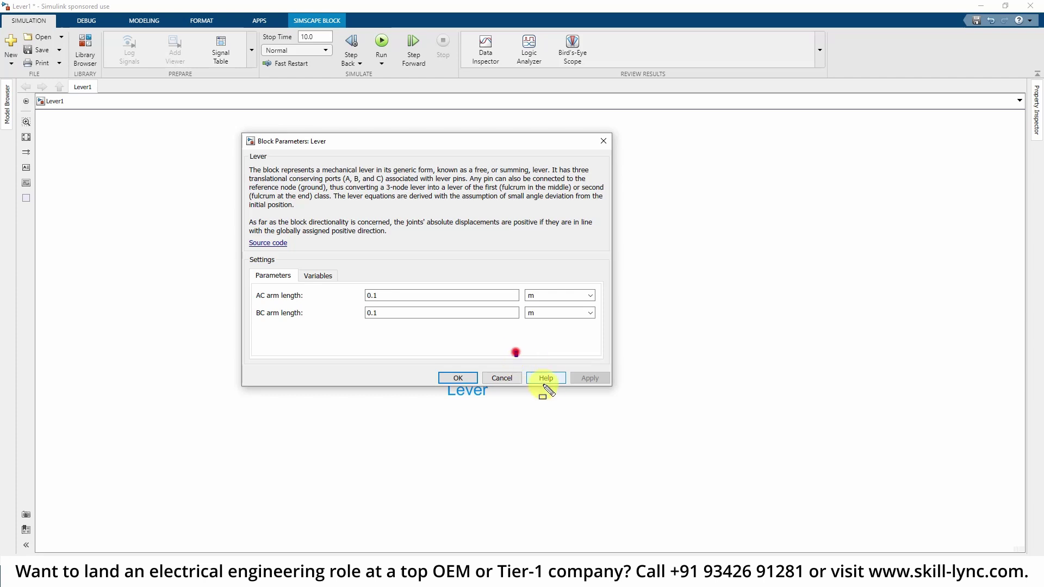
{"action": "left_click_drag", "start_coordinate": [514, 351], "coordinate": [573, 396]}
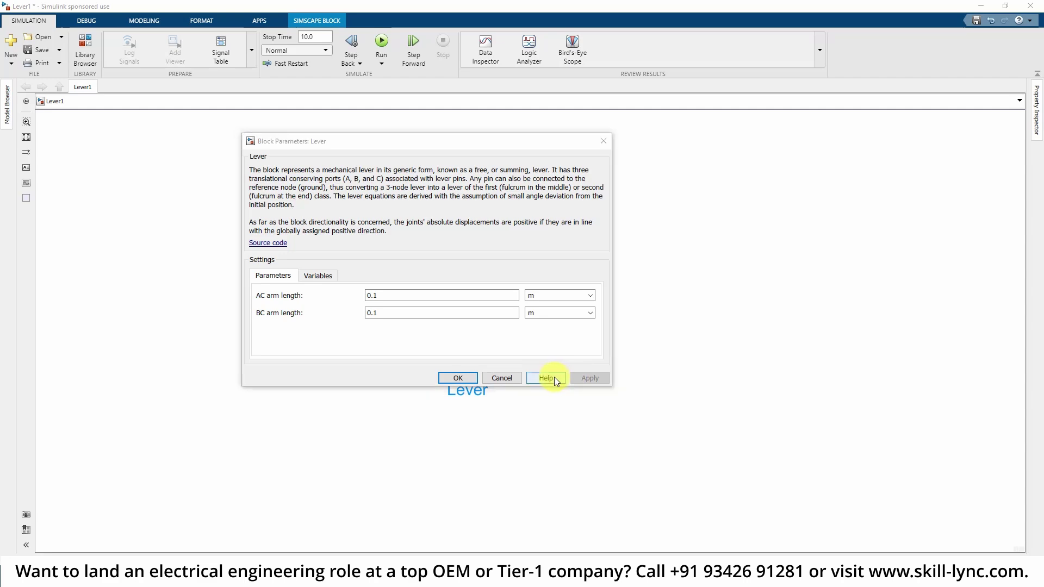
{"action": "left_click", "coordinate": [552, 376]}
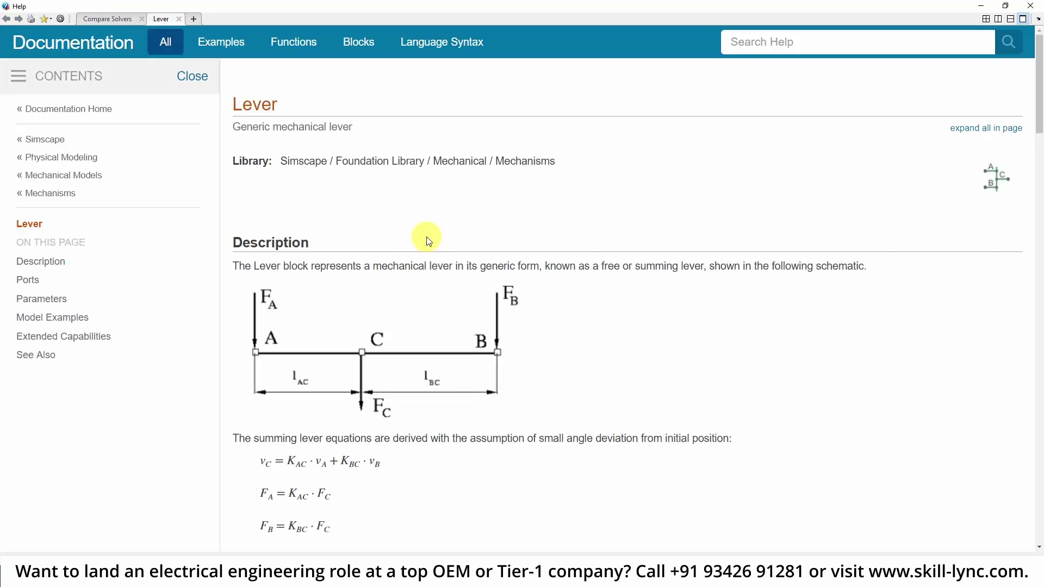
{"action": "scroll", "coordinate": [429, 240], "scroll_direction": "down", "scroll_amount": 3}
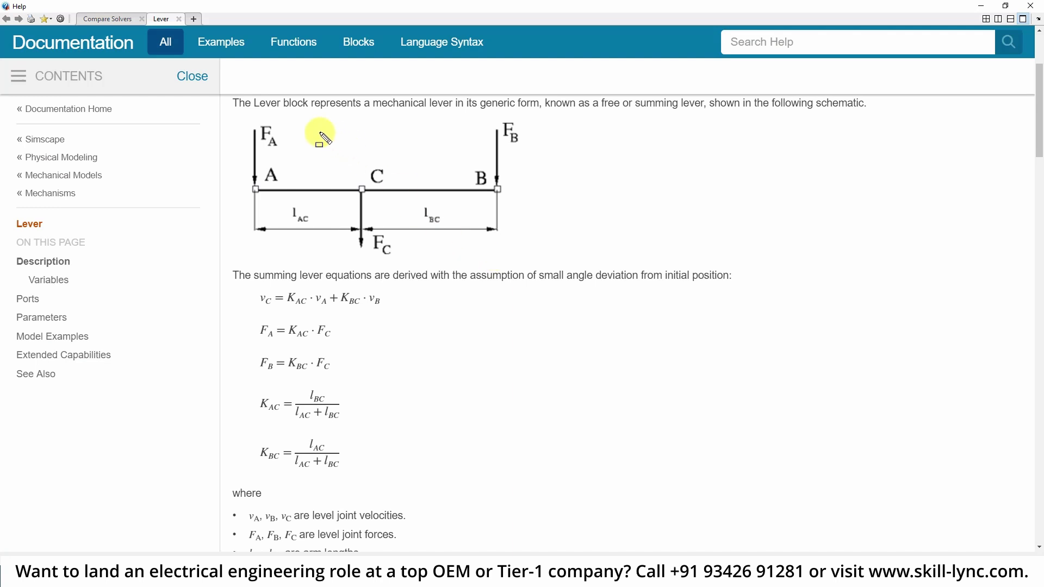
{"action": "left_click_drag", "start_coordinate": [229, 113], "coordinate": [332, 233]}
{"action": "mouse_move", "coordinate": [391, 291]}
{"action": "left_mouse_down"}
{"action": "mouse_move", "coordinate": [553, 473]}
{"action": "mouse_move", "coordinate": [610, 476]}
{"action": "left_mouse_up"}
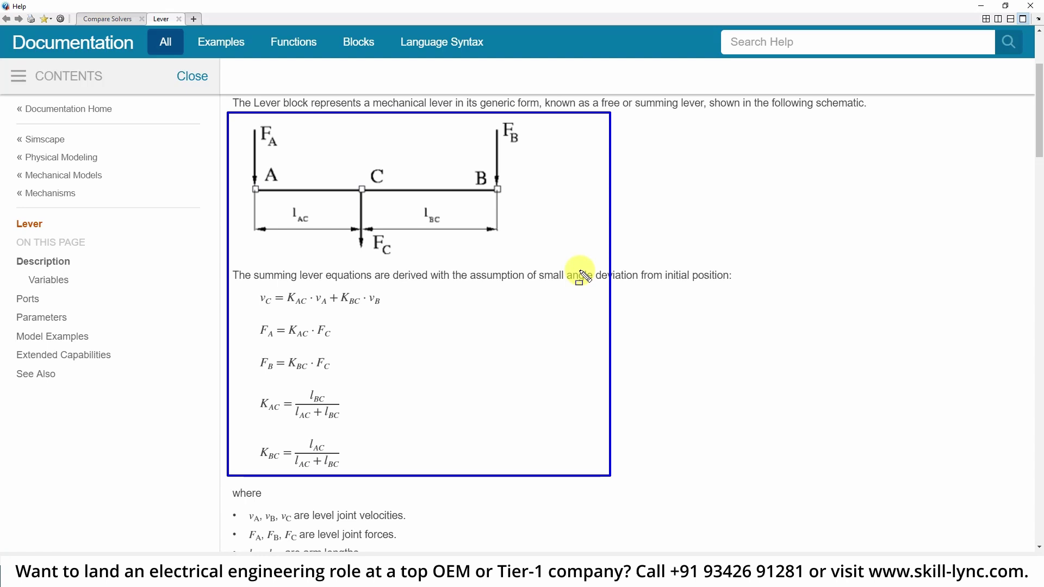
Read the documentation on first-class and second-class levers, from their schematics and equations down to the Ports section
{"action": "scroll", "coordinate": [582, 274], "scroll_direction": "down", "scroll_amount": 6}
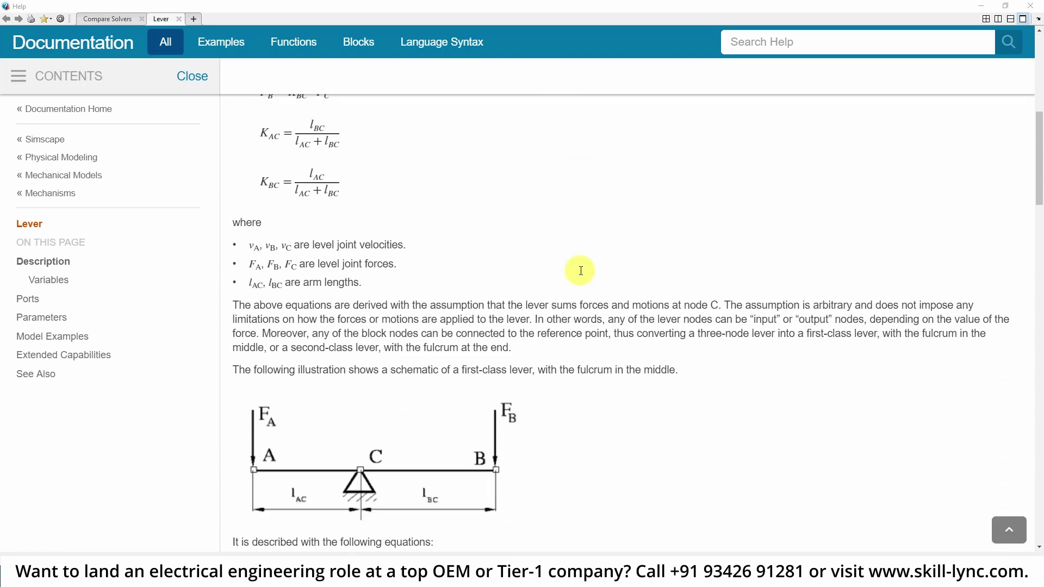
{"action": "scroll", "coordinate": [581, 271], "scroll_direction": "down", "scroll_amount": 5}
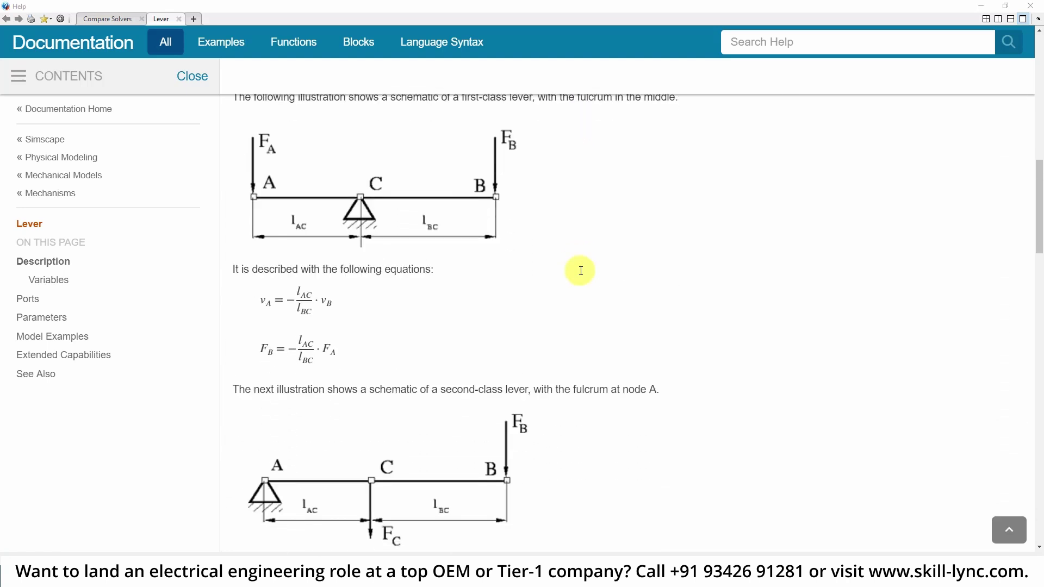
{"action": "scroll", "coordinate": [581, 271], "scroll_direction": "down", "scroll_amount": 1}
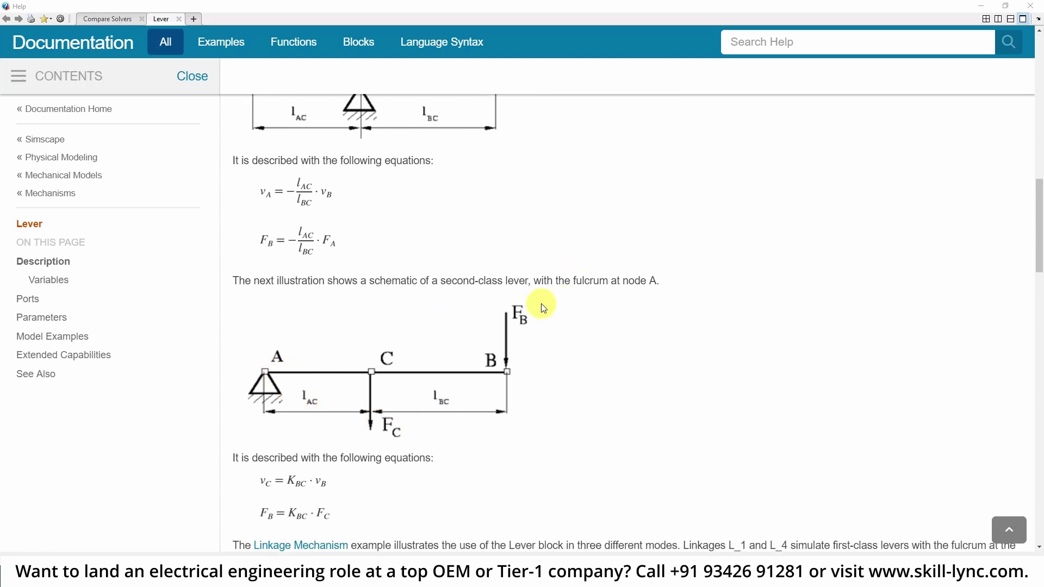
{"action": "scroll", "coordinate": [540, 306], "scroll_direction": "down", "scroll_amount": 2}
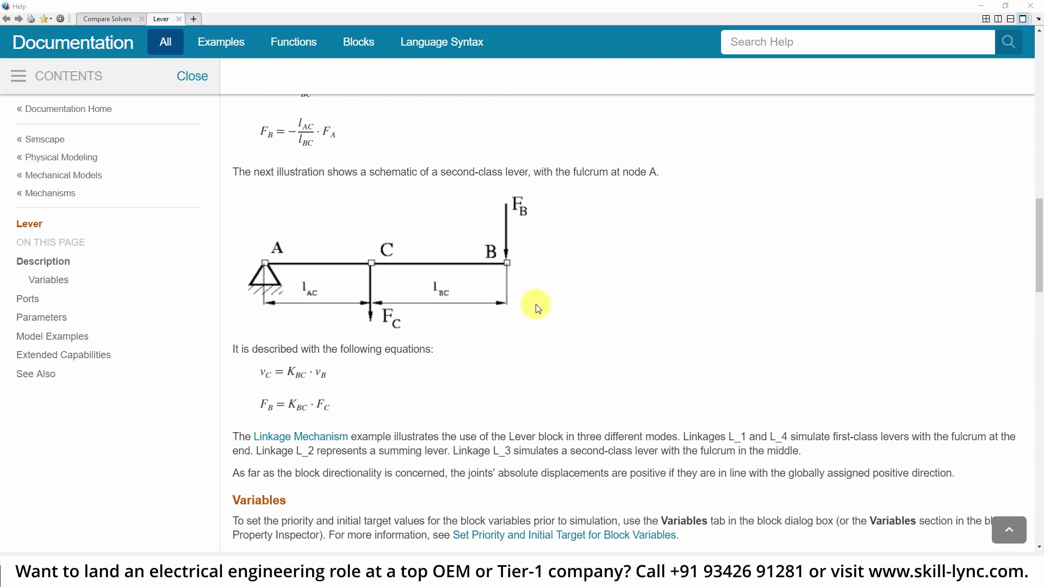
{"action": "scroll", "coordinate": [538, 309], "scroll_direction": "down", "scroll_amount": 2}
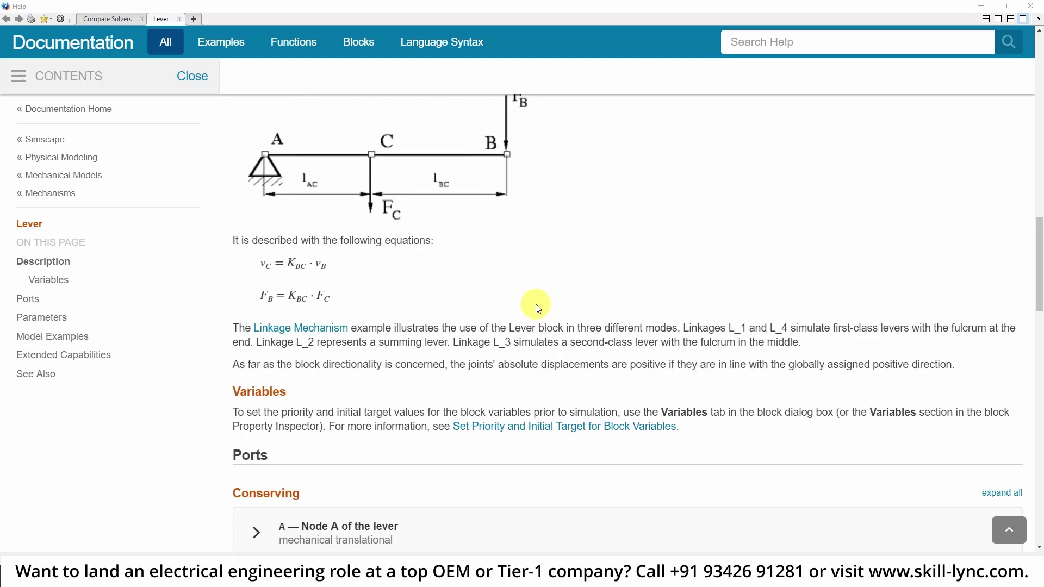
{"action": "scroll", "coordinate": [536, 305], "scroll_direction": "down", "scroll_amount": 4}
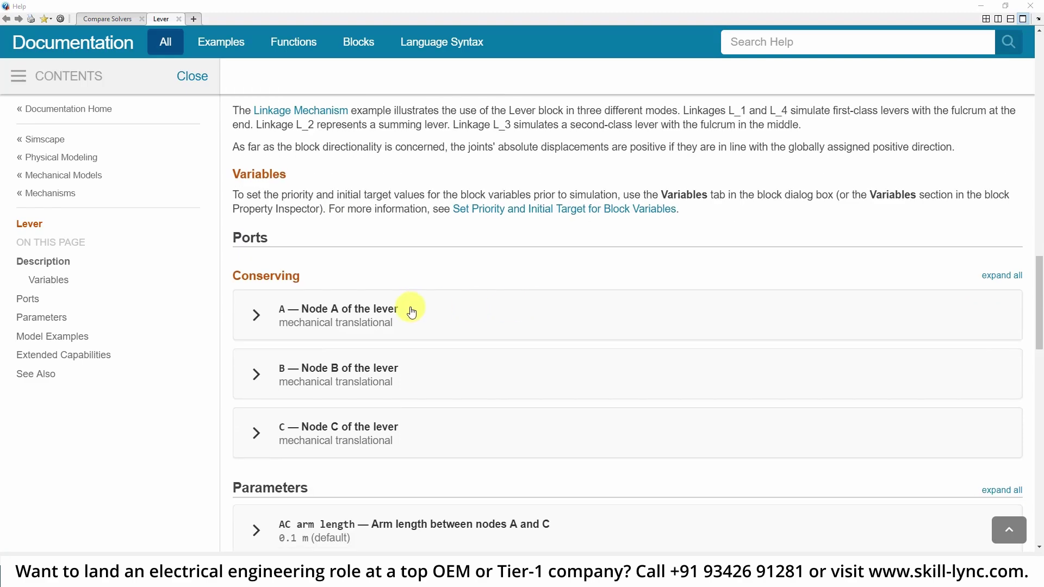
Expand the descriptions of conserving ports A, B and C in the Lever documentation
{"action": "left_click", "coordinate": [311, 308]}
{"action": "scroll", "coordinate": [523, 321], "scroll_direction": "down", "scroll_amount": 2}
{"action": "left_click", "coordinate": [333, 311]}
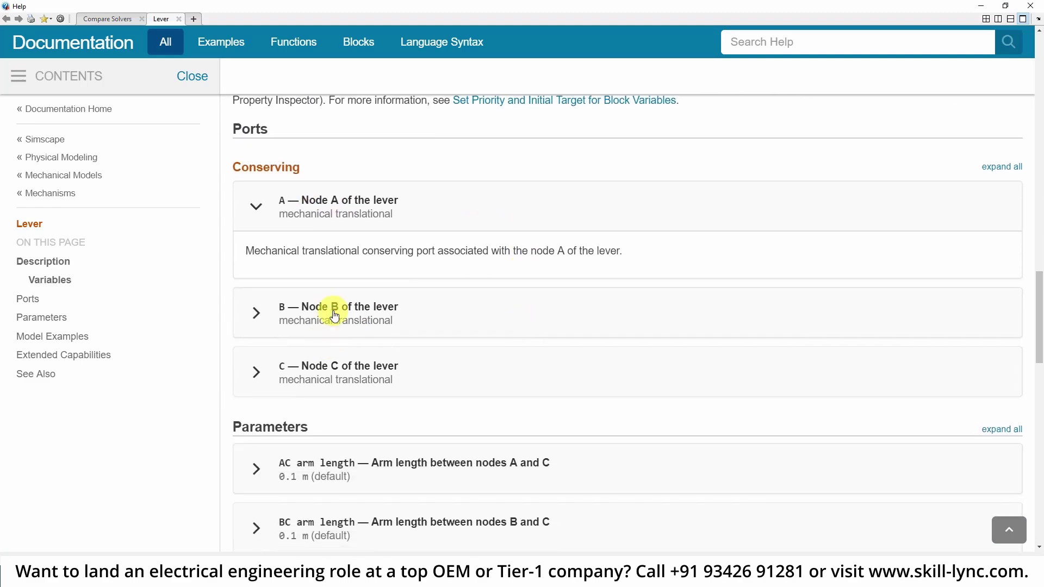
{"action": "scroll", "coordinate": [332, 310], "scroll_direction": "down", "scroll_amount": 3}
{"action": "left_click", "coordinate": [331, 256]}
{"action": "scroll", "coordinate": [401, 276], "scroll_direction": "down", "scroll_amount": 2}
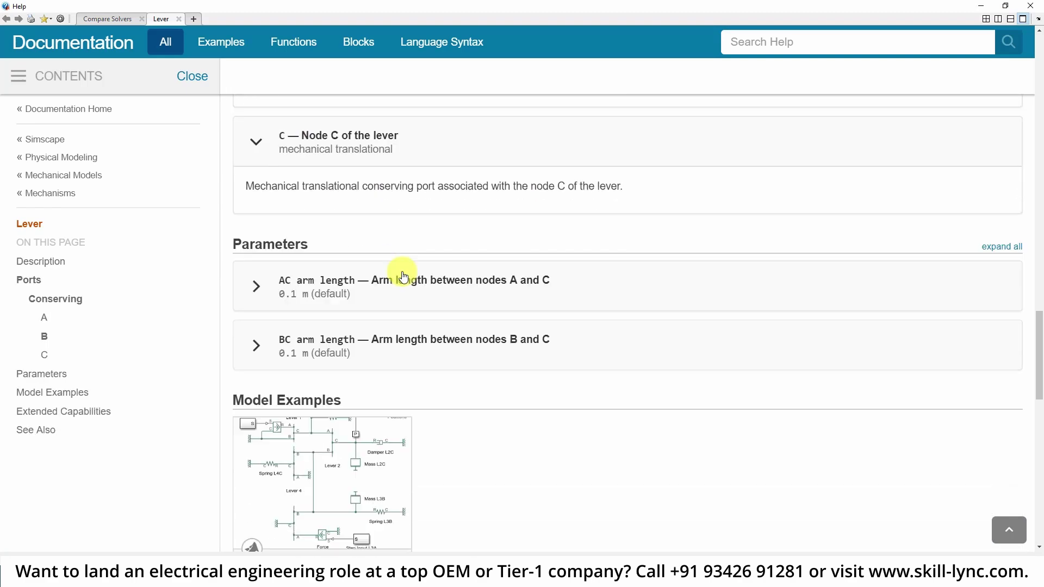
Review the arm length parameters and the Linkage Mechanism example, and return to the first-class lever schematic
{"action": "scroll", "coordinate": [495, 335], "scroll_direction": "down", "scroll_amount": 1}
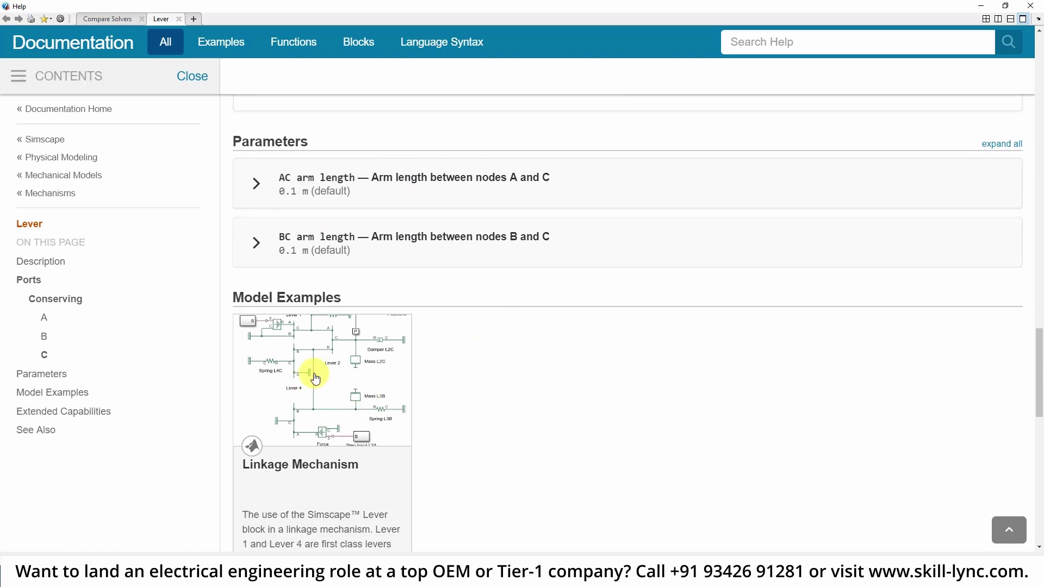
{"action": "scroll", "coordinate": [400, 350], "scroll_direction": "down", "scroll_amount": 1}
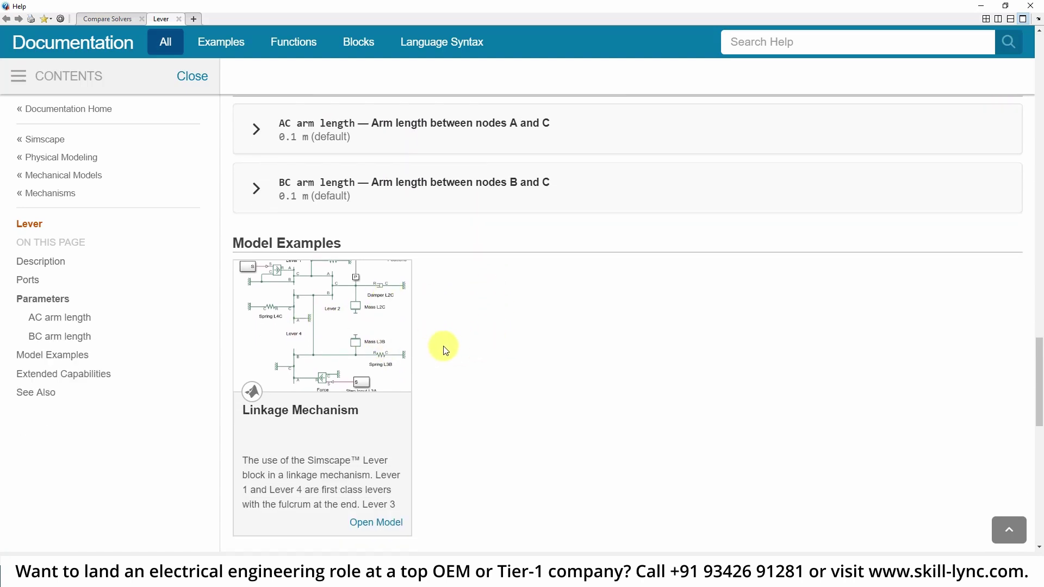
{"action": "scroll", "coordinate": [443, 349], "scroll_direction": "down", "scroll_amount": 1}
{"action": "scroll", "coordinate": [442, 351], "scroll_direction": "up", "scroll_amount": 7}
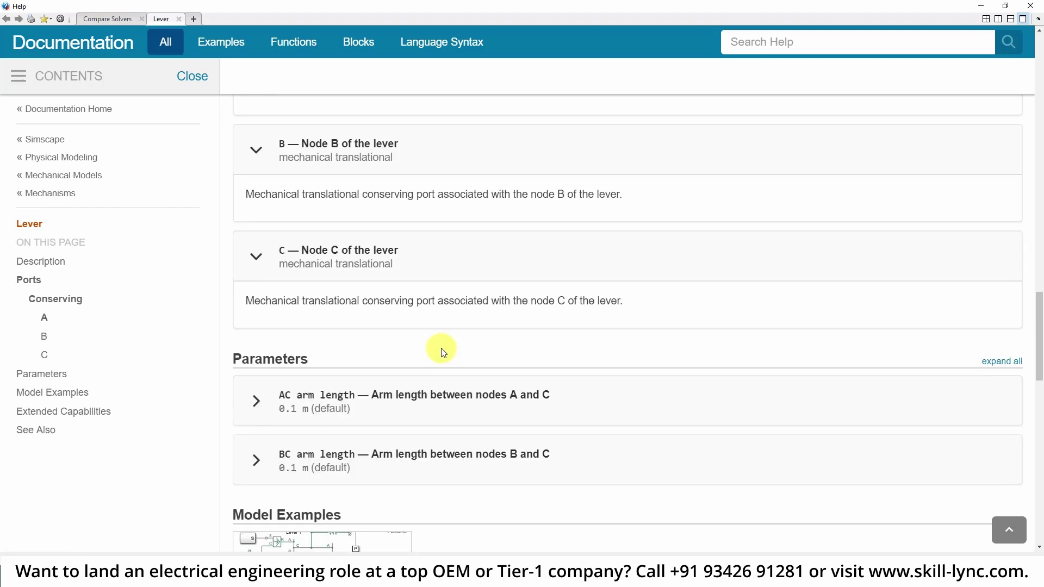
{"action": "scroll", "coordinate": [443, 353], "scroll_direction": "up", "scroll_amount": 4}
{"action": "scroll", "coordinate": [441, 353], "scroll_direction": "up", "scroll_amount": 11}
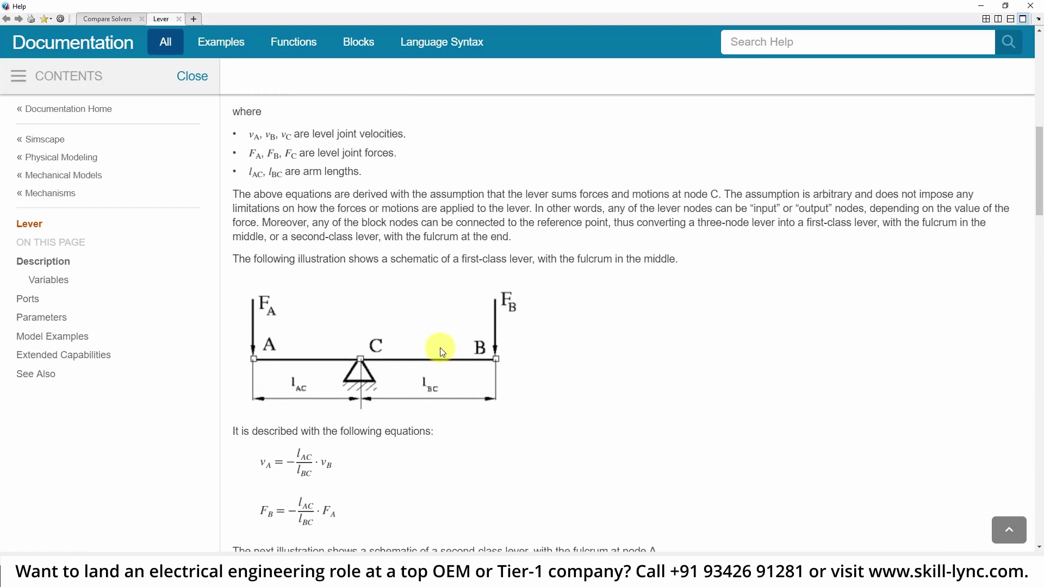
{"action": "scroll", "coordinate": [443, 352], "scroll_direction": "down", "scroll_amount": 1}
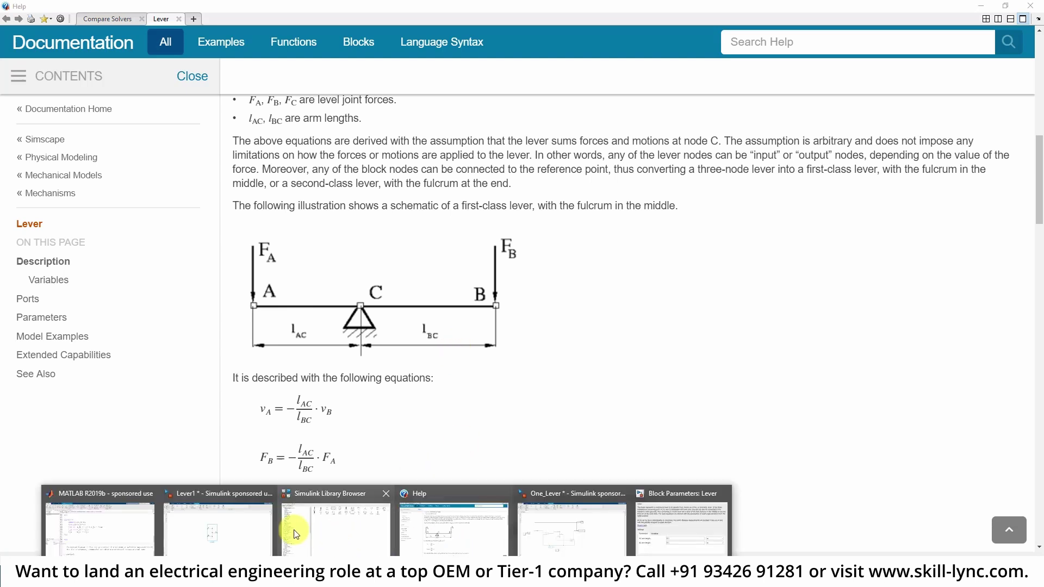
Return to the Lever1 model and draw an unconnected line from the Lever block's port B, leftward and down to an open end
{"action": "left_click", "coordinate": [221, 517]}
{"action": "left_click", "coordinate": [637, 286]}
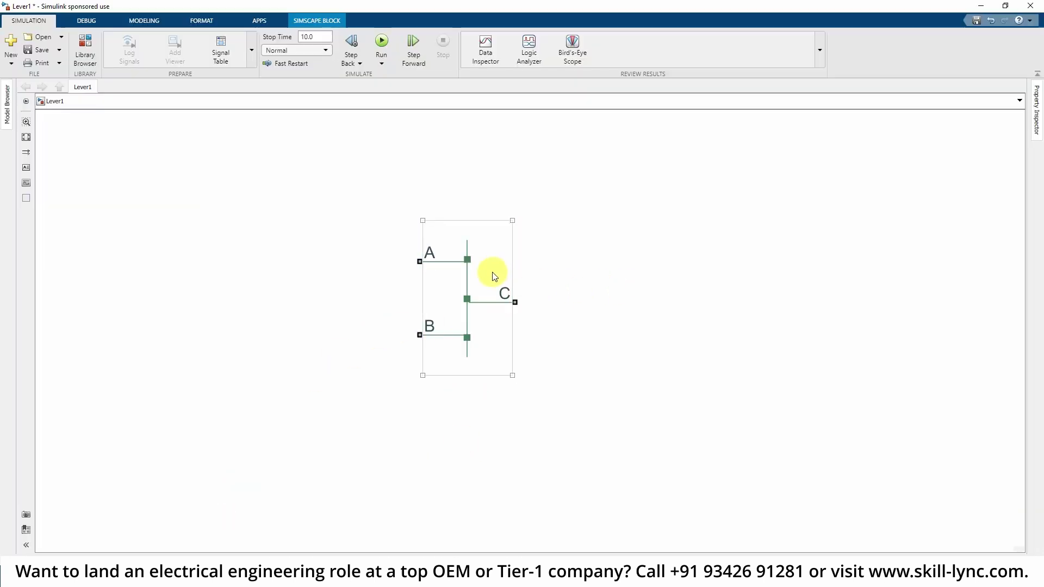
{"action": "left_click", "coordinate": [495, 329]}
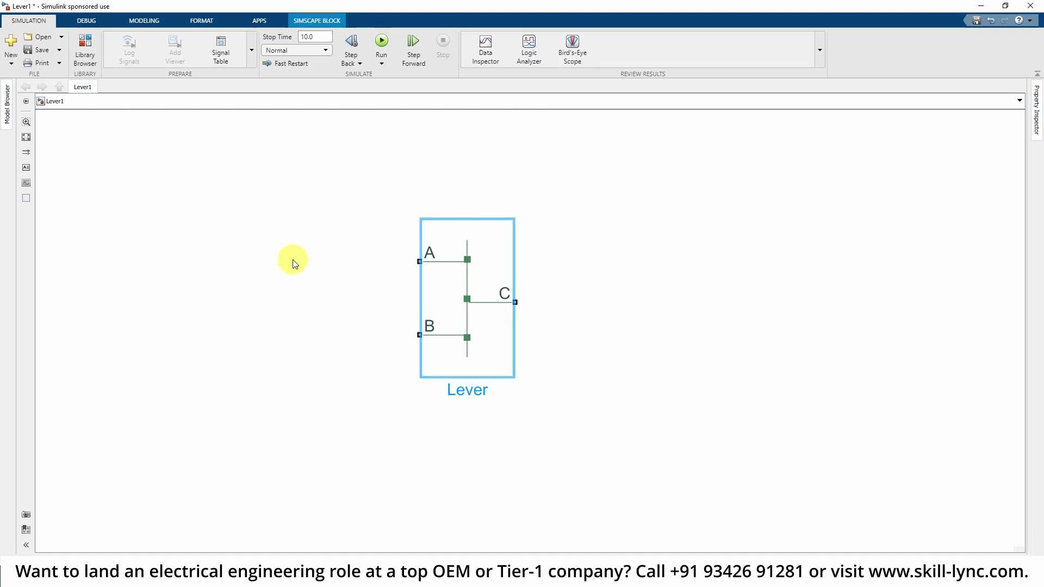
{"action": "left_click", "coordinate": [414, 338]}
{"action": "left_click", "coordinate": [357, 414]}
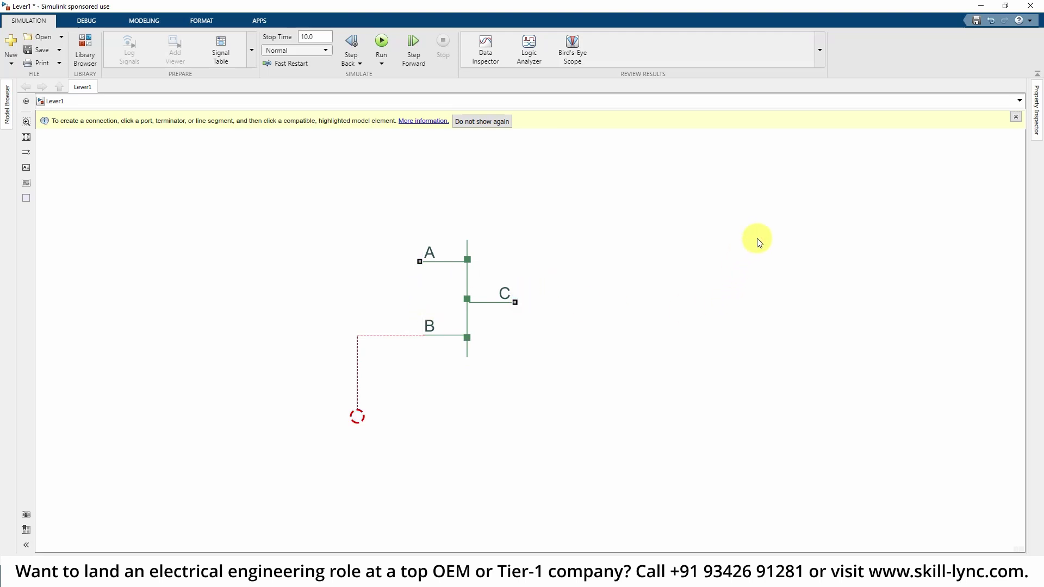
{"action": "left_click", "coordinate": [1016, 116]}
{"action": "left_click", "coordinate": [505, 265]}
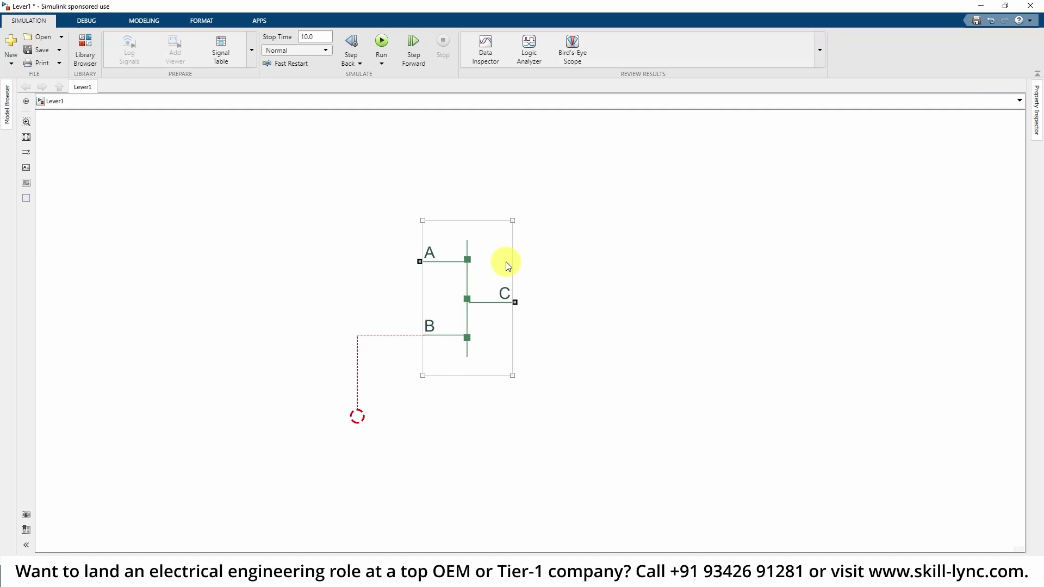
{"action": "left_click", "coordinate": [581, 327]}
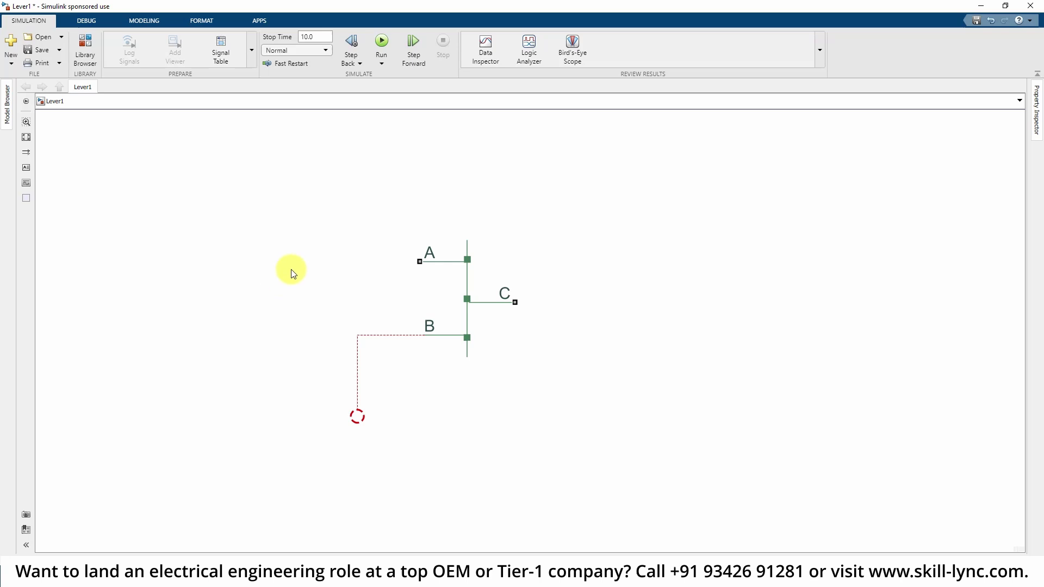
Search for 'source force' on the canvas, add an Ideal Force Source block and place it above and left of the Lever block
{"action": "double_click", "coordinate": [231, 209]}
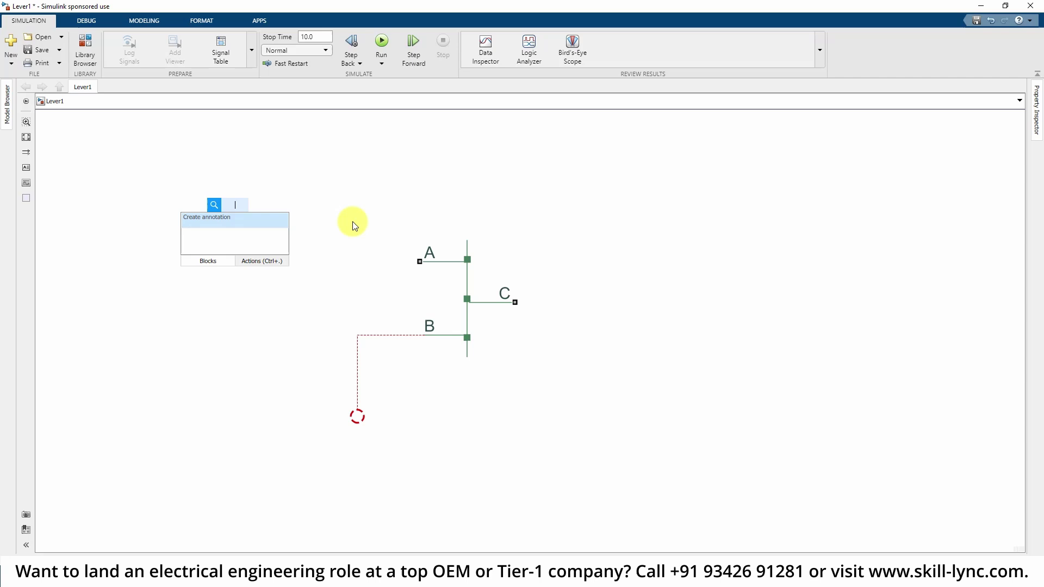
{"action": "type", "text": "sou"}
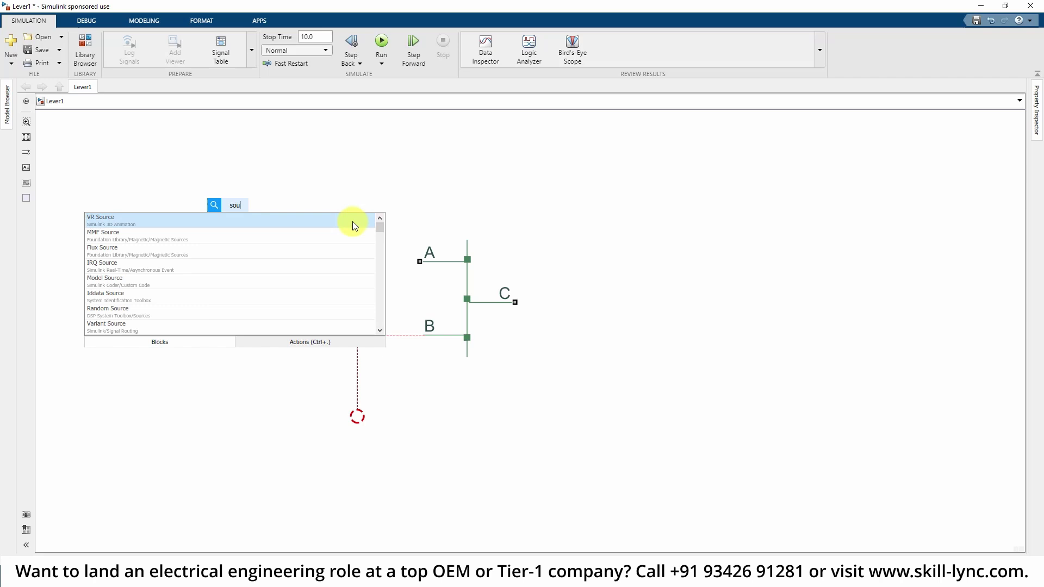
{"action": "type", "text": "rce for"}
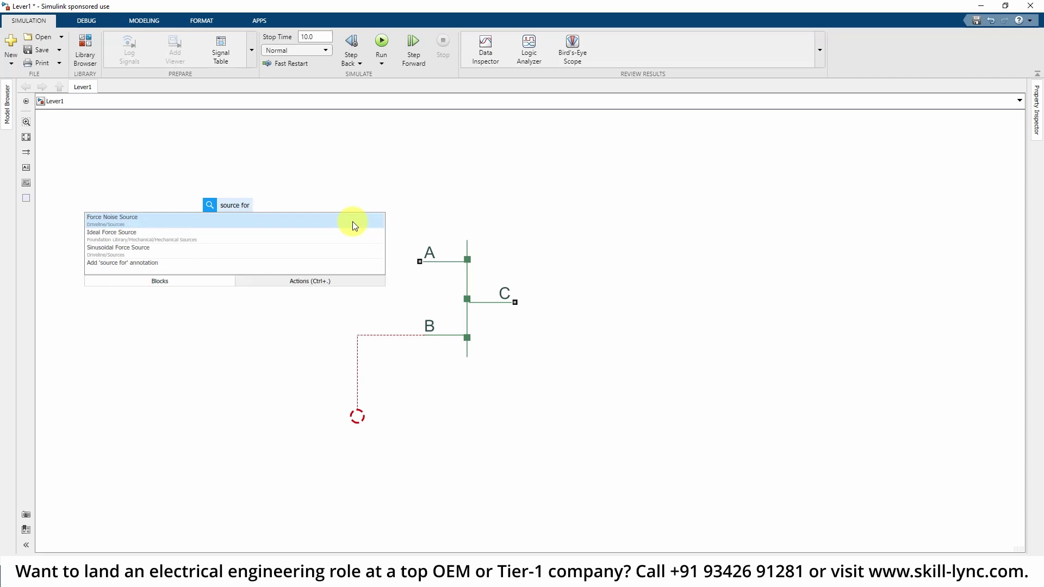
{"action": "type", "text": "ce"}
{"action": "mouse_move", "coordinate": [76, 224]}
{"action": "left_mouse_down"}
{"action": "mouse_move", "coordinate": [171, 247]}
{"action": "mouse_move", "coordinate": [273, 248]}
{"action": "left_mouse_up"}
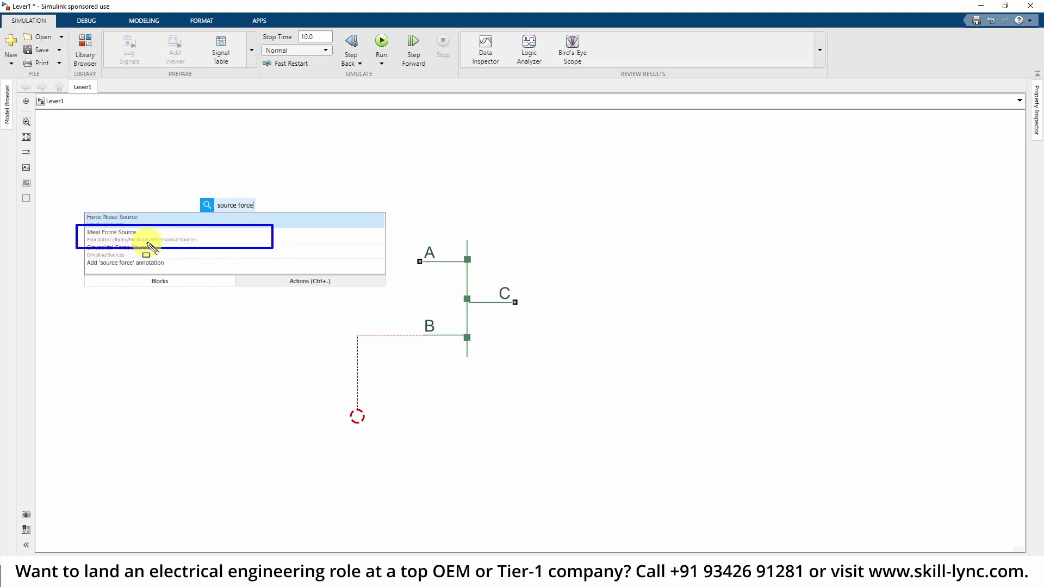
{"action": "key", "text": "Escape"}
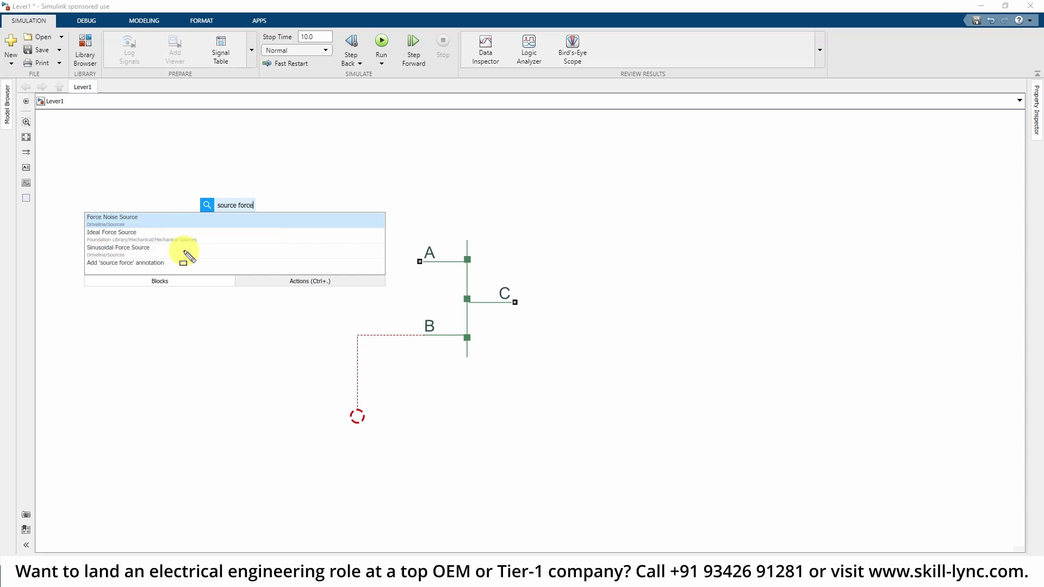
{"action": "left_click", "coordinate": [145, 236]}
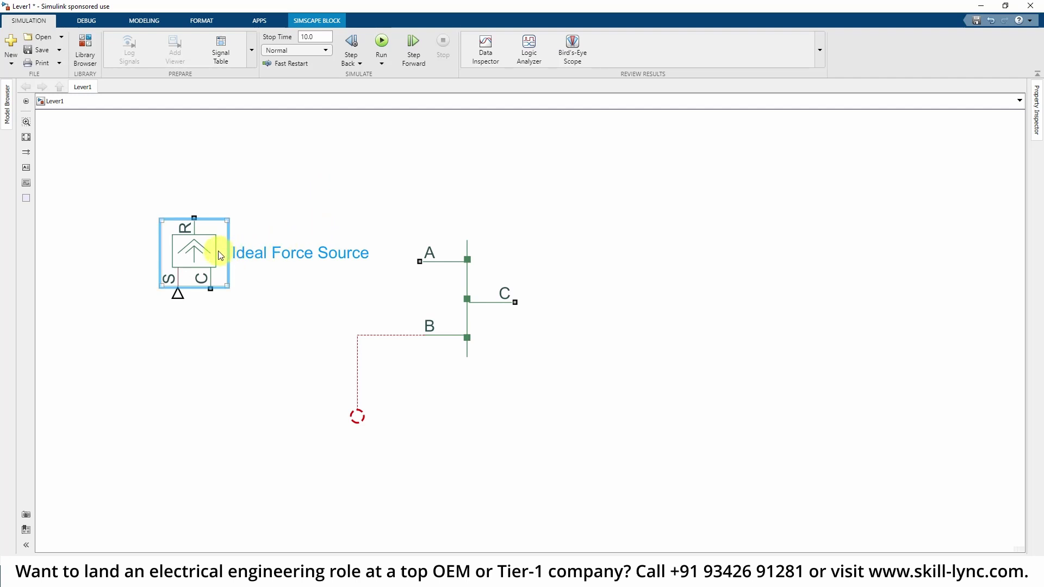
{"action": "left_click_drag", "start_coordinate": [208, 250], "coordinate": [172, 210]}
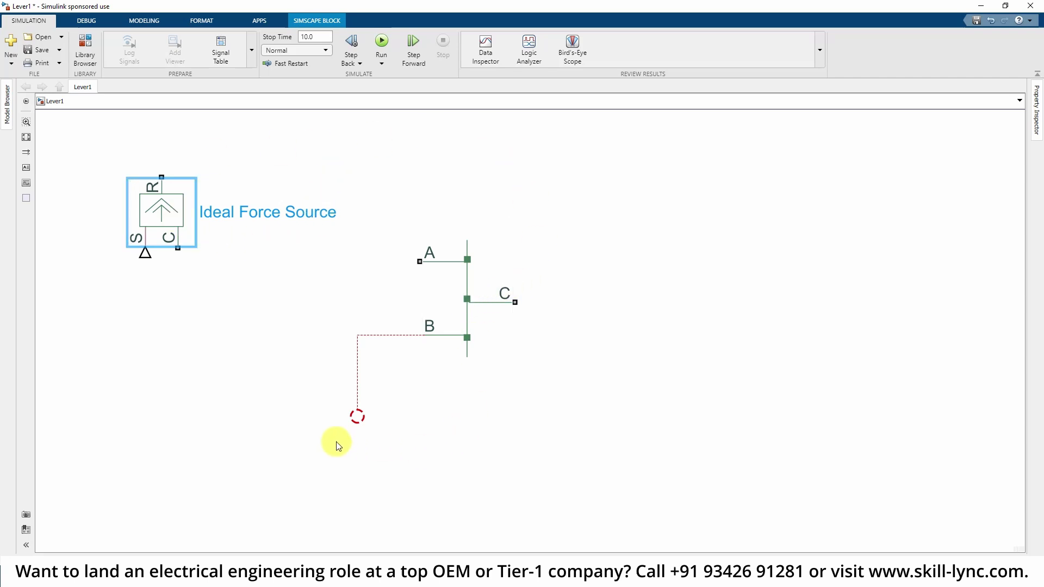
{"action": "left_click", "coordinate": [450, 390]}
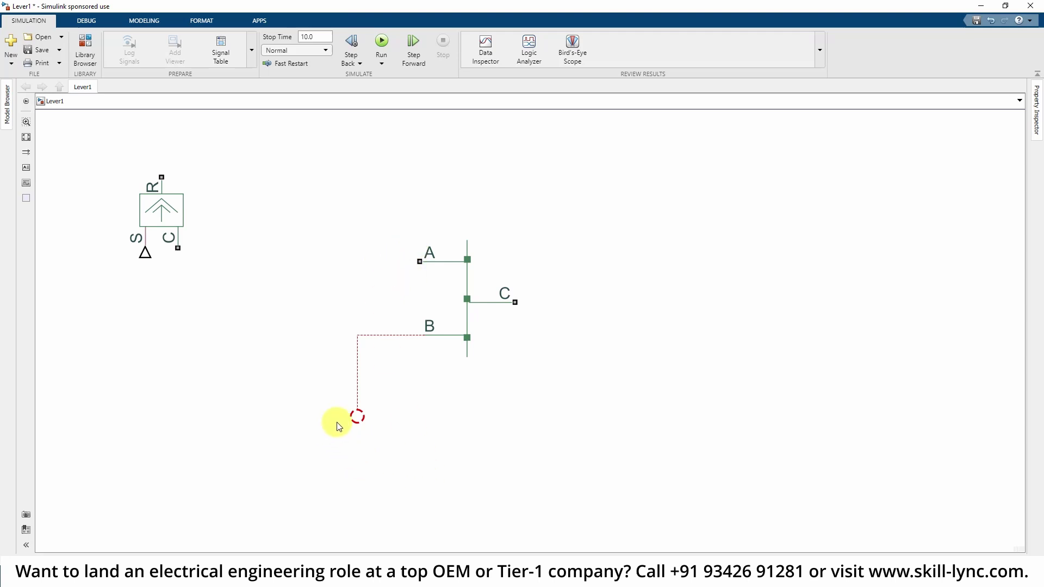
Search for a block matching 'observe force' from an empty spot below the Ideal Force Source block
{"action": "double_click", "coordinate": [248, 440]}
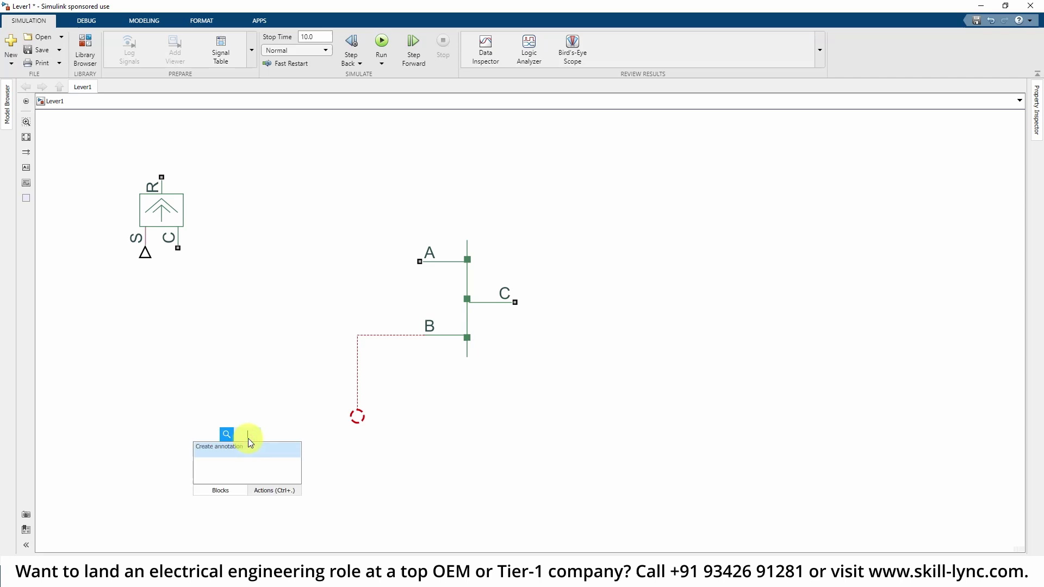
{"action": "type", "text": "obd"}
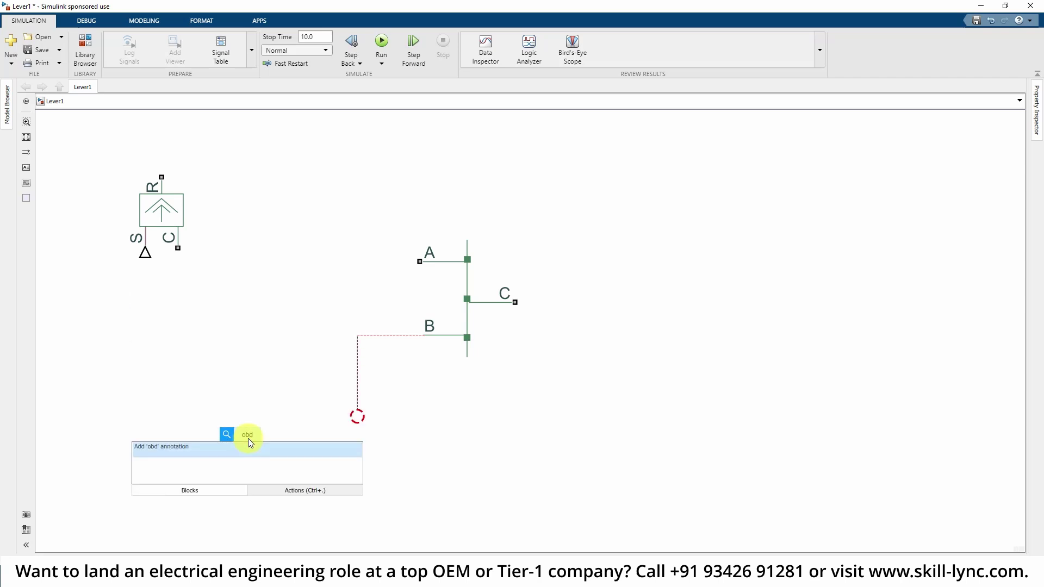
{"action": "key", "text": "BackSpace"}
{"action": "type", "text": "ser"}
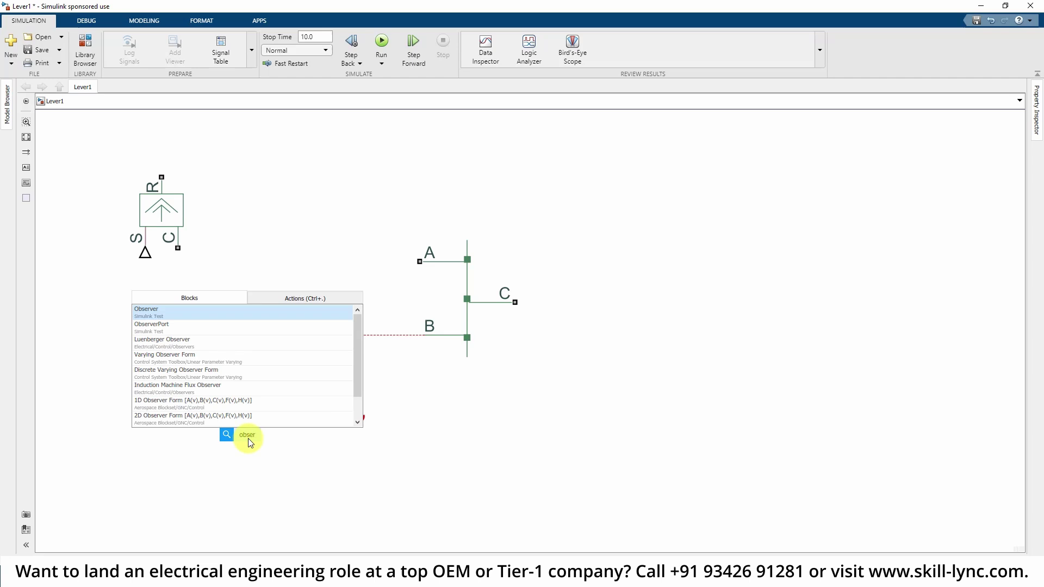
{"action": "type", "text": "ve force"}
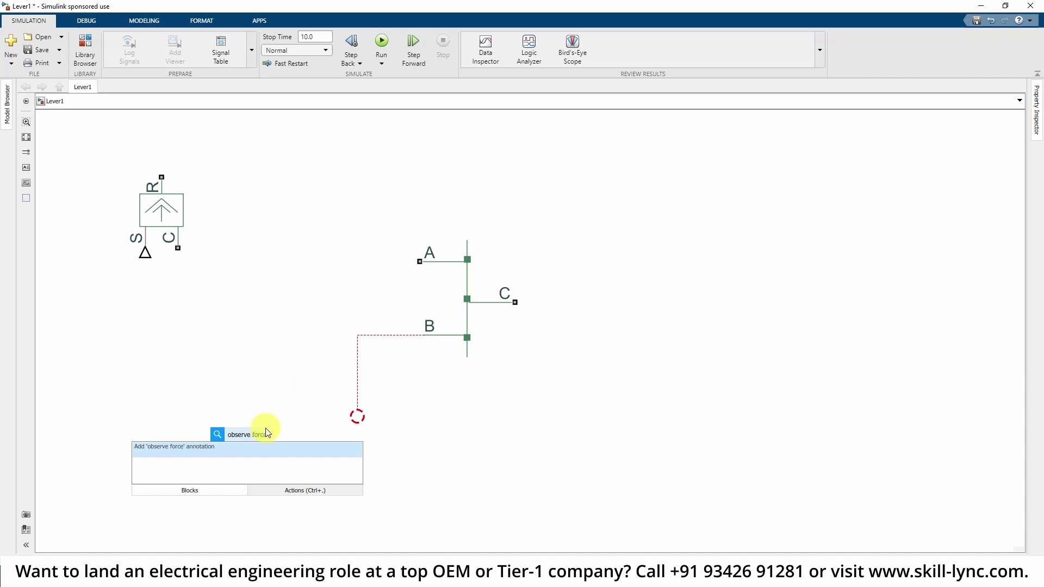
Refine the block search to a force sensor, add an Ideal Force Sensor block and place it below the Lever block
{"action": "double_click", "coordinate": [231, 434]}
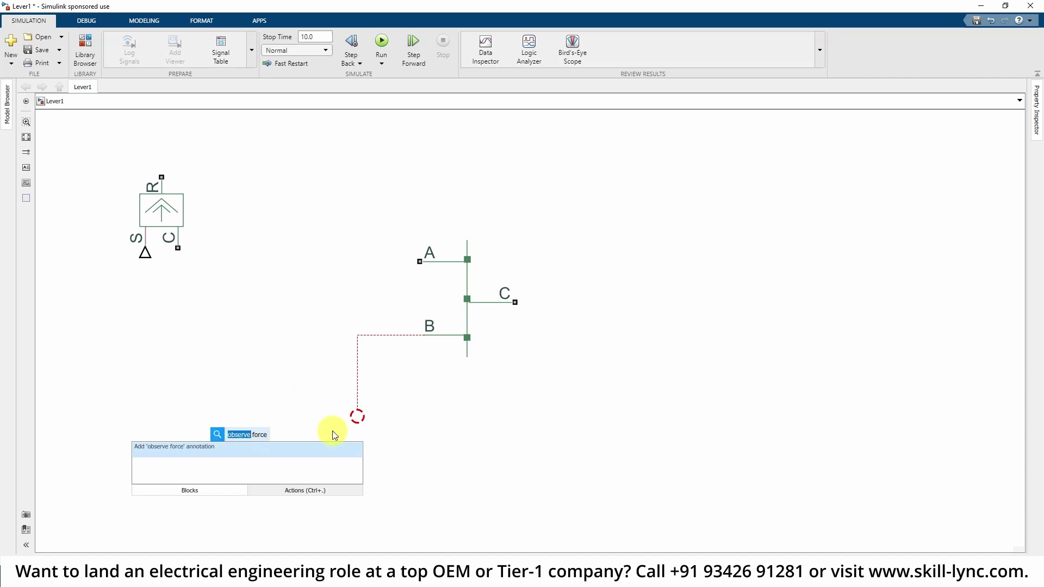
{"action": "type", "text": "se"}
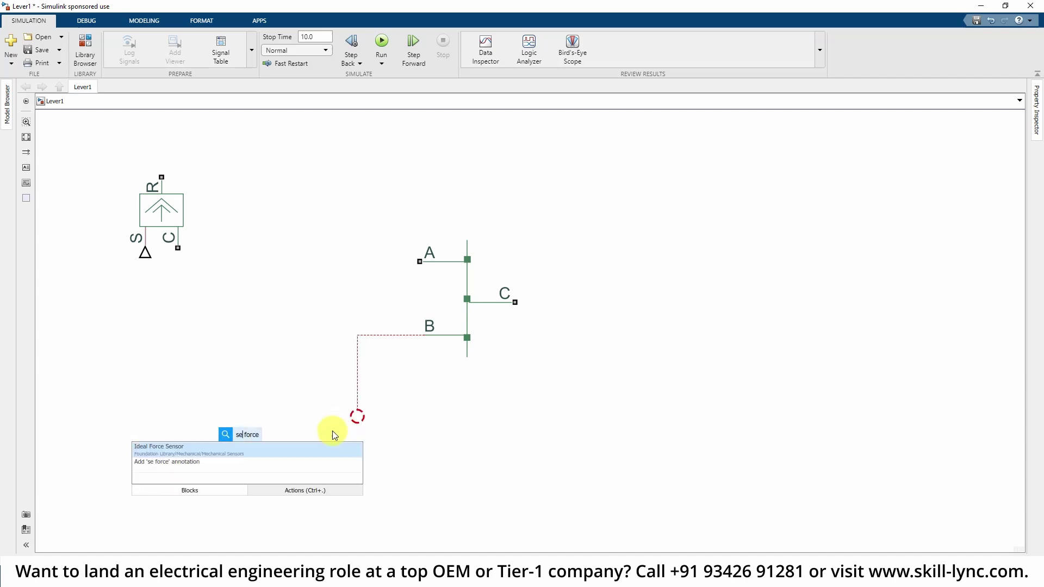
{"action": "type", "text": "nse"}
{"action": "key", "text": "BackSpace"}
{"action": "left_click", "coordinate": [172, 449]}
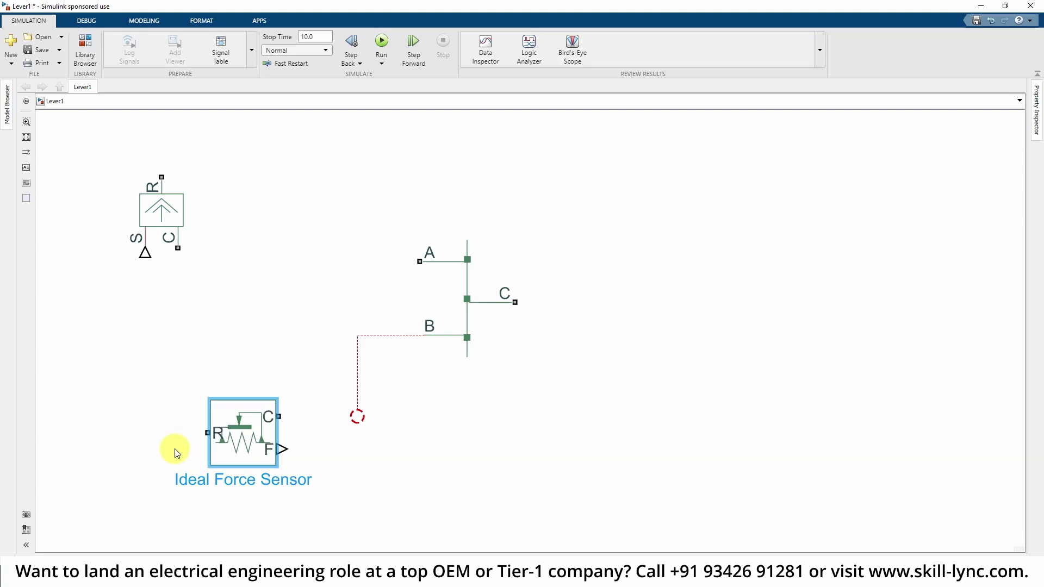
{"action": "left_click", "coordinate": [246, 423]}
{"action": "left_click_drag", "start_coordinate": [226, 447], "coordinate": [510, 458]}
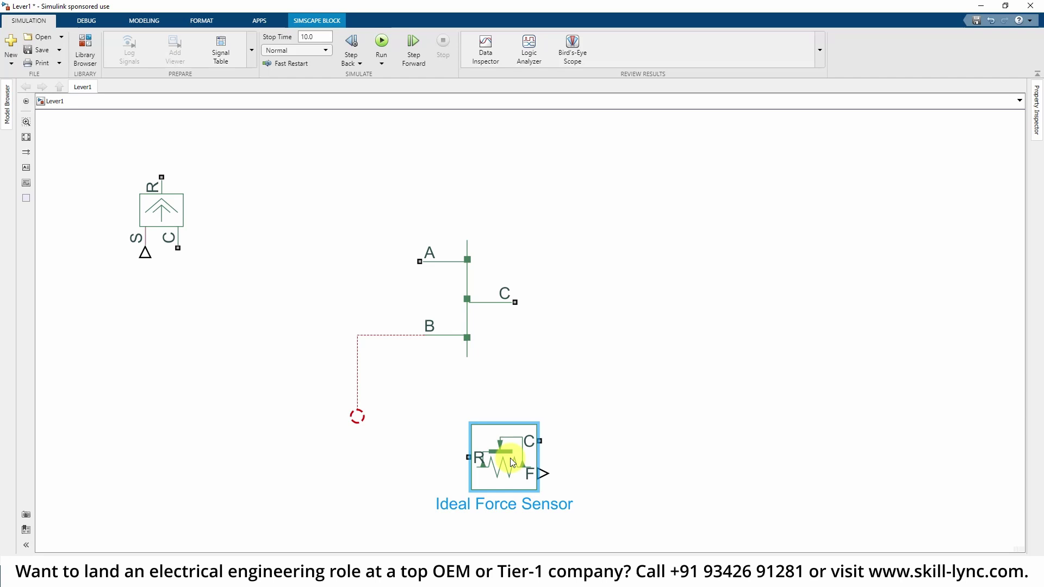
Turn on the permanent block name display for the Lever block
{"action": "left_click", "coordinate": [132, 267]}
{"action": "left_click", "coordinate": [157, 232]}
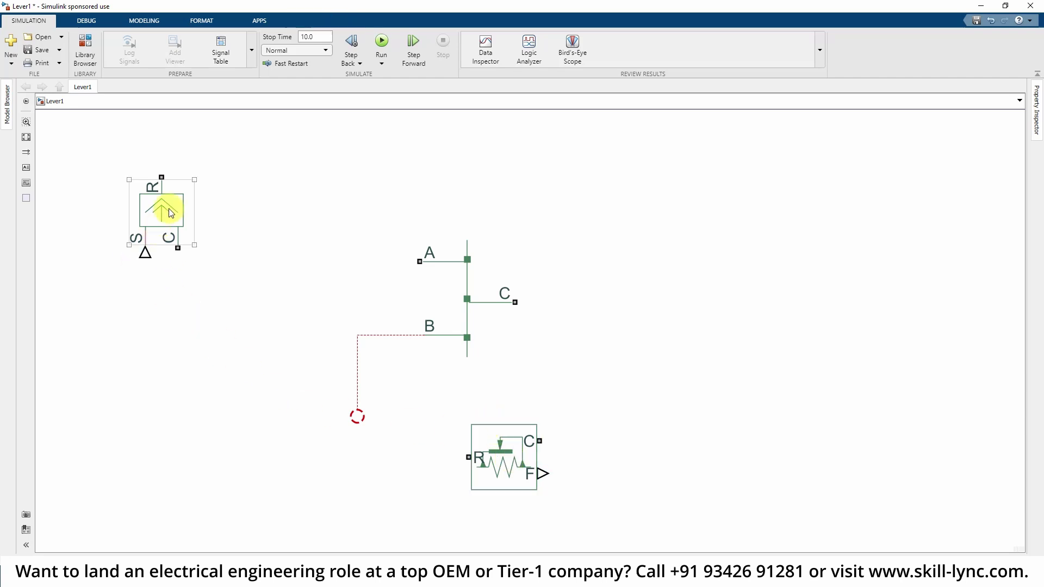
{"action": "left_click", "coordinate": [169, 210]}
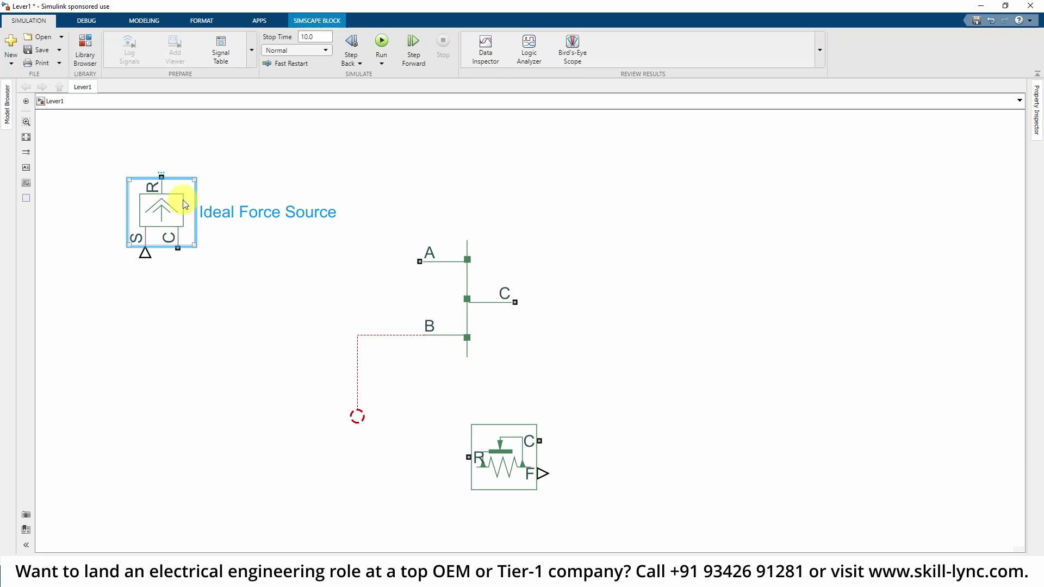
{"action": "left_click", "coordinate": [468, 284]}
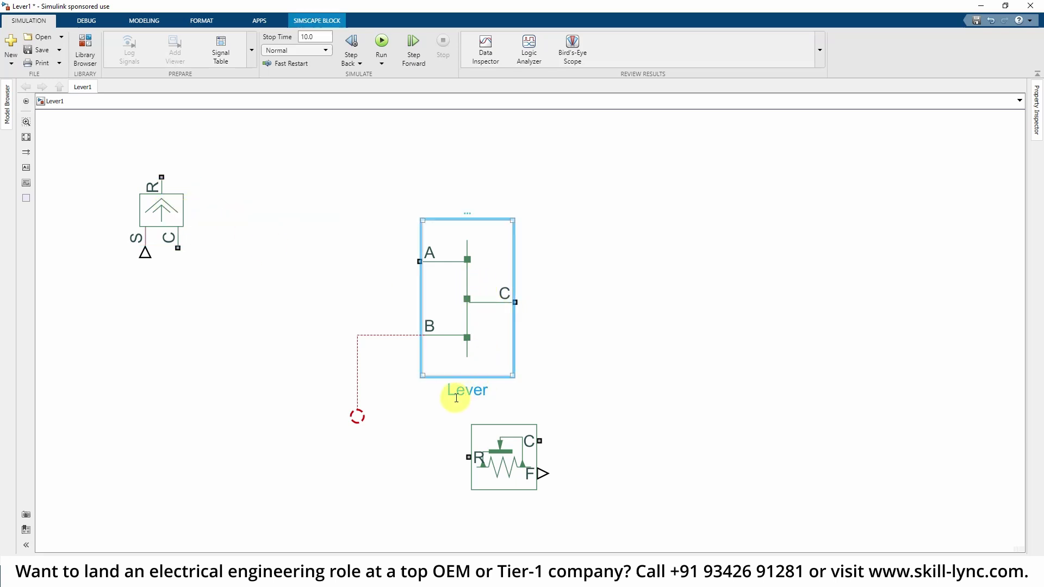
{"action": "mouse_move", "coordinate": [468, 211]}
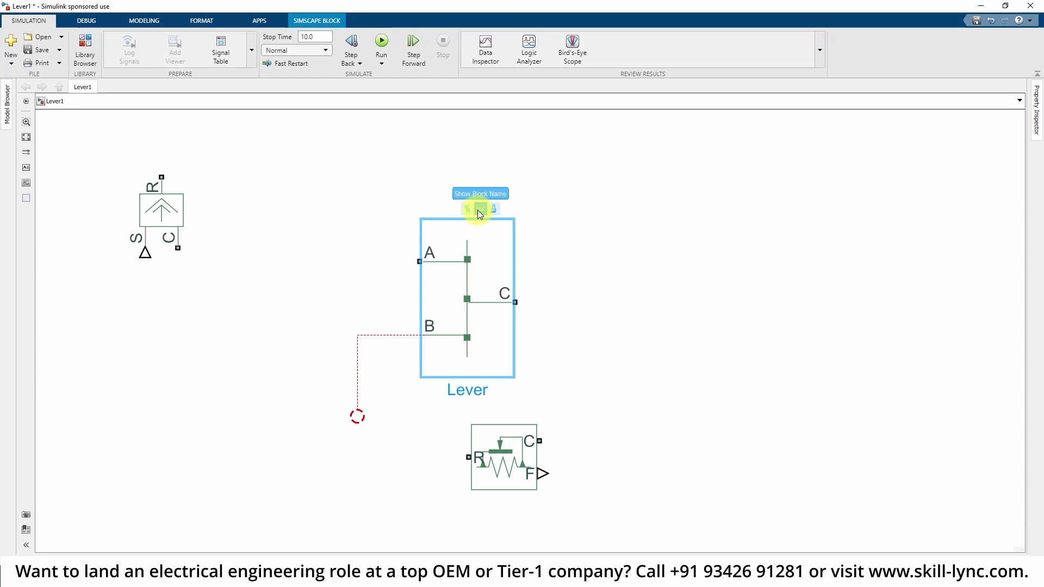
{"action": "left_click_drag", "start_coordinate": [432, 173], "coordinate": [534, 223]}
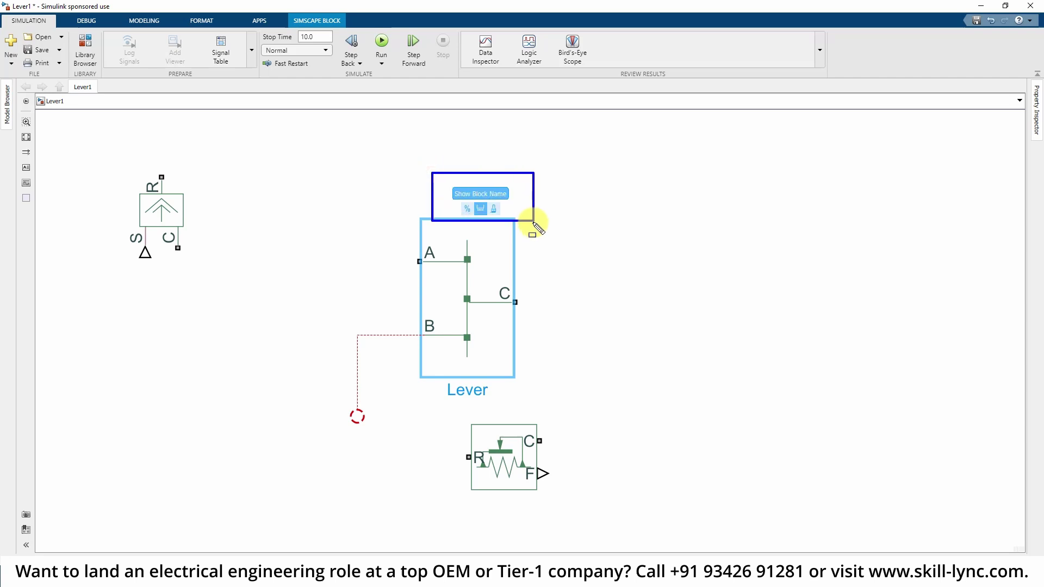
{"action": "left_click", "coordinate": [482, 211]}
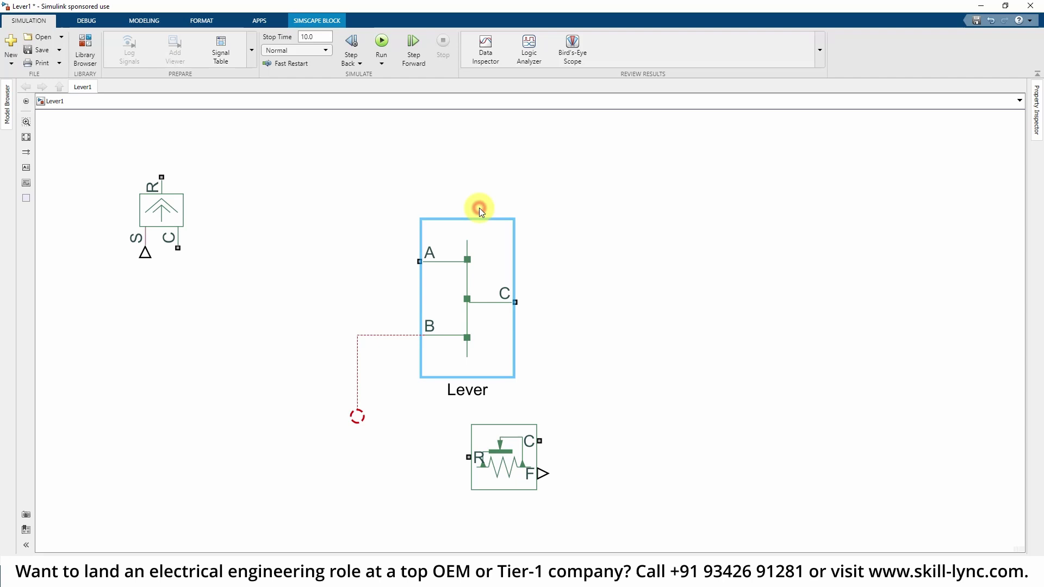
{"action": "left_click", "coordinate": [594, 325]}
Show the block name of the Ideal Force Source and shift that block slightly up and to the right
{"action": "left_click", "coordinate": [171, 217]}
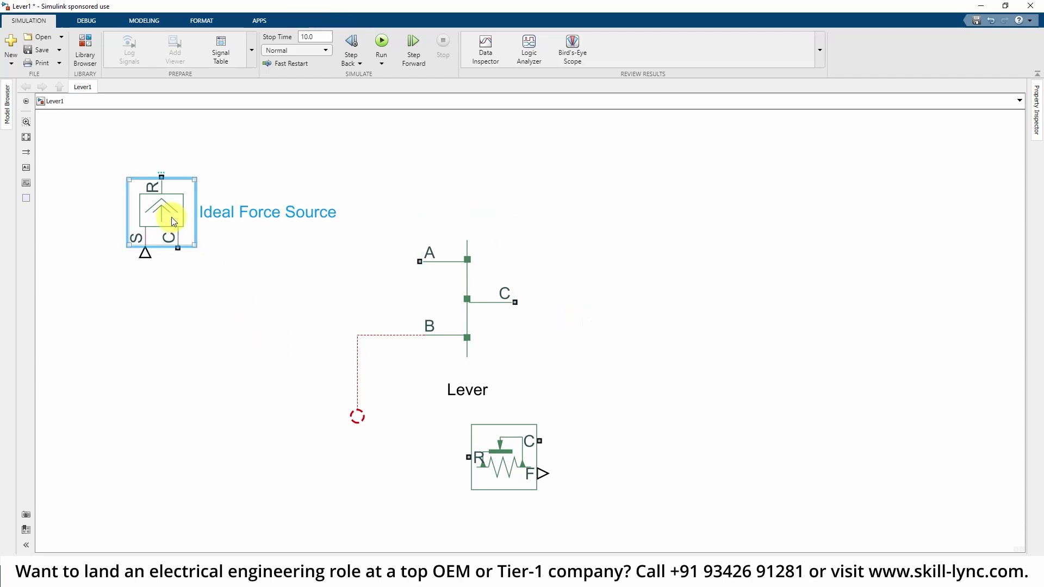
{"action": "mouse_move", "coordinate": [162, 172]}
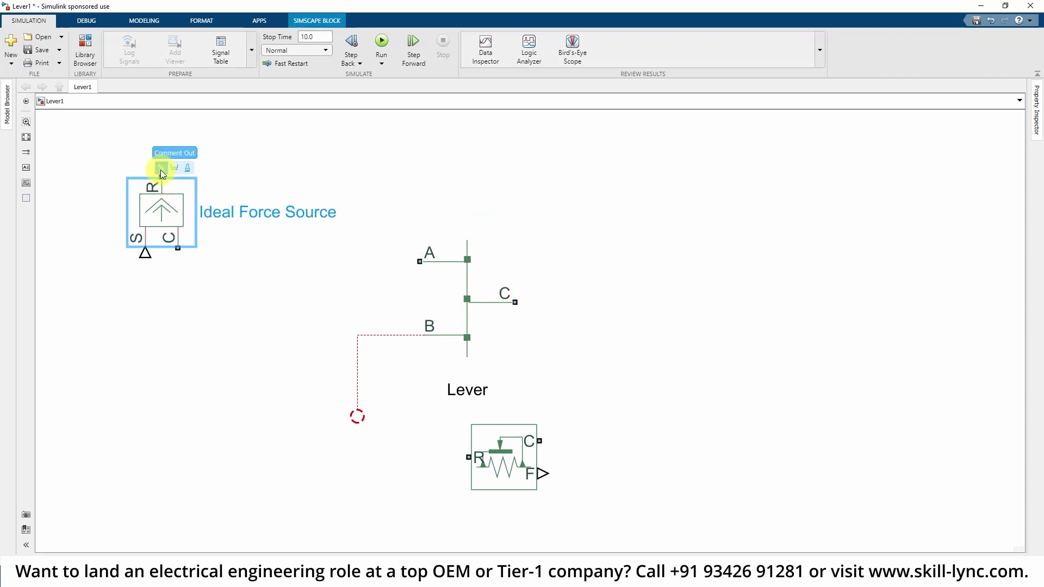
{"action": "left_click", "coordinate": [174, 168]}
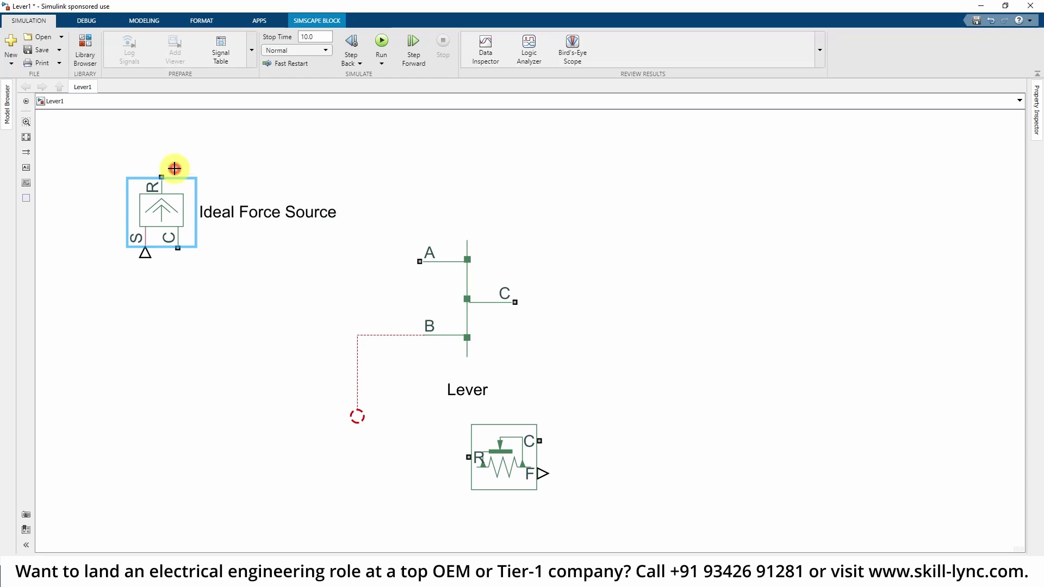
{"action": "left_click", "coordinate": [128, 329]}
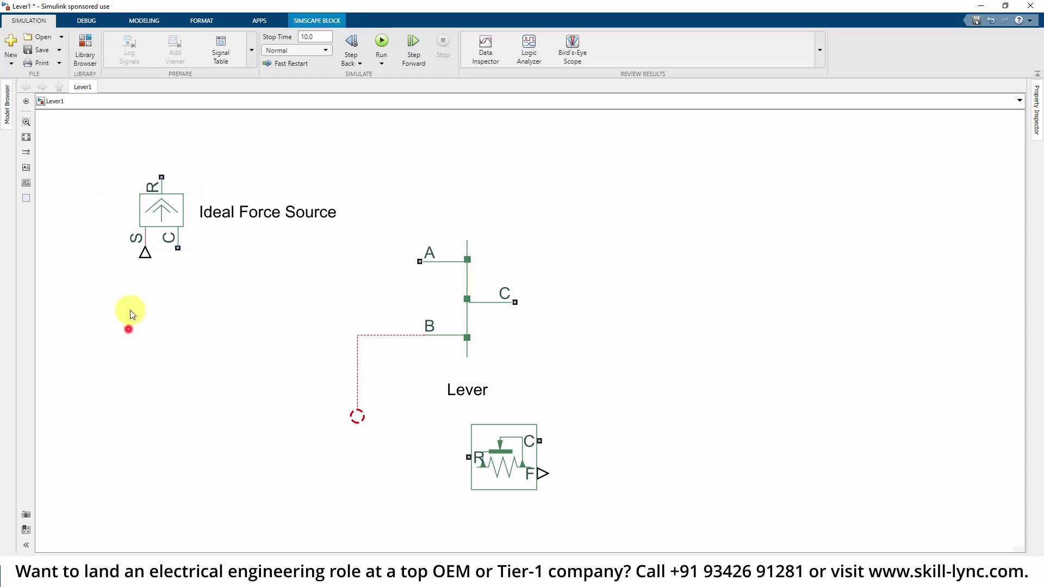
{"action": "left_click", "coordinate": [174, 211]}
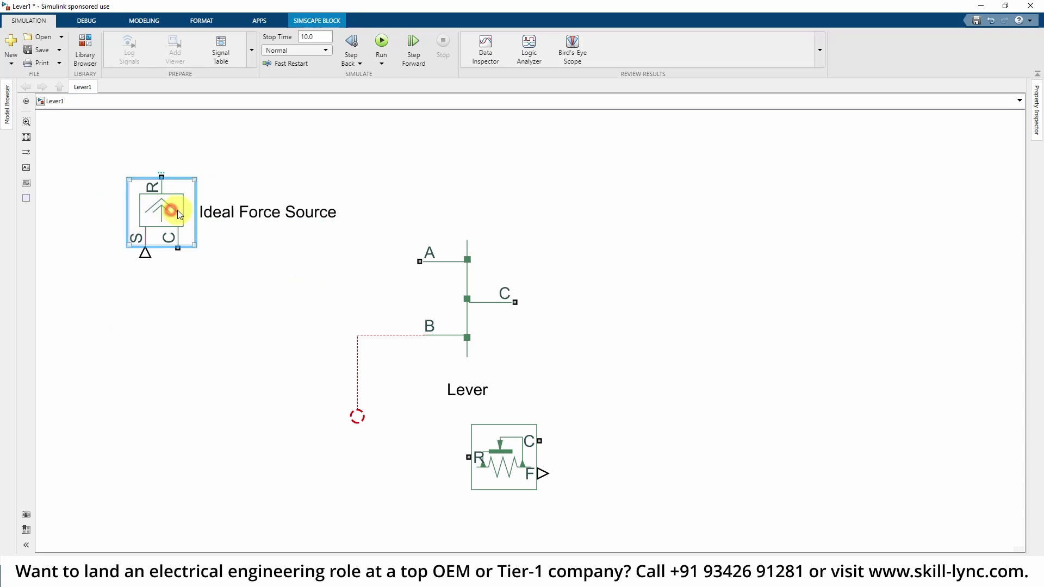
{"action": "left_click_drag", "start_coordinate": [176, 210], "coordinate": [194, 193]}
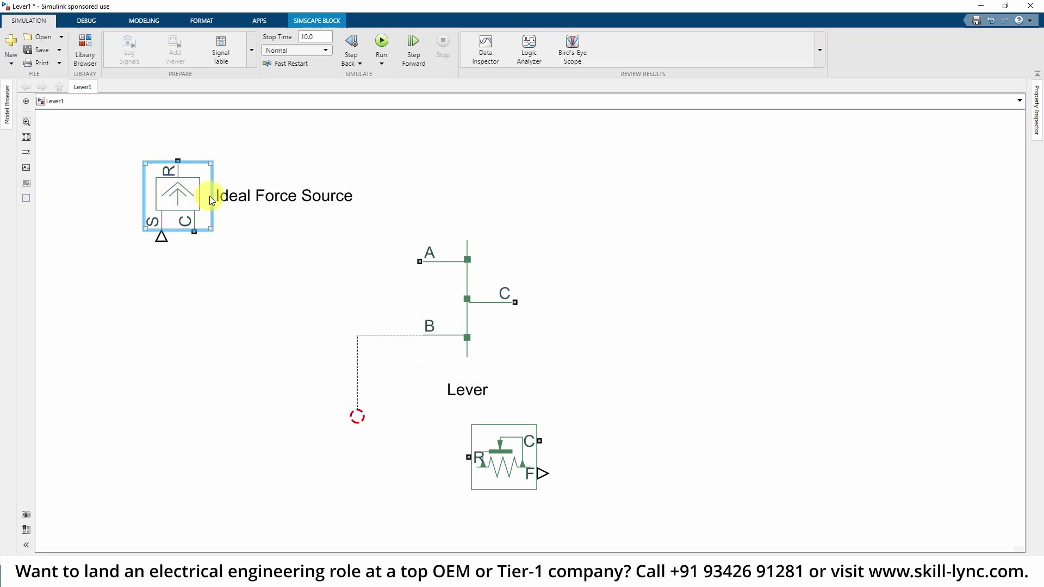
Show the block name of the Ideal Force Sensor and reposition the block below and to the right of the Lever block
{"action": "left_click", "coordinate": [507, 442]}
{"action": "left_click_drag", "start_coordinate": [525, 426], "coordinate": [684, 366]}
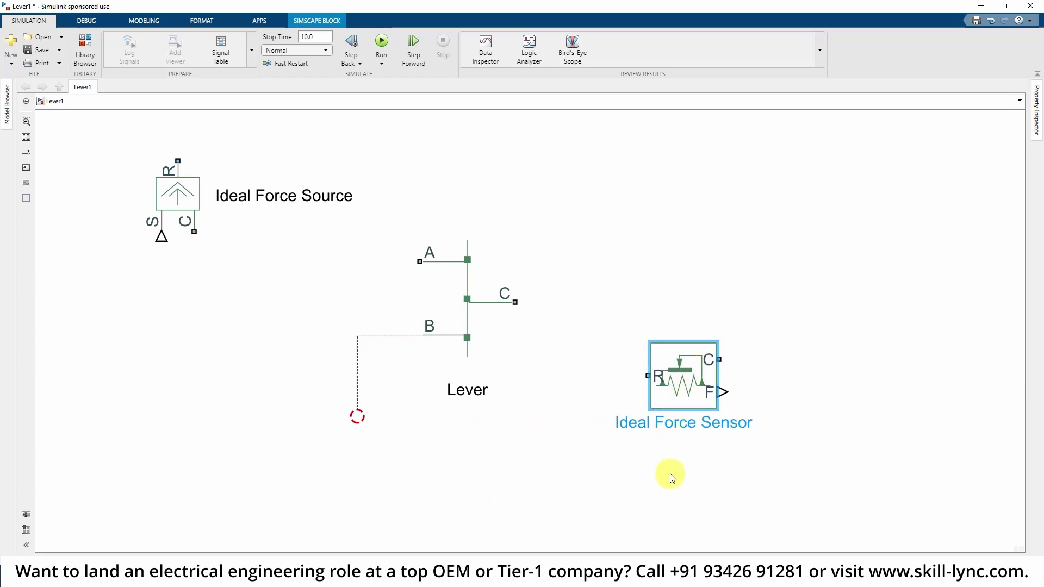
{"action": "left_click", "coordinate": [629, 478]}
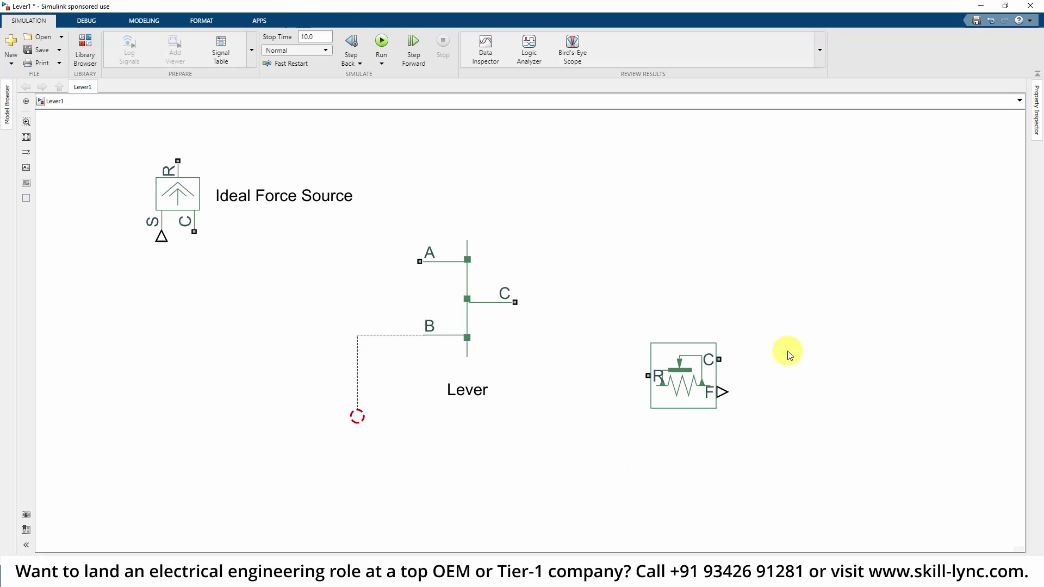
{"action": "left_click", "coordinate": [679, 382]}
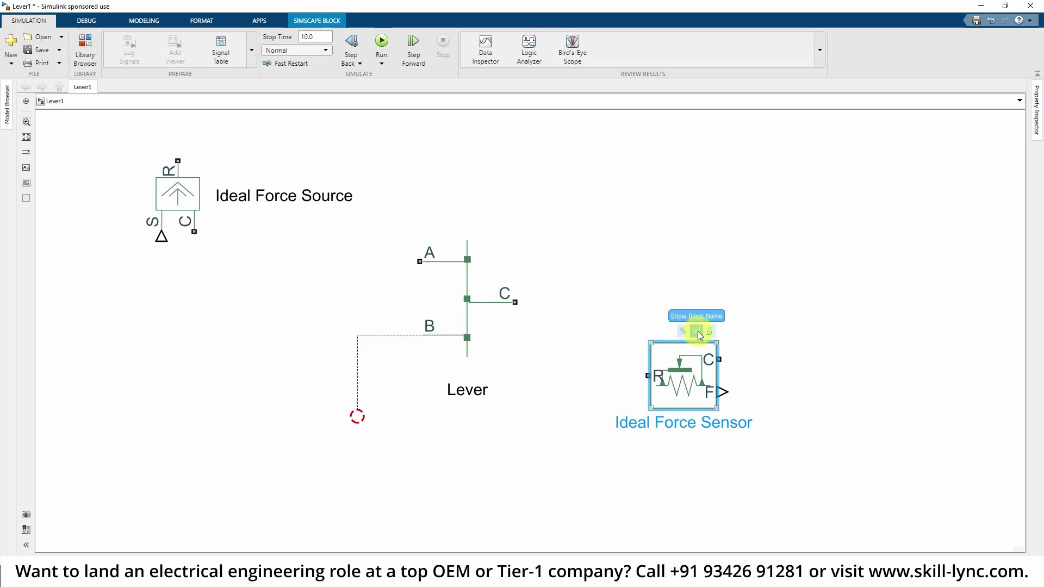
{"action": "left_click", "coordinate": [698, 332]}
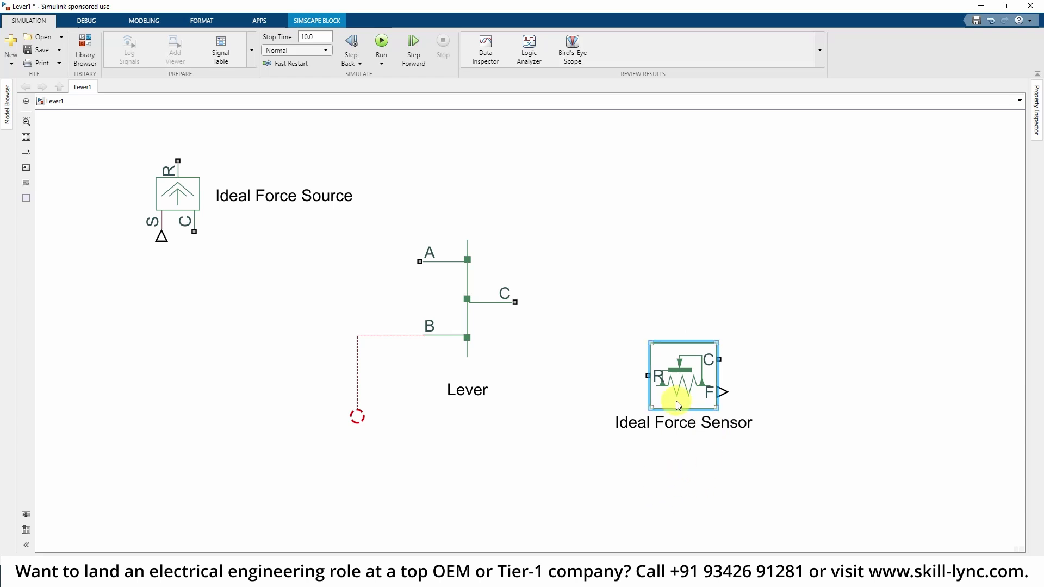
{"action": "left_click_drag", "start_coordinate": [687, 378], "coordinate": [663, 453]}
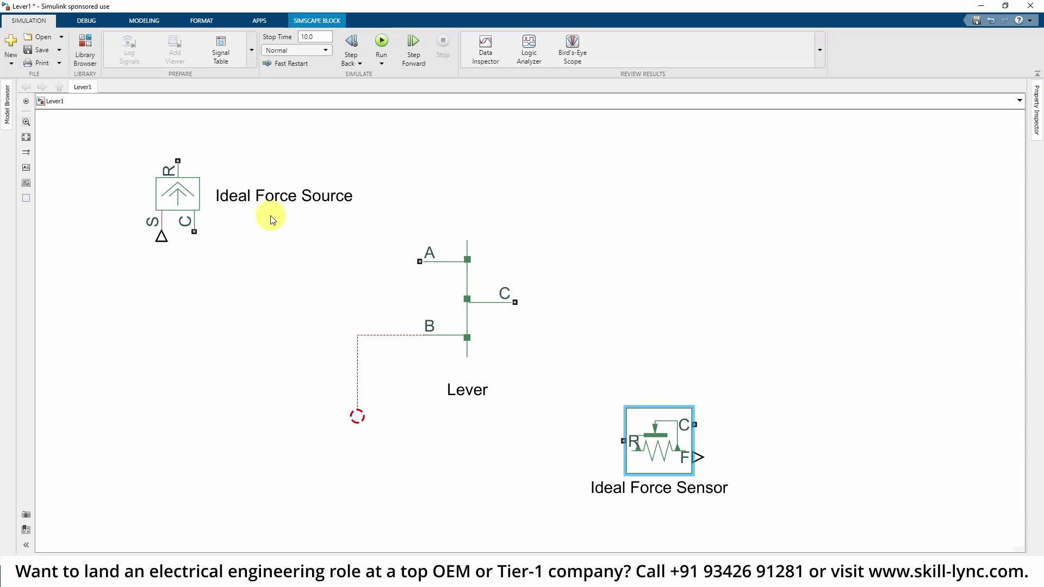
Open the Ideal Force Source block's description, read how its ports R, C and S work, and close it without changes
{"action": "left_click", "coordinate": [184, 198]}
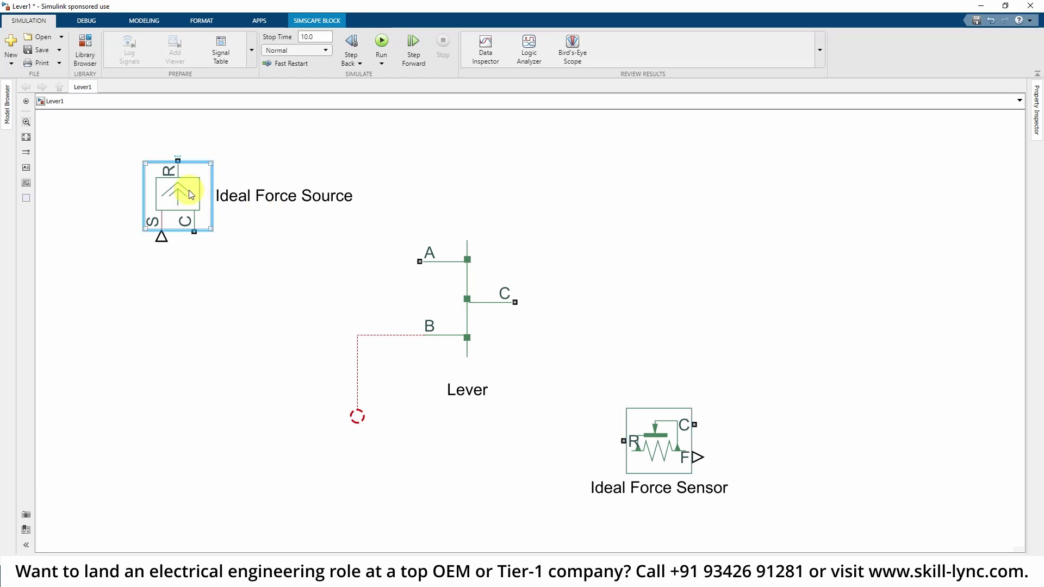
{"action": "double_click", "coordinate": [188, 190]}
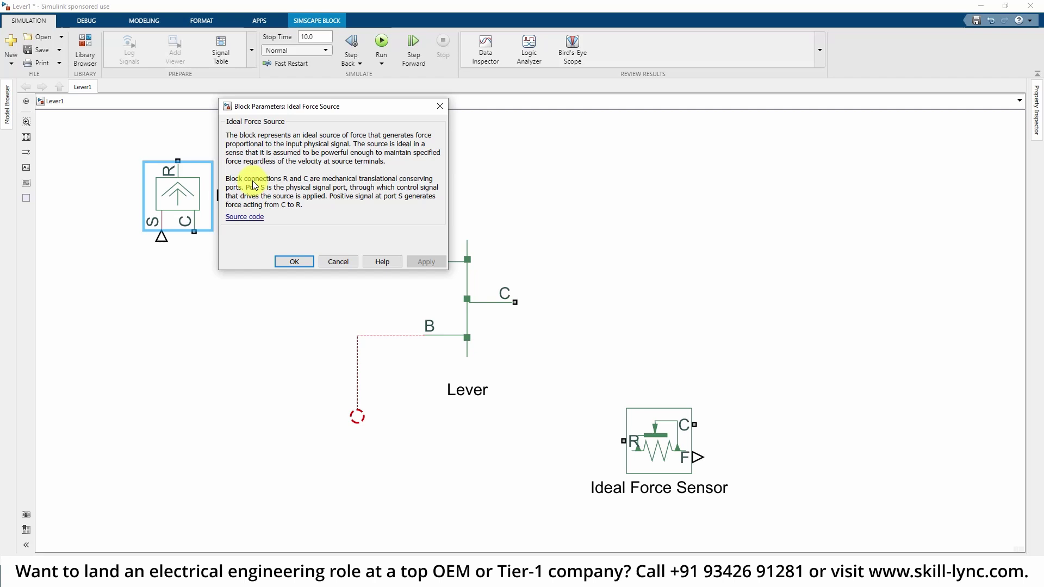
{"action": "mouse_move", "coordinate": [223, 169]}
{"action": "left_mouse_down"}
{"action": "mouse_move", "coordinate": [278, 203]}
{"action": "mouse_move", "coordinate": [446, 219]}
{"action": "left_mouse_up"}
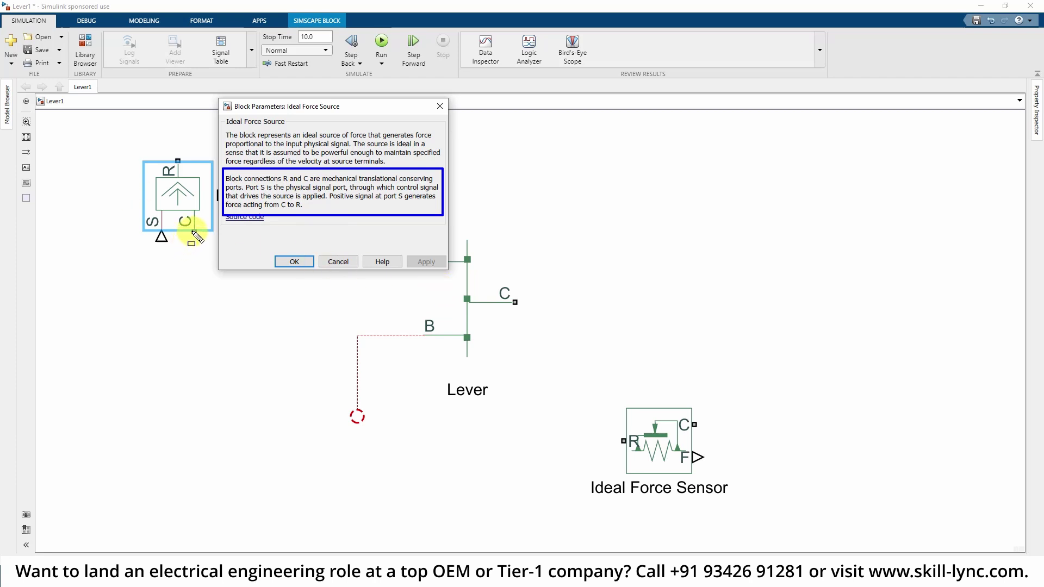
{"action": "left_click", "coordinate": [338, 262]}
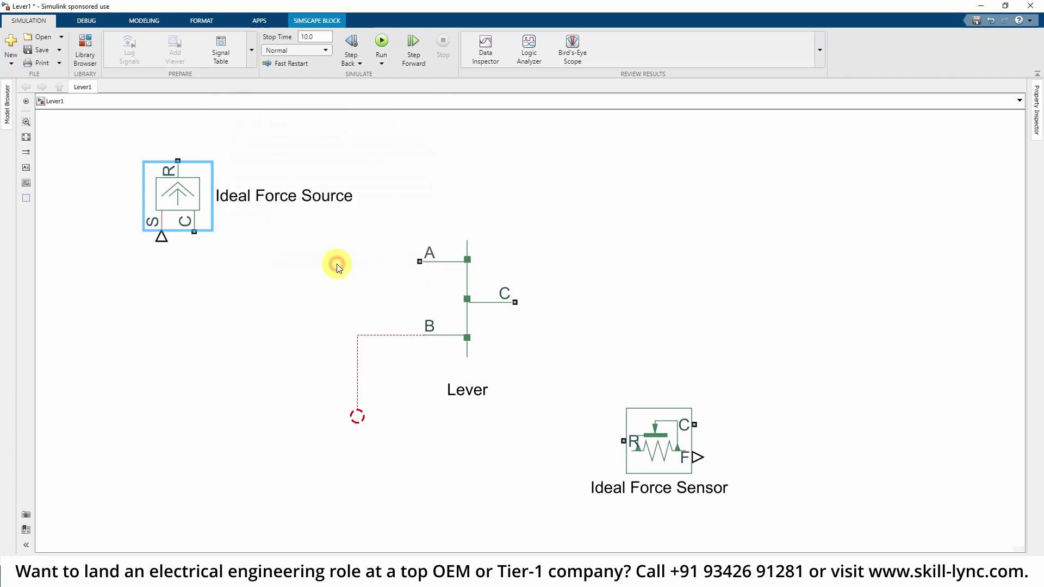
Connect port R of the Ideal Force Source to port A of the Lever and shift the source block slightly down
{"action": "left_click", "coordinate": [180, 202]}
{"action": "mouse_move", "coordinate": [178, 161]}
{"action": "left_mouse_down"}
{"action": "mouse_move", "coordinate": [397, 210]}
{"action": "mouse_move", "coordinate": [417, 259]}
{"action": "left_mouse_up"}
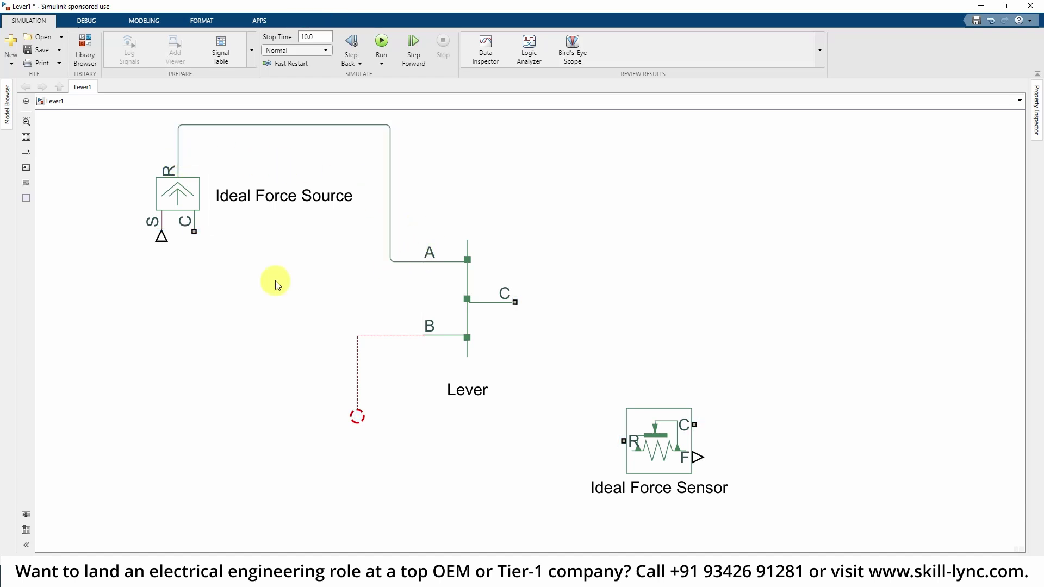
{"action": "left_click", "coordinate": [177, 192]}
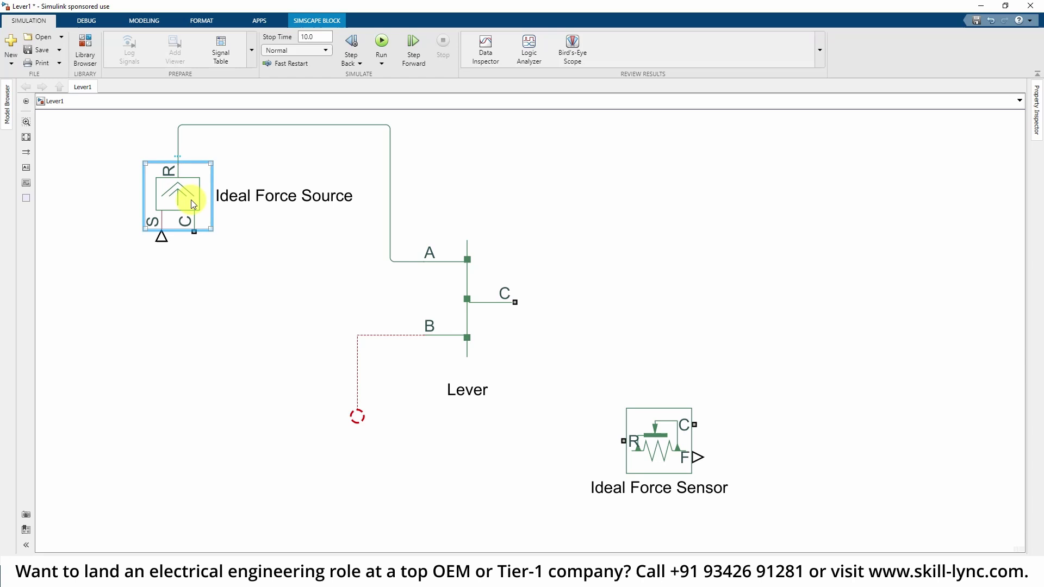
{"action": "left_click_drag", "start_coordinate": [194, 200], "coordinate": [193, 224]}
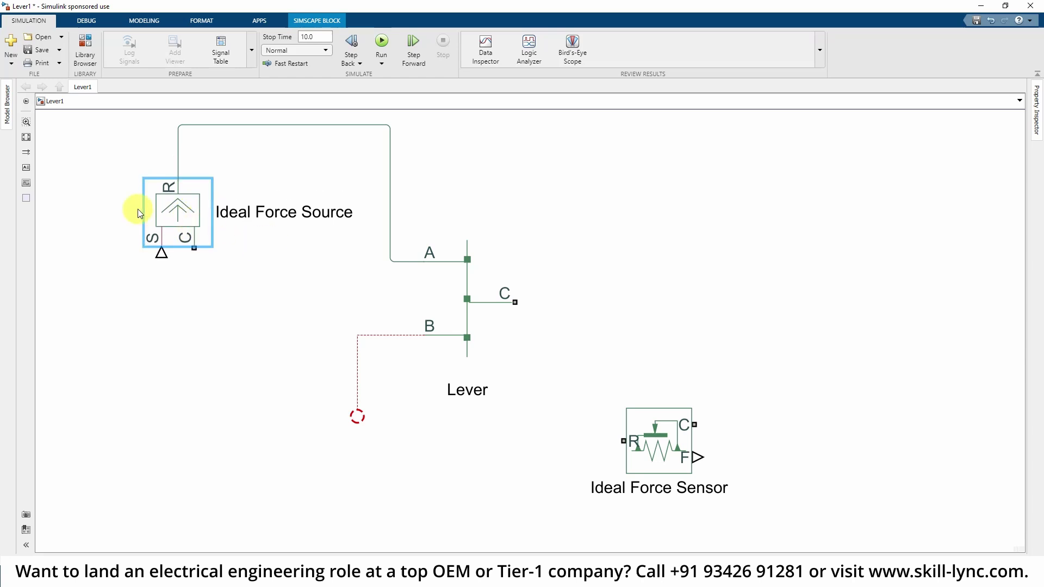
Rotate the Ideal Force Source clockwise so port R faces the Lever, and move the block closer to it
{"action": "left_click", "coordinate": [178, 205]}
{"action": "right_click", "coordinate": [177, 206]}
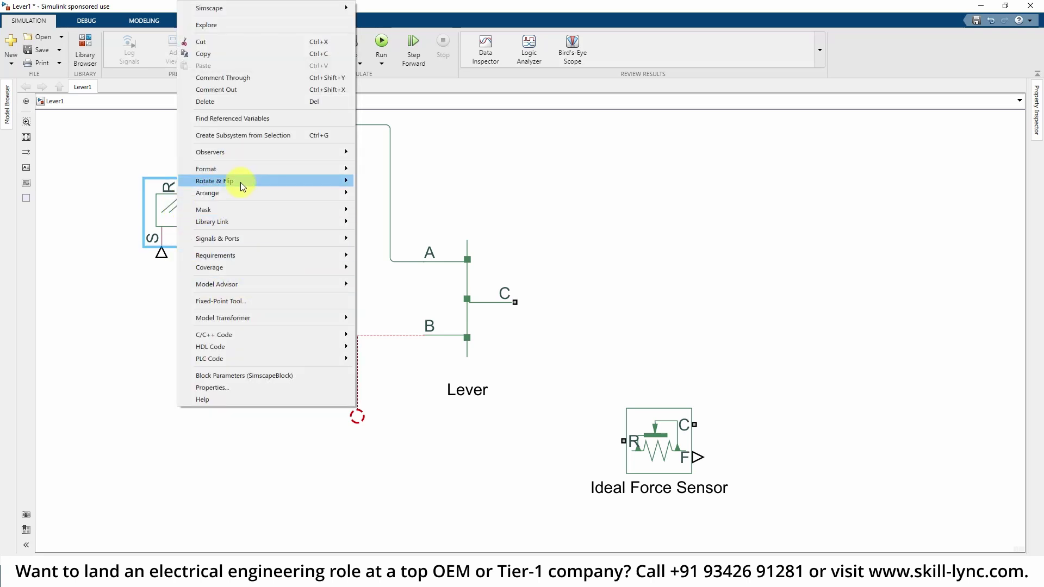
{"action": "mouse_move", "coordinate": [240, 181]}
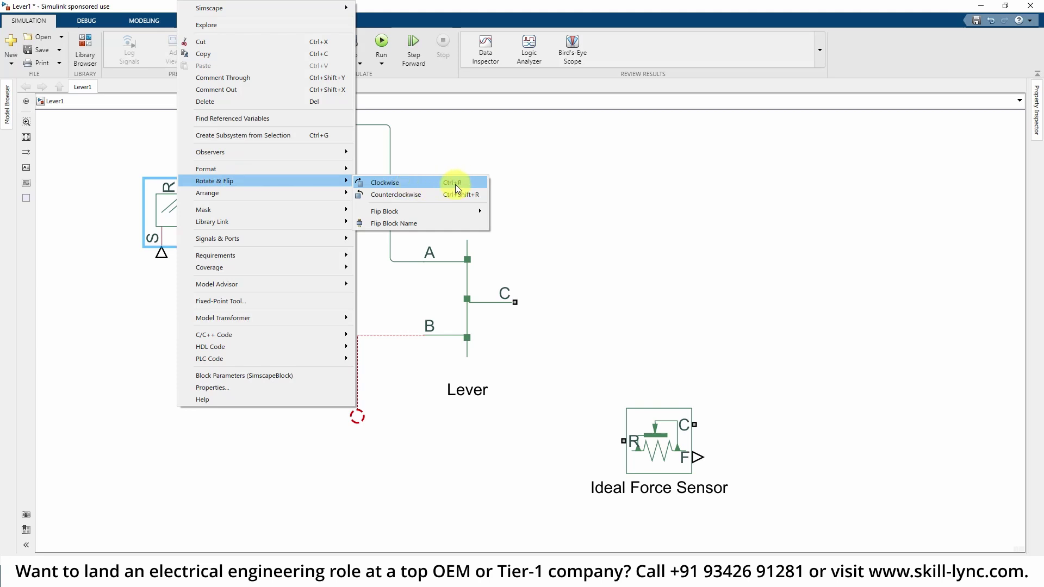
{"action": "mouse_move", "coordinate": [163, 162]}
{"action": "left_mouse_down"}
{"action": "mouse_move", "coordinate": [233, 195]}
{"action": "mouse_move", "coordinate": [473, 217]}
{"action": "mouse_move", "coordinate": [513, 239]}
{"action": "left_mouse_up"}
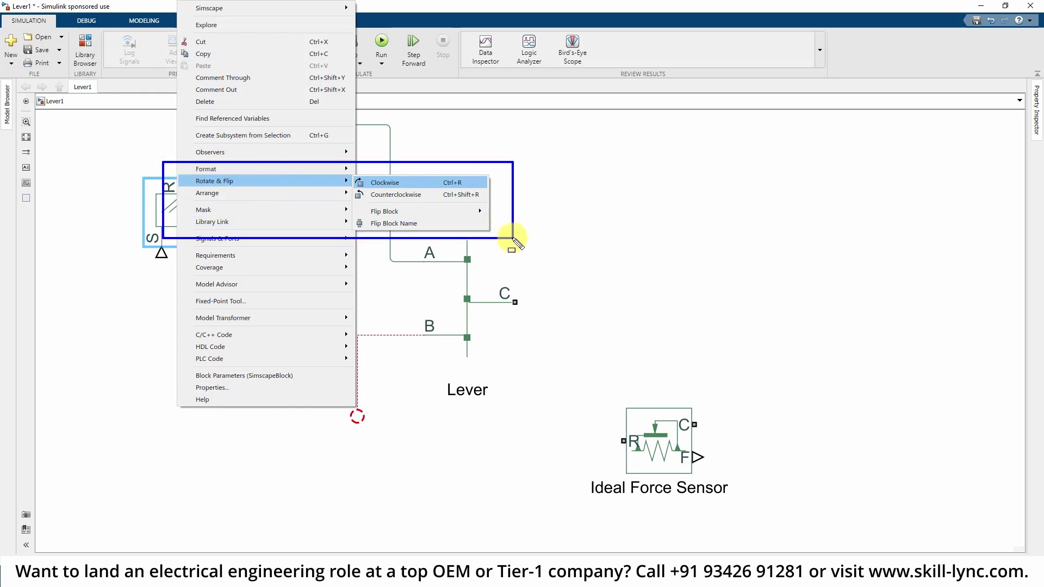
{"action": "key", "text": "Escape"}
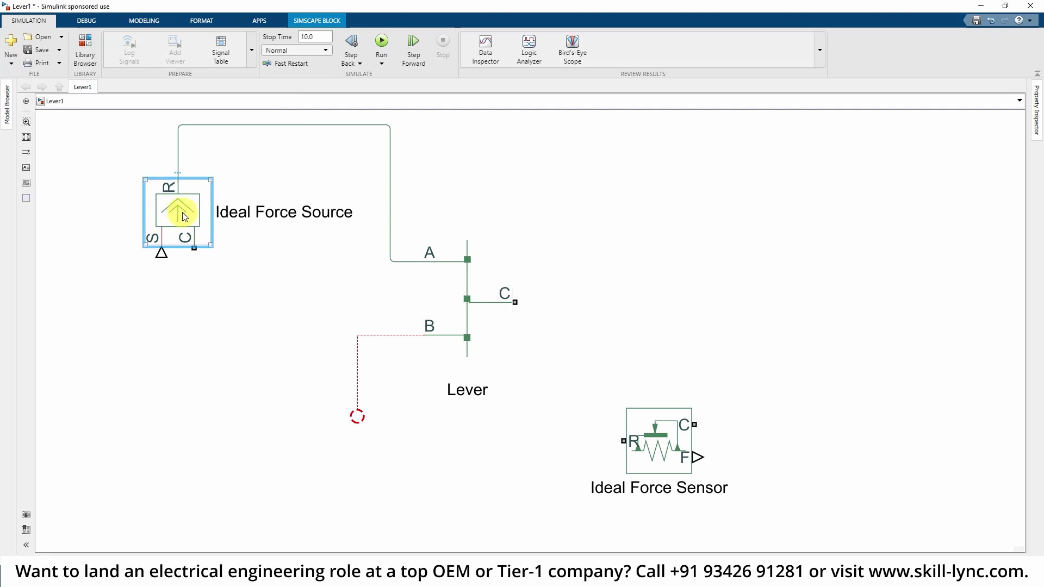
{"action": "key", "text": "ctrl+r"}
{"action": "left_click_drag", "start_coordinate": [182, 212], "coordinate": [263, 223]}
{"action": "left_click", "coordinate": [382, 165]}
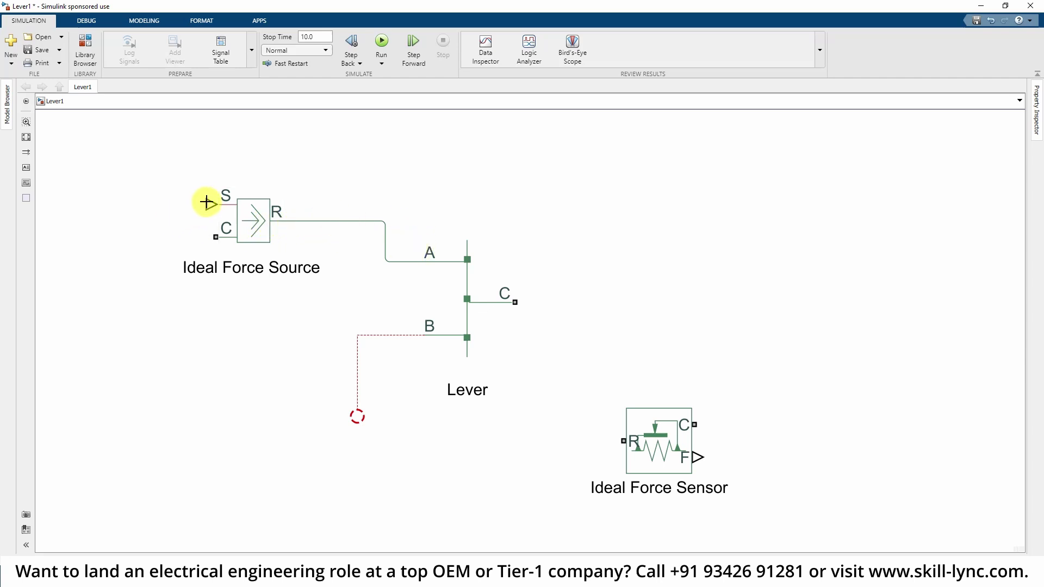
Draw an open-ended line up from port S of the Ideal Force Source and move the Ideal Force Sensor below that source
{"action": "mouse_move", "coordinate": [209, 203]}
{"action": "left_mouse_down"}
{"action": "mouse_move", "coordinate": [167, 187]}
{"action": "mouse_move", "coordinate": [153, 159]}
{"action": "left_mouse_up"}
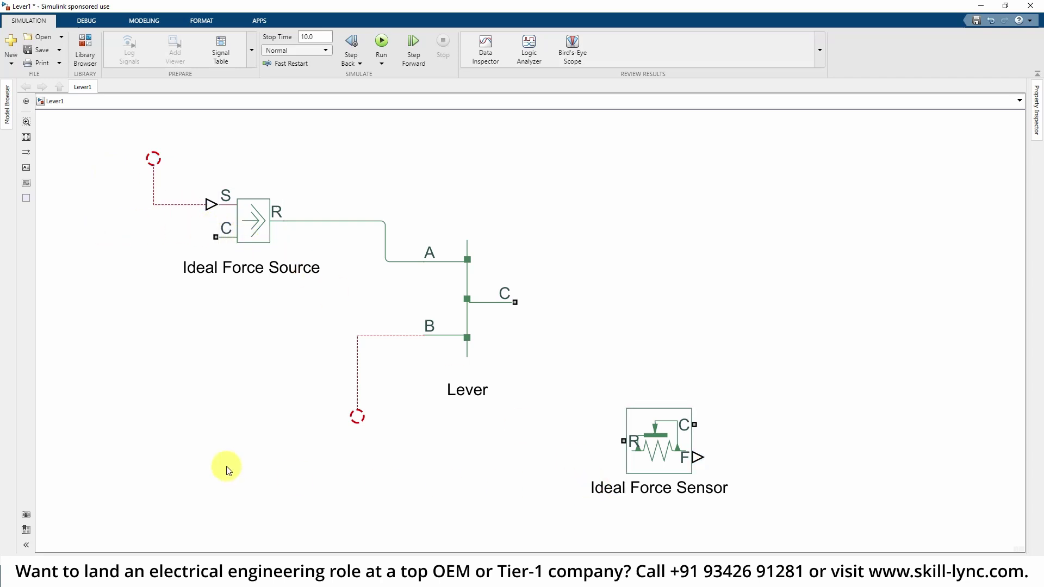
{"action": "left_click", "coordinate": [647, 435]}
{"action": "left_click_drag", "start_coordinate": [648, 429], "coordinate": [196, 437]}
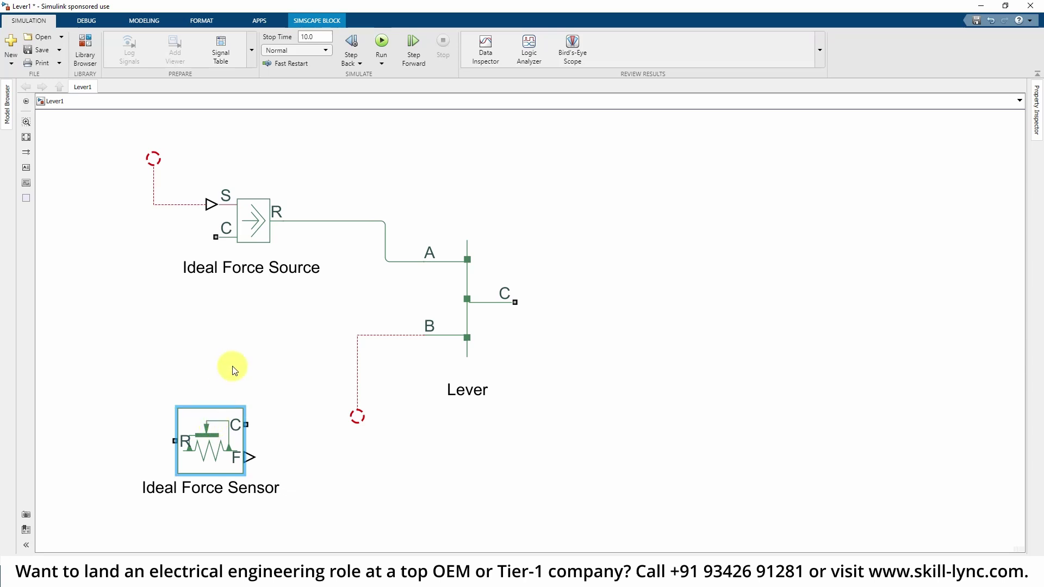
{"action": "left_click", "coordinate": [376, 495]}
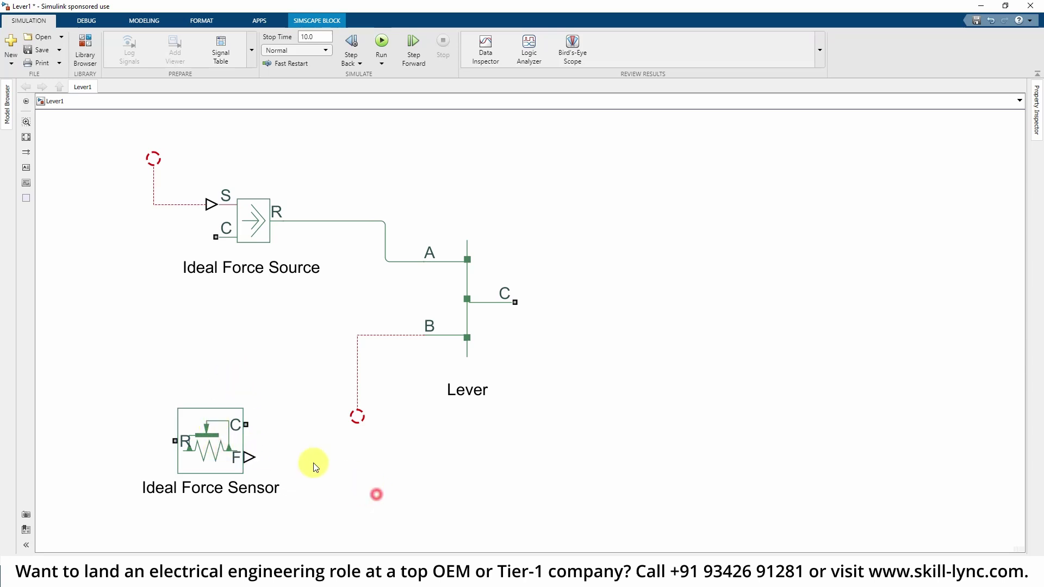
Open the Ideal Force Sensor block's description, read how its ports R, C and F work, and close it without changes
{"action": "double_click", "coordinate": [220, 442]}
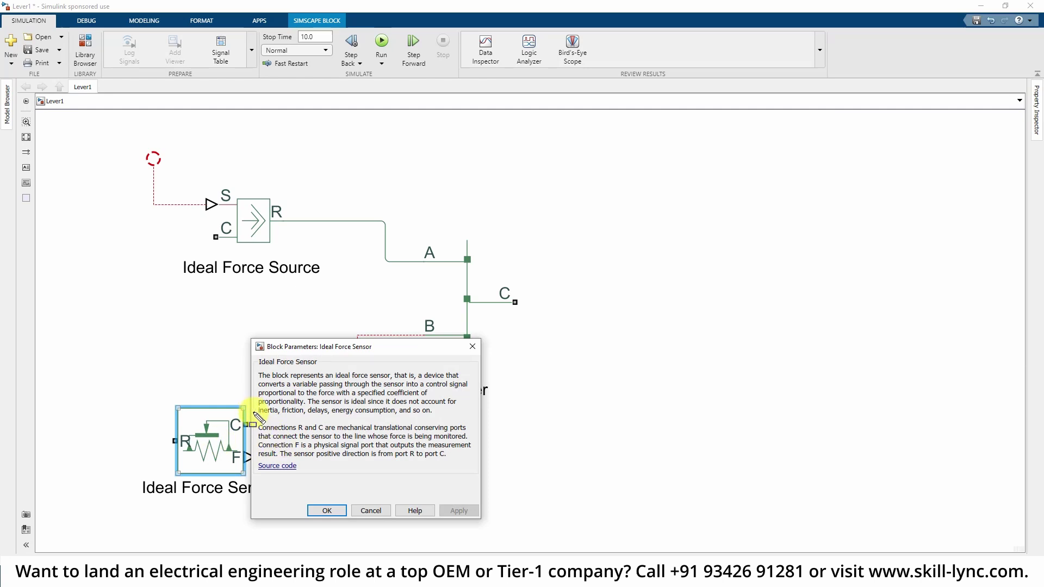
{"action": "left_click_drag", "start_coordinate": [256, 414], "coordinate": [478, 467]}
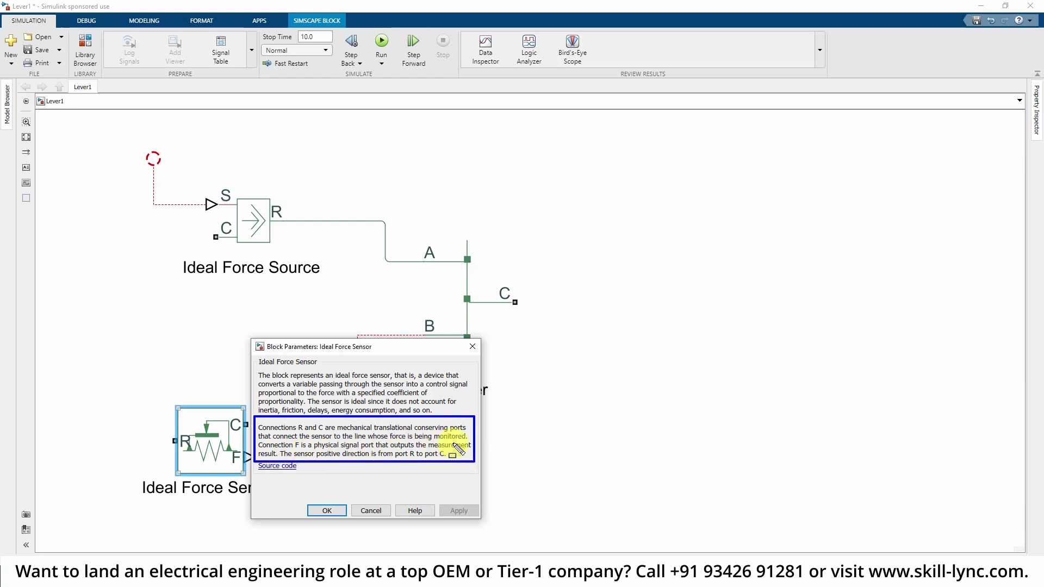
{"action": "left_click", "coordinate": [373, 512]}
Connect sensor port R to Lever port B with the sensor below the Lever, and draw open-ended lines from sensor ports C and F and Lever port C
{"action": "mouse_move", "coordinate": [220, 441]}
{"action": "left_mouse_down"}
{"action": "mouse_move", "coordinate": [281, 403]}
{"action": "mouse_move", "coordinate": [217, 406]}
{"action": "mouse_move", "coordinate": [208, 426]}
{"action": "mouse_move", "coordinate": [313, 471]}
{"action": "mouse_move", "coordinate": [387, 481]}
{"action": "mouse_move", "coordinate": [456, 459]}
{"action": "mouse_move", "coordinate": [361, 459]}
{"action": "mouse_move", "coordinate": [356, 419]}
{"action": "left_mouse_up"}
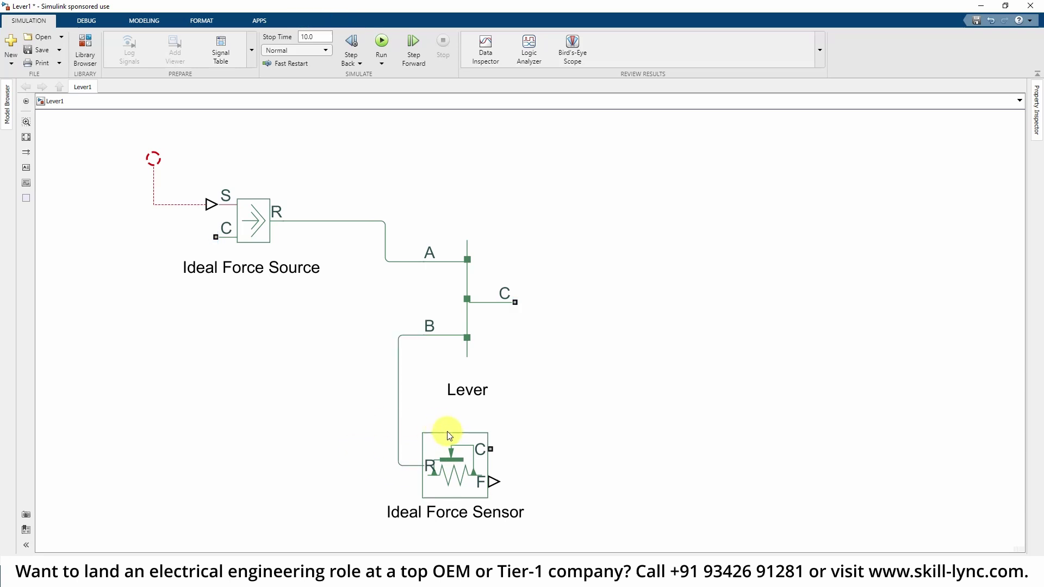
{"action": "left_click_drag", "start_coordinate": [491, 449], "coordinate": [611, 385]}
{"action": "left_click_drag", "start_coordinate": [496, 481], "coordinate": [652, 505]}
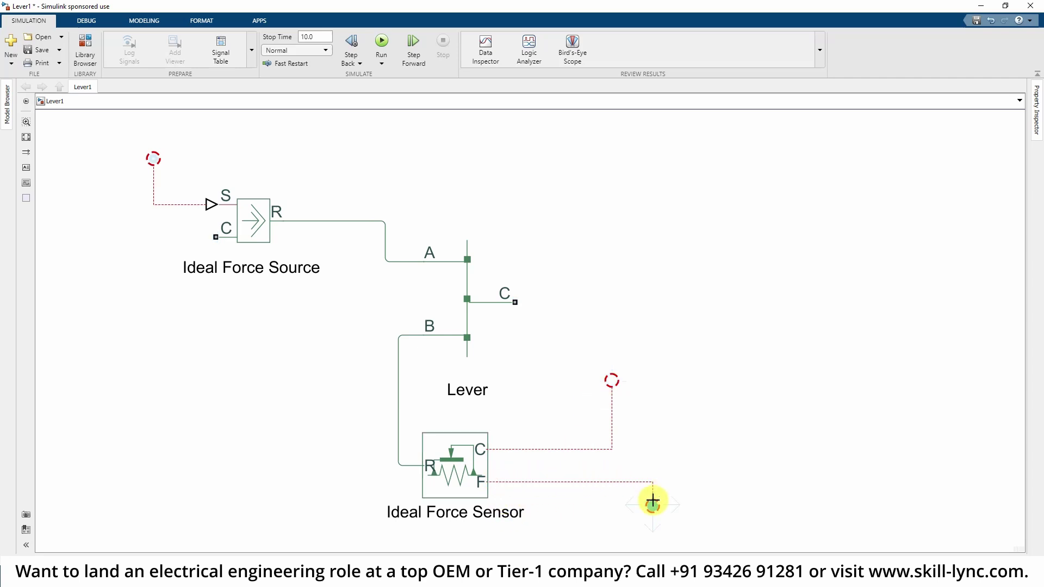
{"action": "left_click", "coordinate": [720, 428]}
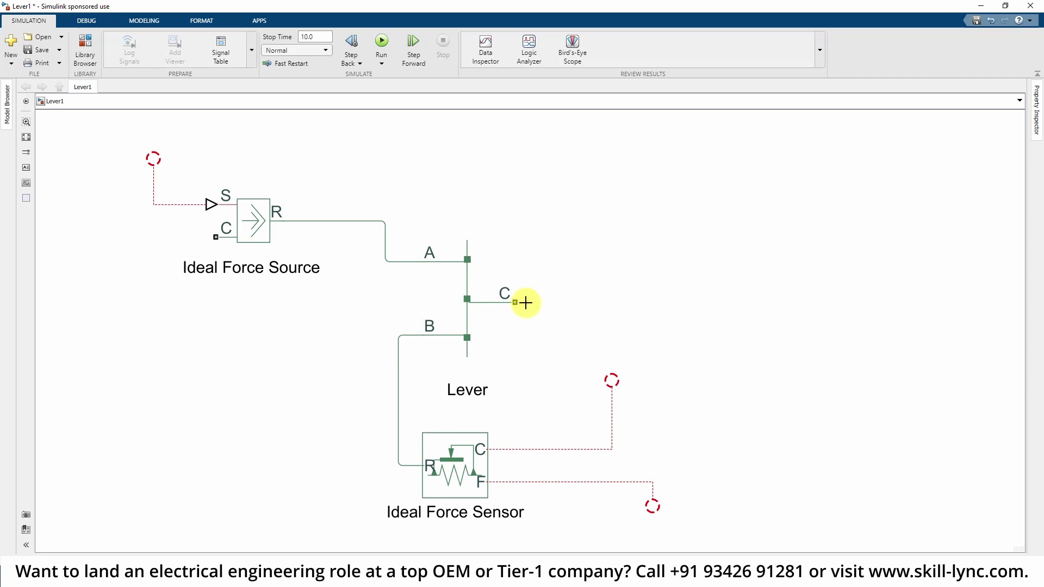
{"action": "left_click_drag", "start_coordinate": [517, 301], "coordinate": [596, 281]}
Start a block search in the empty canvas area above Lever port C for "reference" and look through the suggested blocks
{"action": "double_click", "coordinate": [686, 190]}
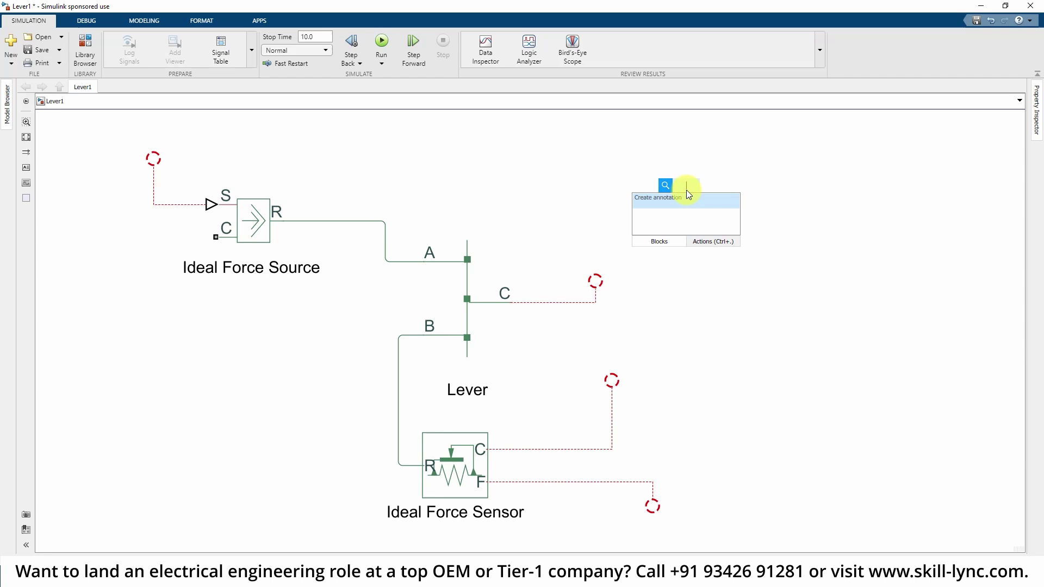
{"action": "type", "text": "re"}
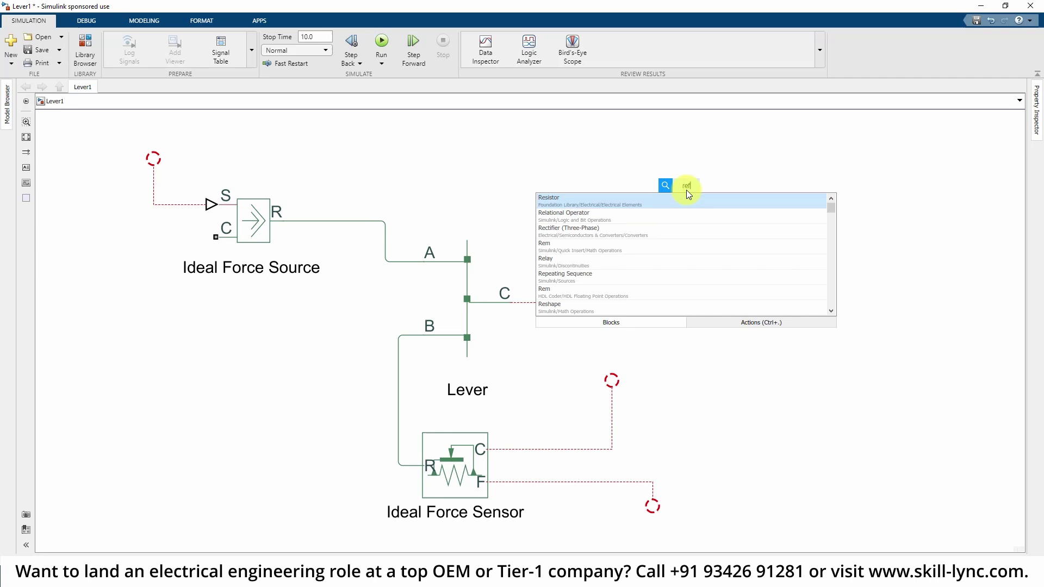
{"action": "type", "text": "ference"}
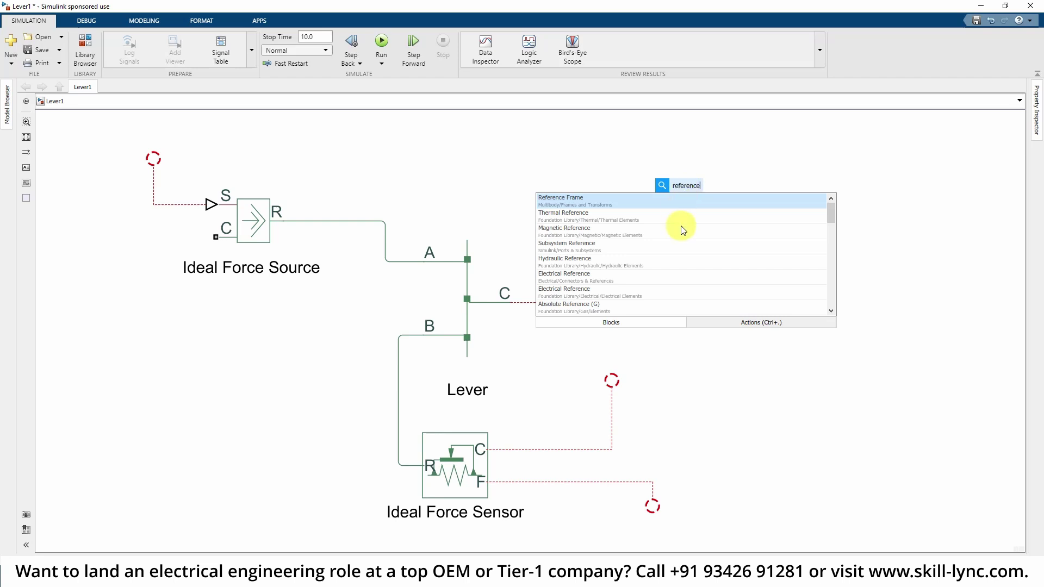
{"action": "scroll", "coordinate": [683, 226], "scroll_direction": "down", "scroll_amount": 10}
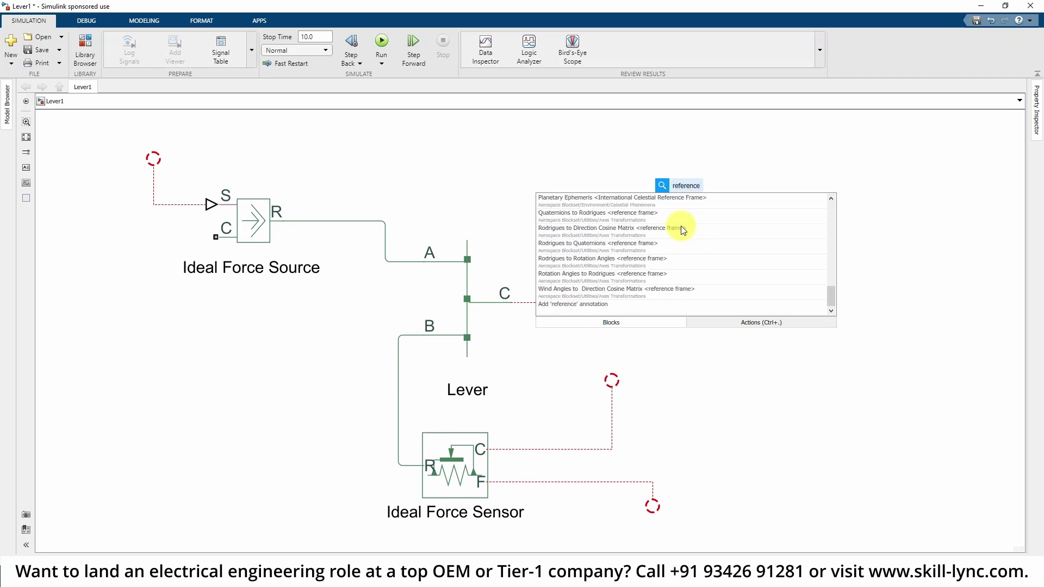
{"action": "scroll", "coordinate": [674, 240], "scroll_direction": "up", "scroll_amount": 10}
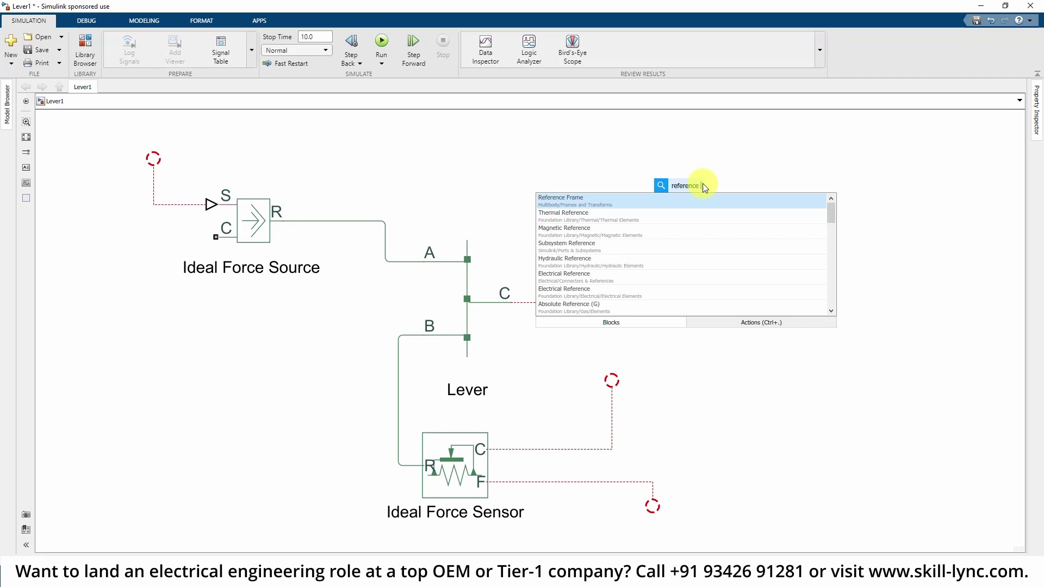
{"action": "type", "text": "rota"}
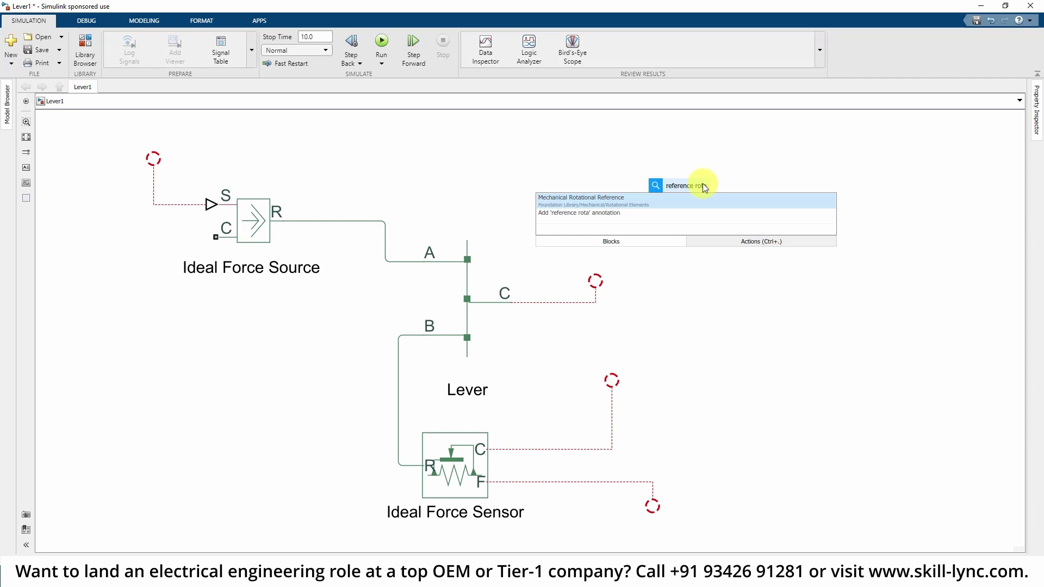
{"action": "key", "text": "BackSpace"}
{"action": "key", "text": "BackSpace"}
{"action": "key", "text": "BackSpace"}
{"action": "key", "text": "BackSpace"}
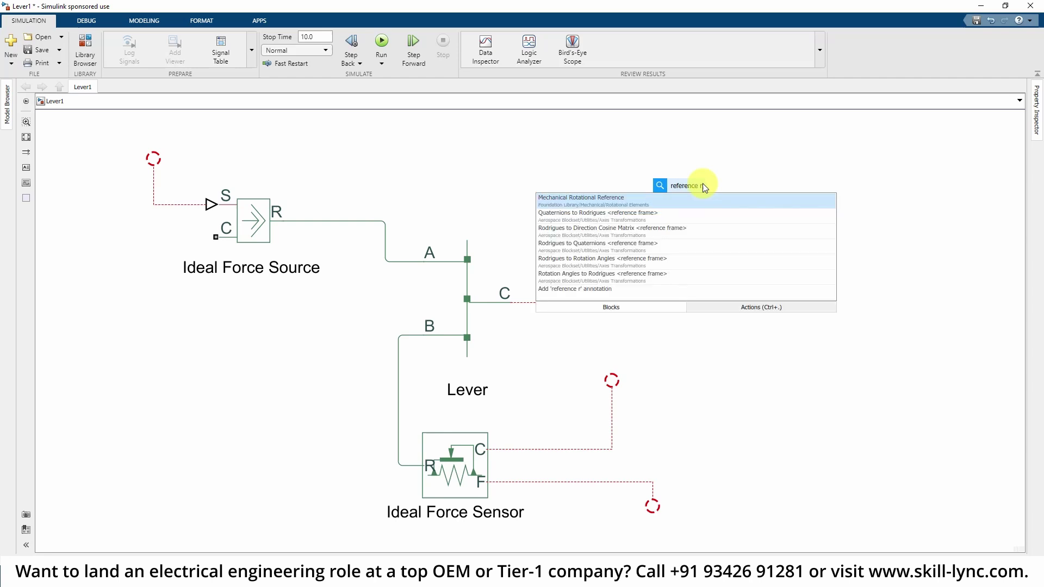
{"action": "type", "text": "l"}
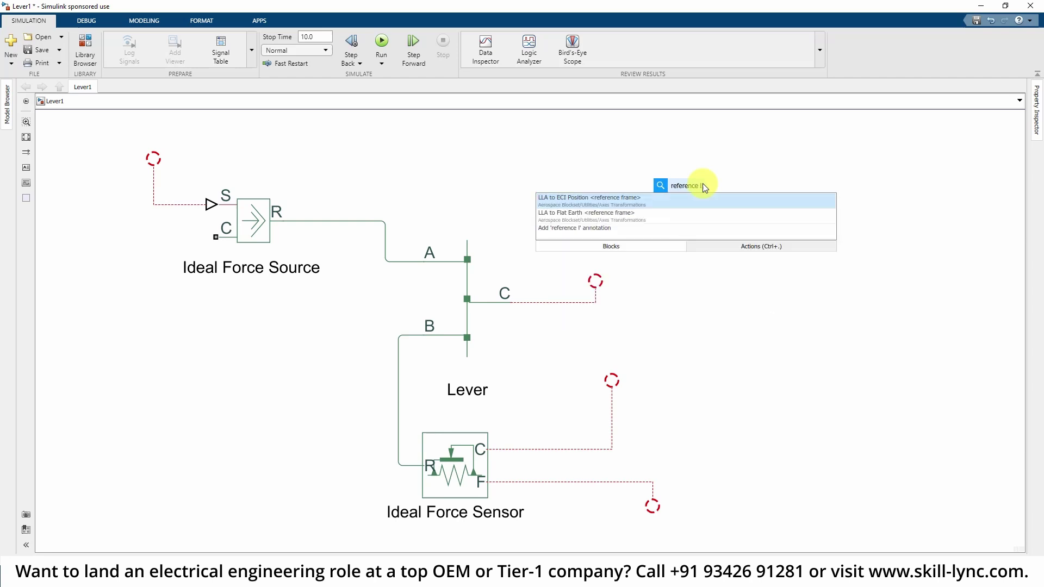
{"action": "type", "text": "i"}
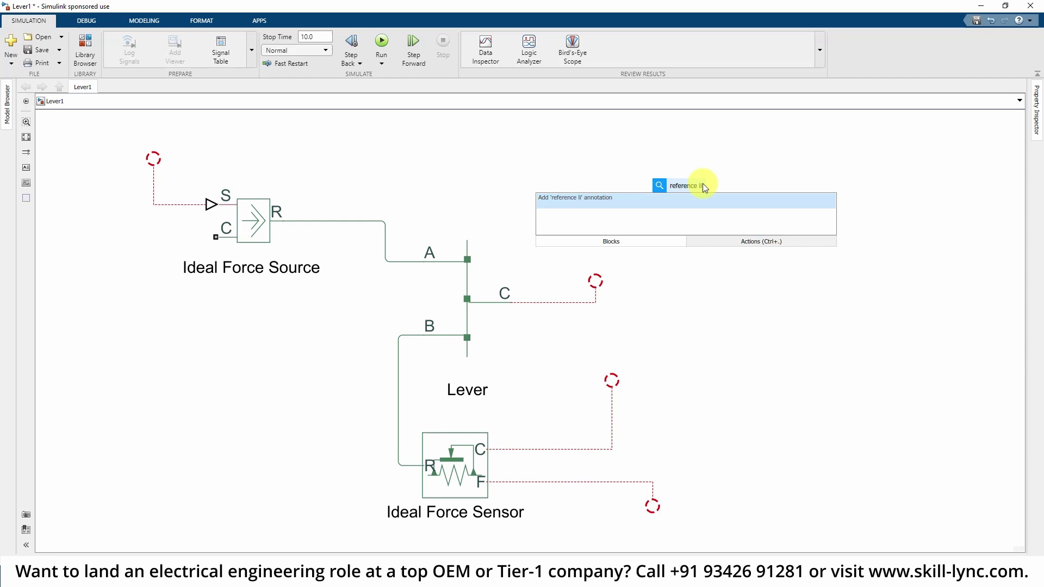
{"action": "key", "text": "BackSpace"}
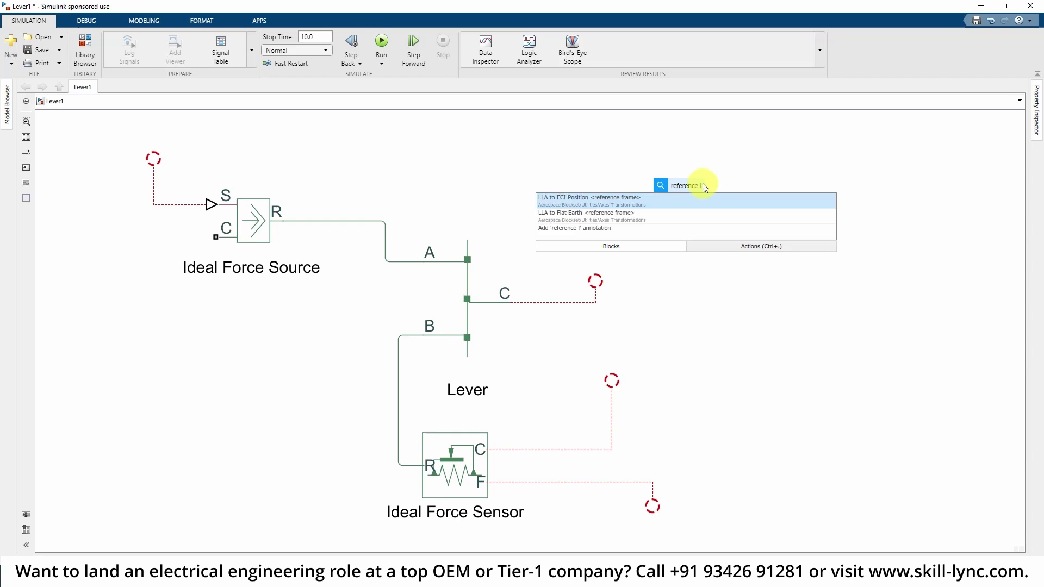
{"action": "type", "text": "inear"}
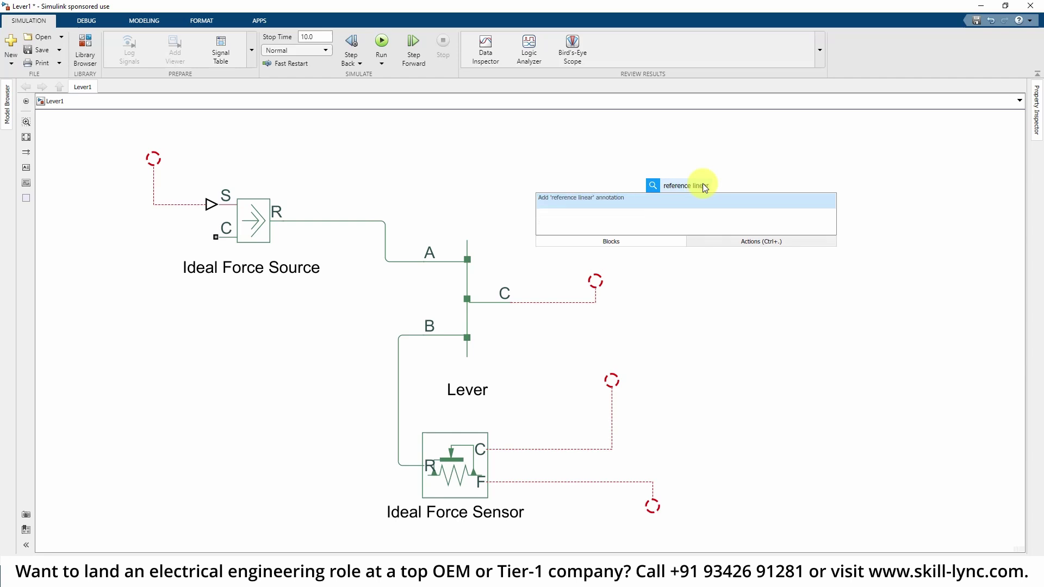
{"action": "key", "text": "BackSpace"}
{"action": "key", "text": "BackSpace"}
{"action": "key", "text": "BackSpace"}
{"action": "key", "text": "BackSpace"}
{"action": "key", "text": "BackSpace"}
{"action": "key", "text": "BackSpace"}
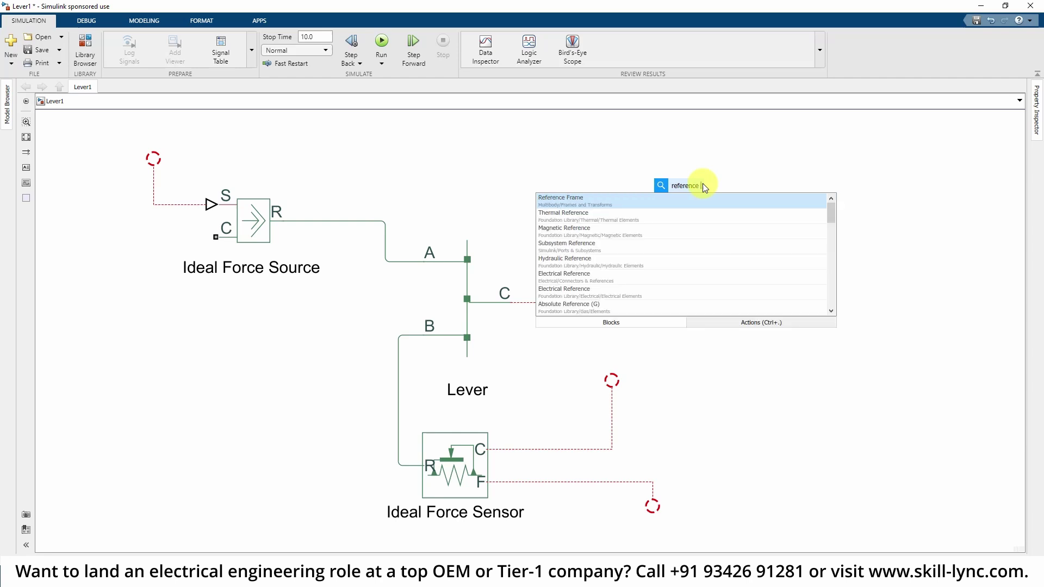
Narrow the block search to "reference trans", add the Mechanical Translational Reference block and place it to the right of the Lever
{"action": "type", "text": "trans"}
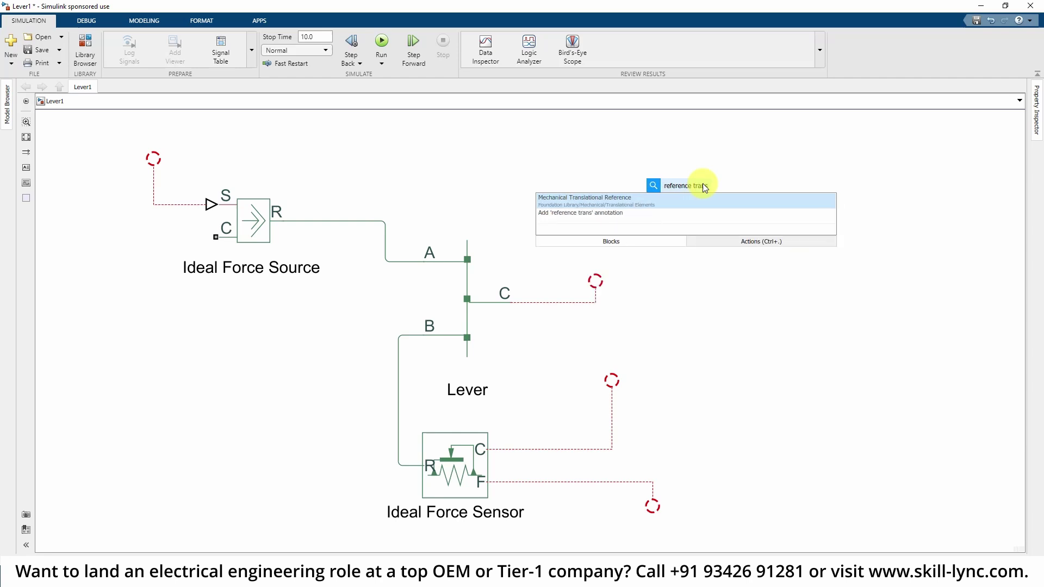
{"action": "left_click", "coordinate": [625, 202]}
{"action": "left_click_drag", "start_coordinate": [688, 204], "coordinate": [781, 330]}
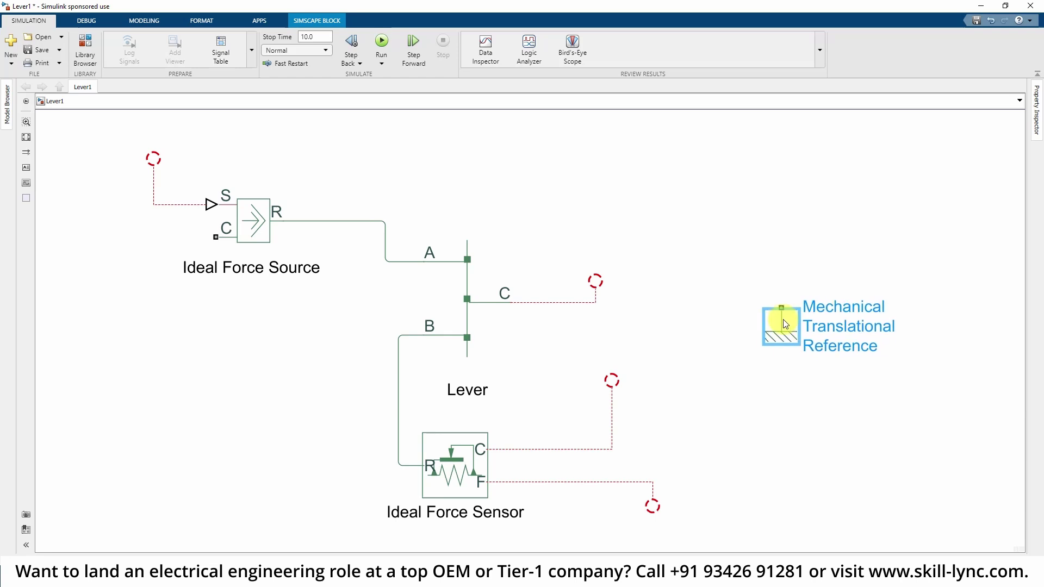
{"action": "left_click", "coordinate": [786, 388]}
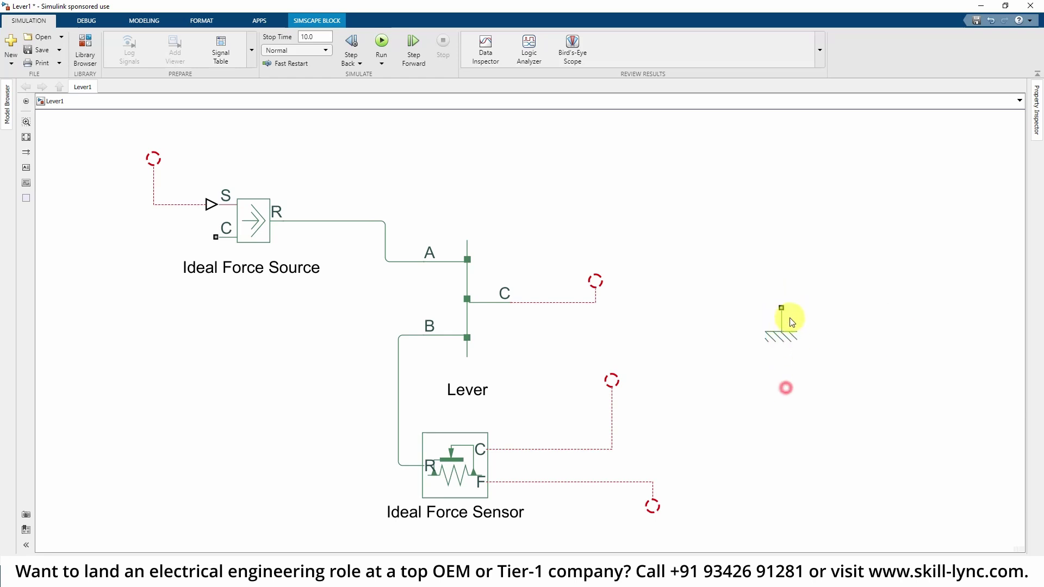
Show the Mechanical Translational Reference's block name and connect its port to the open-ended line from Lever port C
{"action": "left_click", "coordinate": [794, 302]}
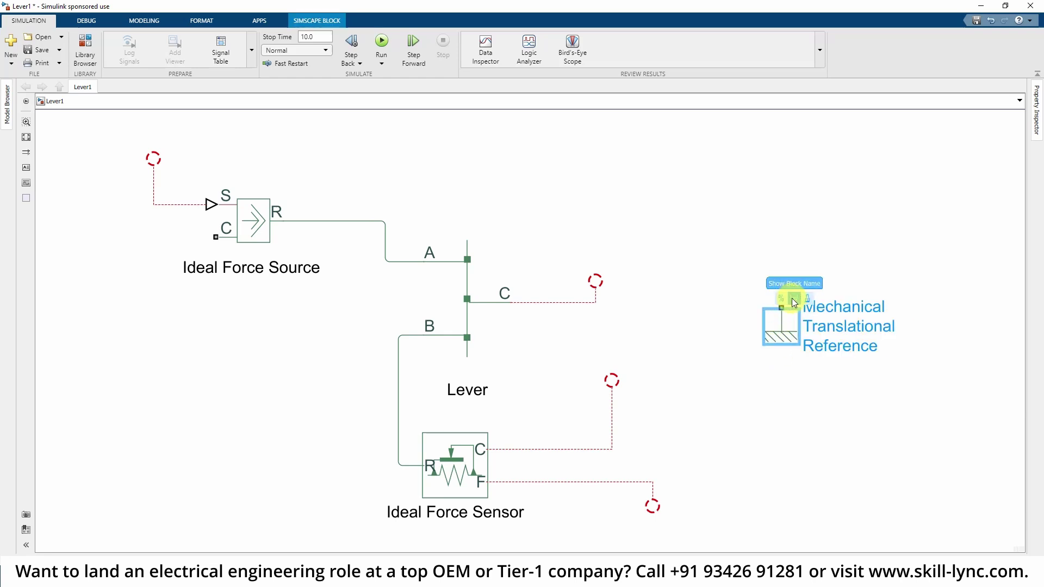
{"action": "left_click", "coordinate": [776, 311]}
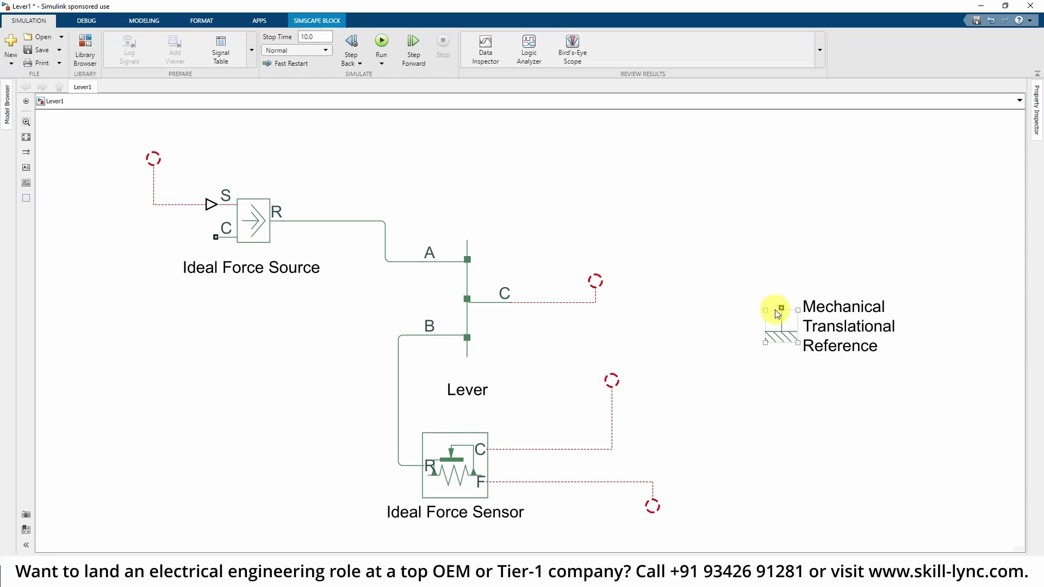
{"action": "left_click", "coordinate": [553, 259]}
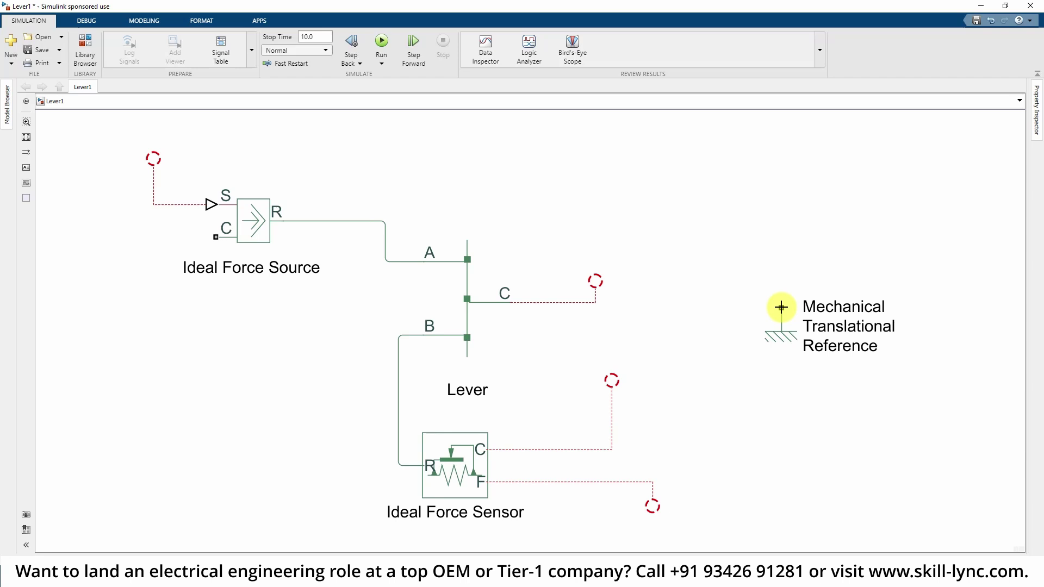
{"action": "left_click_drag", "start_coordinate": [781, 307], "coordinate": [599, 277]}
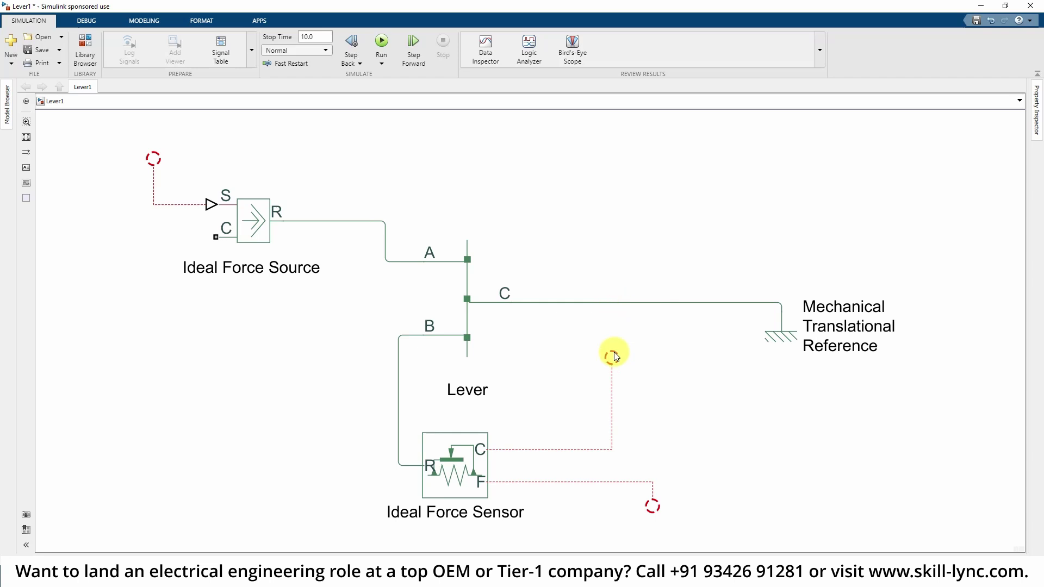
Join Ideal Force Sensor port C and Ideal Force Source port C to the line between Lever port C and the Mechanical Translational Reference
{"action": "left_click", "coordinate": [611, 358]}
{"action": "left_click_drag", "start_coordinate": [611, 357], "coordinate": [612, 302]}
{"action": "left_click", "coordinate": [658, 375]}
{"action": "left_click", "coordinate": [206, 236]}
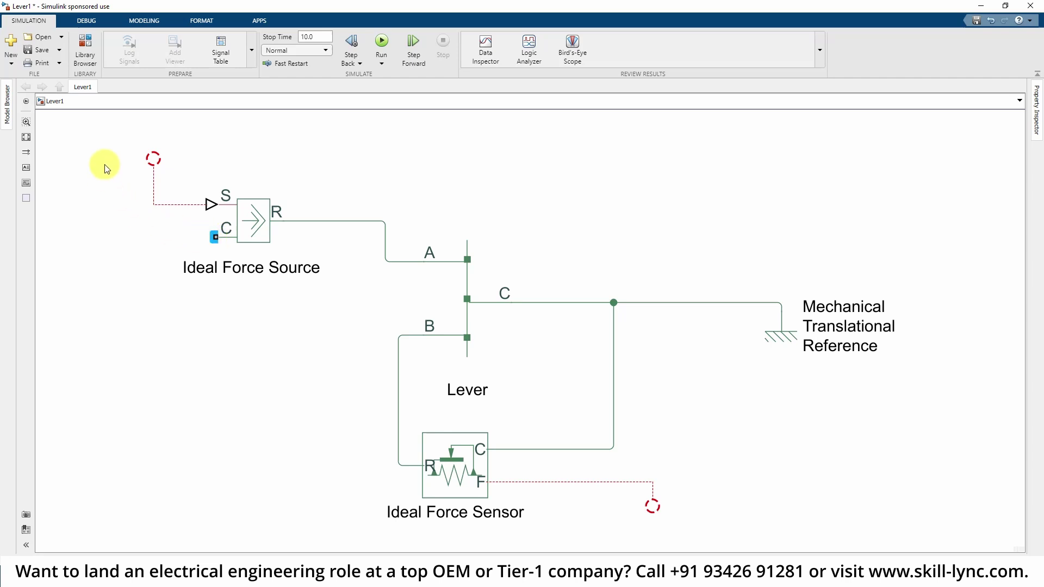
{"action": "left_click", "coordinate": [640, 299]}
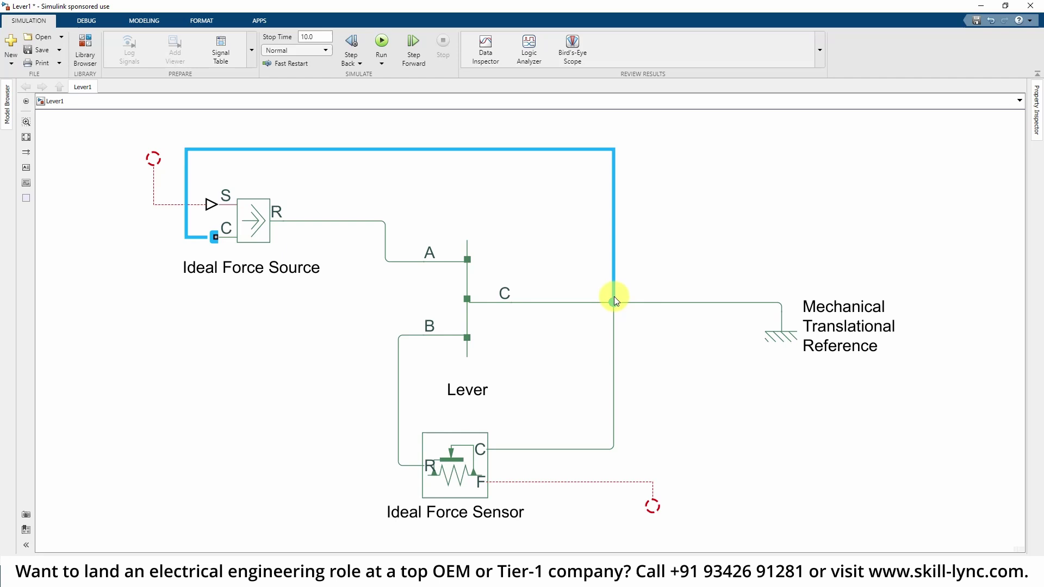
{"action": "left_click", "coordinate": [614, 298]}
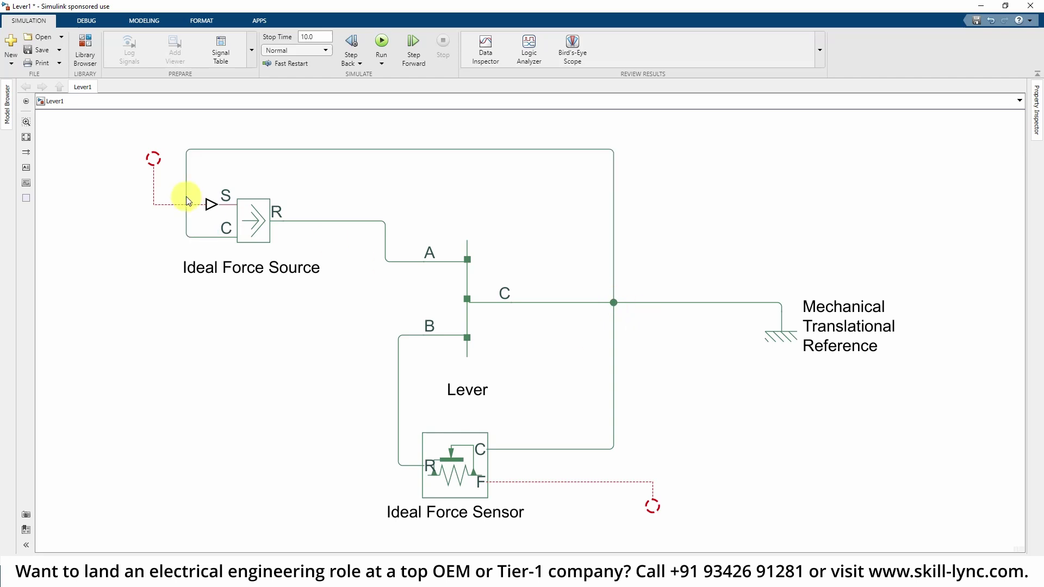
Try to branch the mechanical reference line to the open end of sensor port F's line, and delete that branch
{"action": "left_click", "coordinate": [653, 503]}
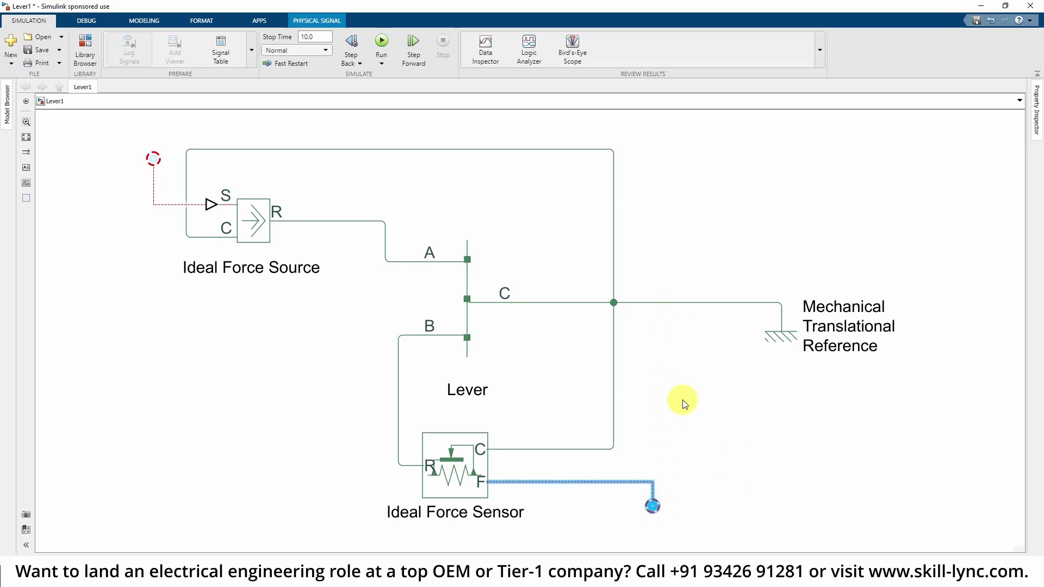
{"action": "left_click", "coordinate": [665, 337]}
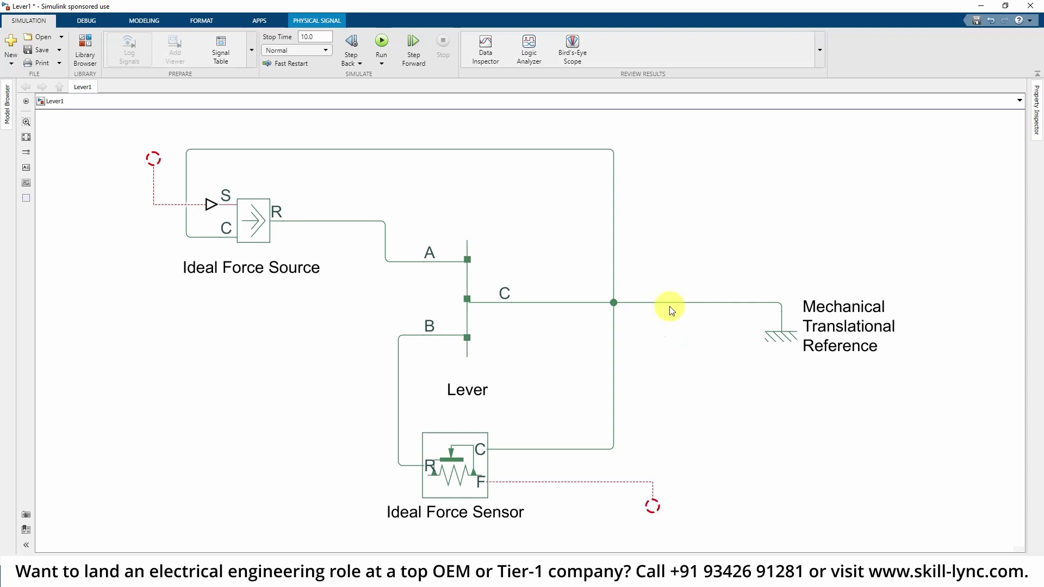
{"action": "left_click_drag", "start_coordinate": [669, 307], "coordinate": [655, 505]}
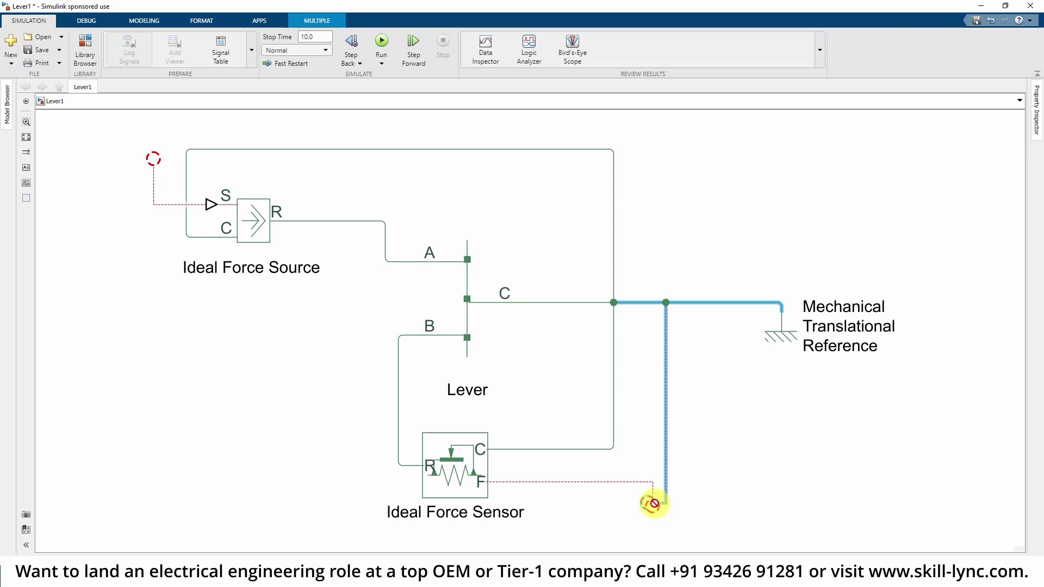
{"action": "left_click", "coordinate": [754, 482]}
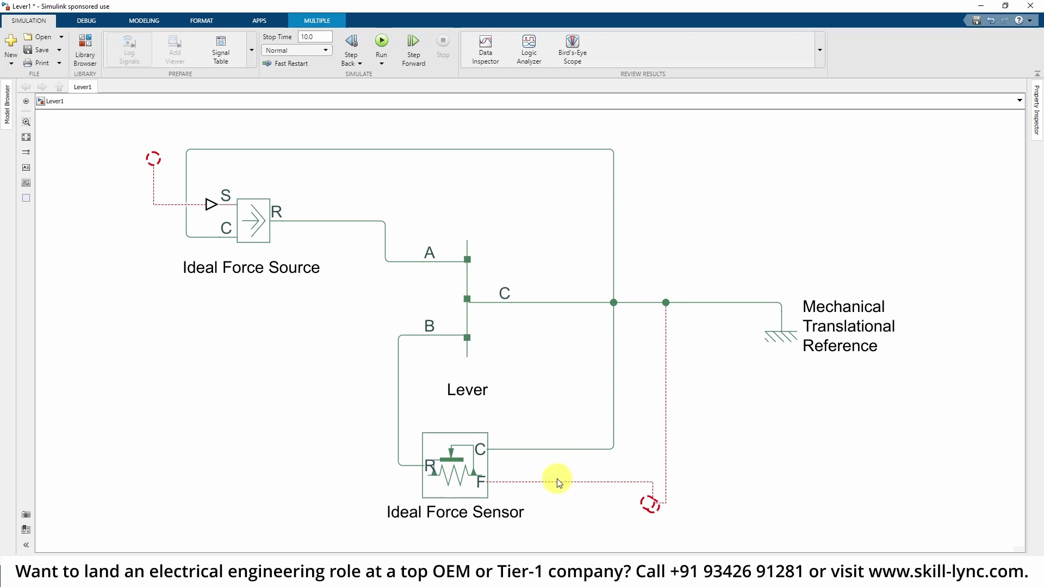
{"action": "left_click", "coordinate": [666, 447]}
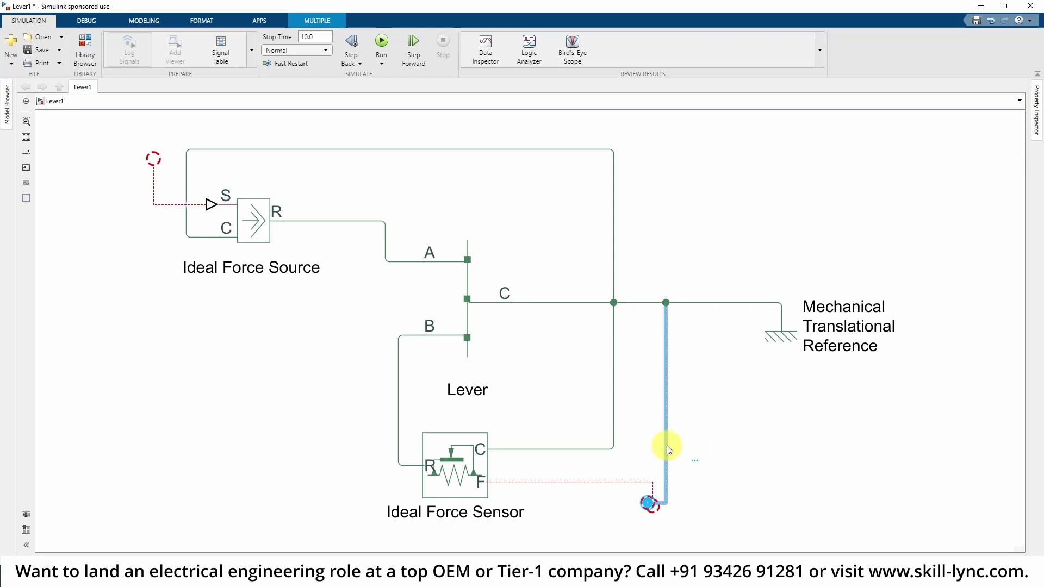
{"action": "key", "text": "Delete"}
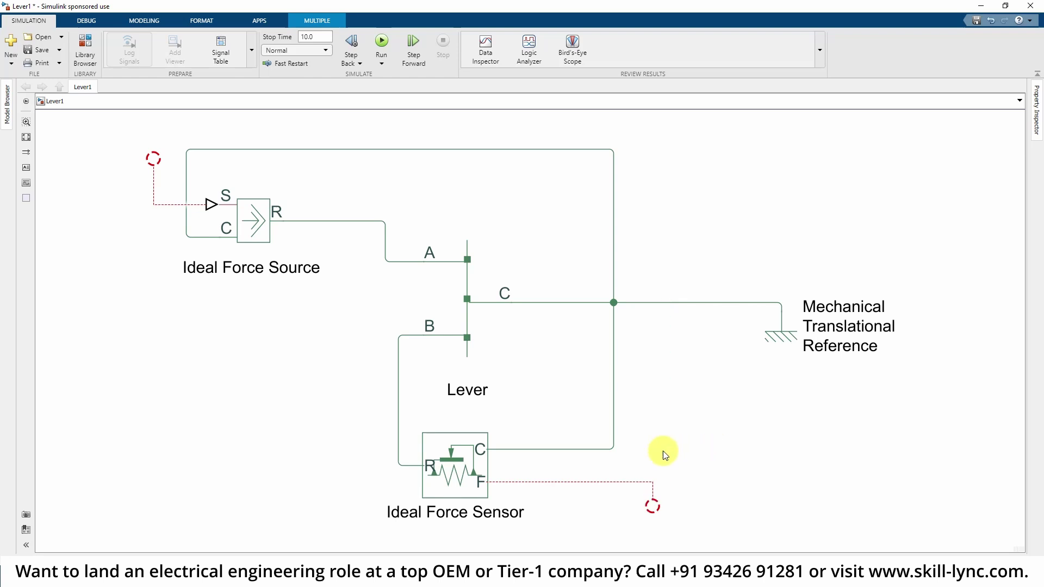
{"action": "left_click", "coordinate": [517, 482]}
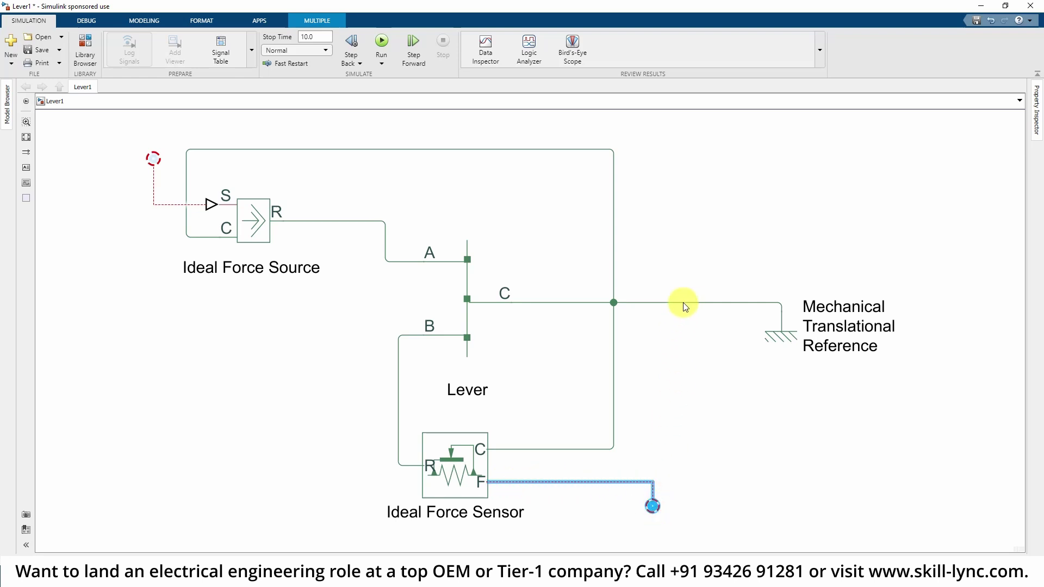
{"action": "left_click", "coordinate": [764, 472]}
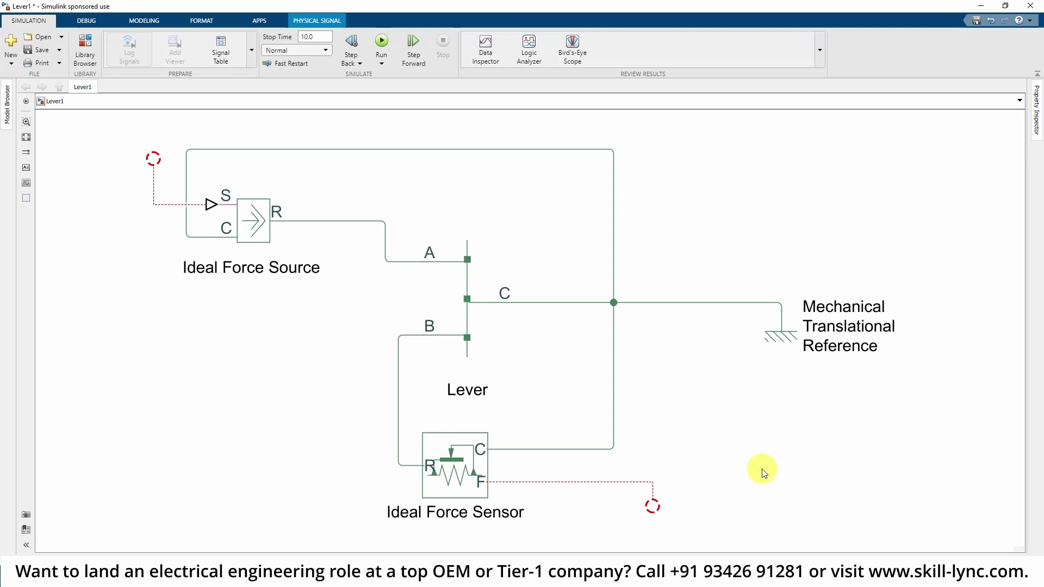
{"action": "left_click", "coordinate": [603, 482]}
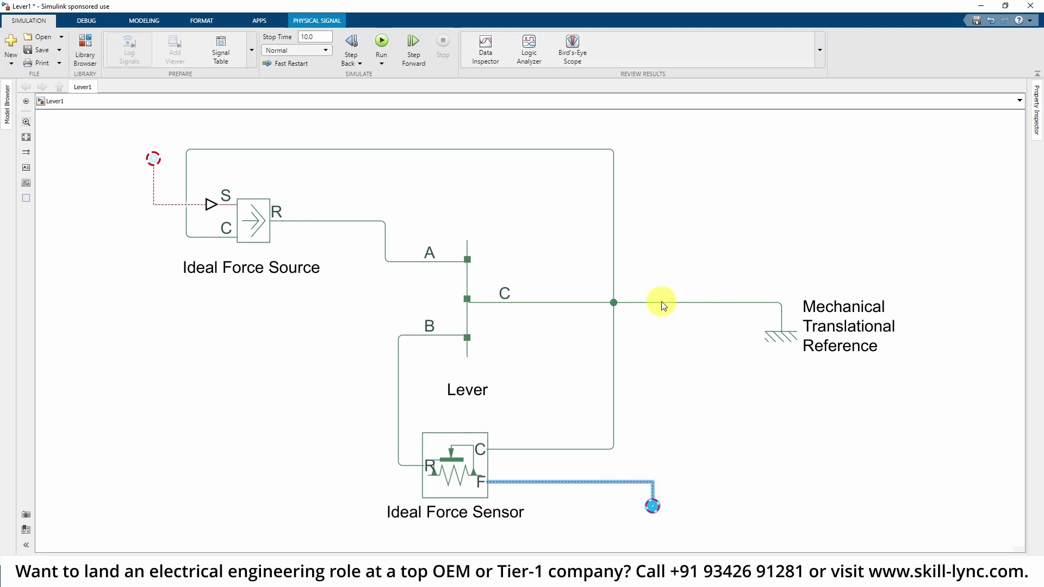
{"action": "left_click", "coordinate": [683, 362]}
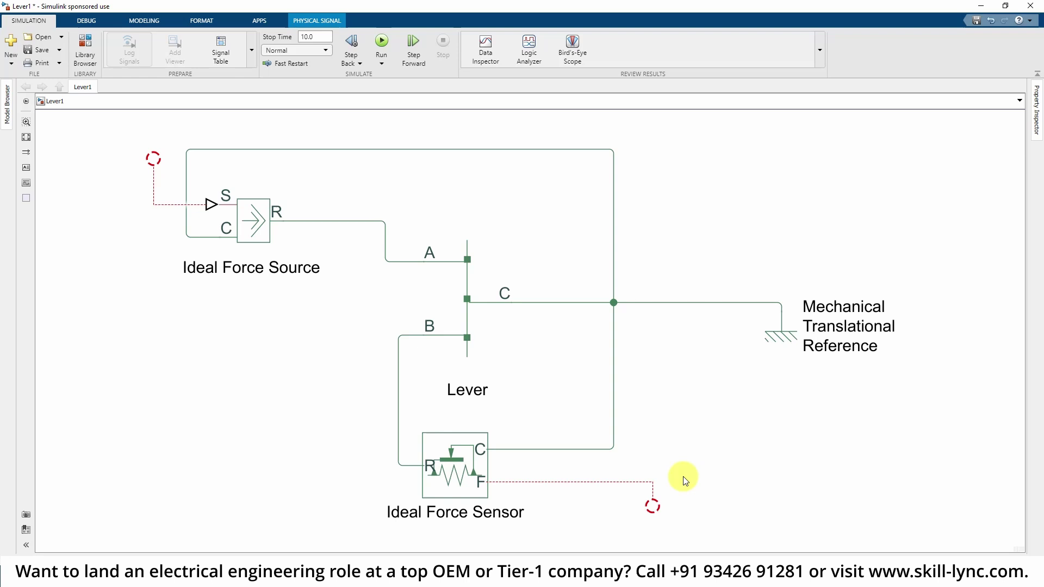
{"action": "left_click", "coordinate": [654, 503]}
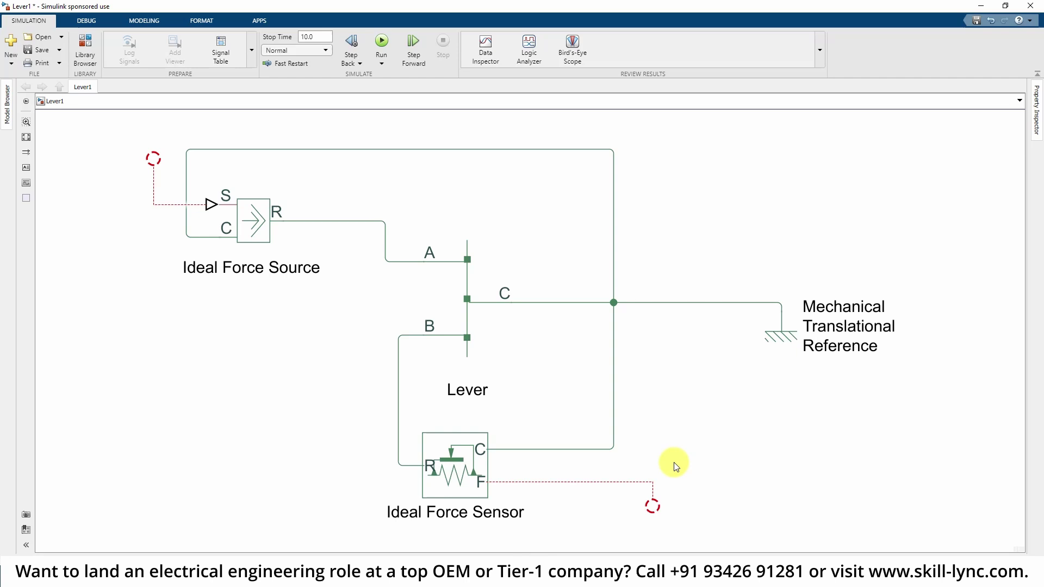
Add a Display block through a block search for "dis" and place it beside the open end of sensor port F's line
{"action": "double_click", "coordinate": [772, 428]}
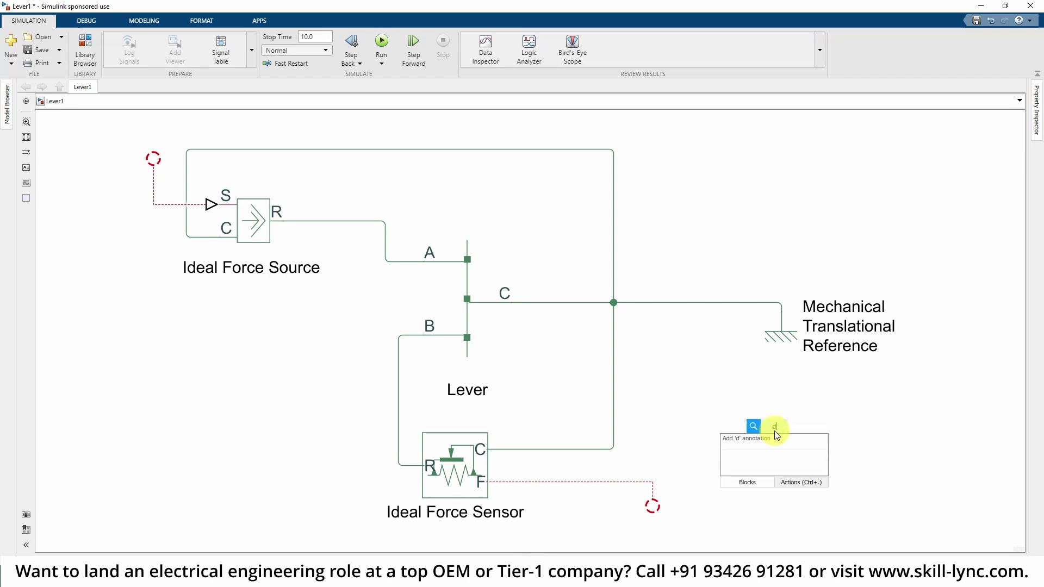
{"action": "type", "text": "dis"}
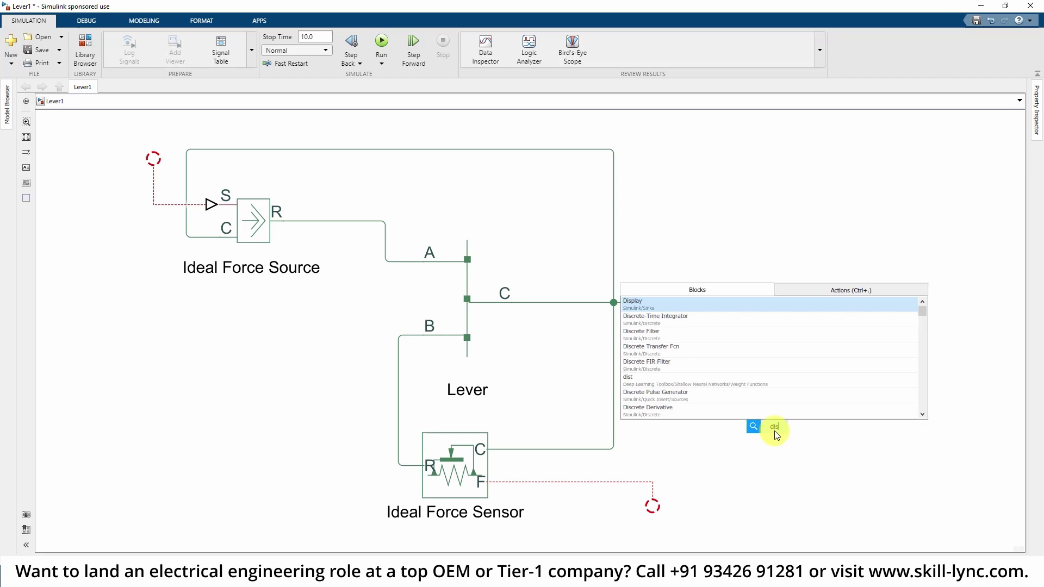
{"action": "key", "text": "Return"}
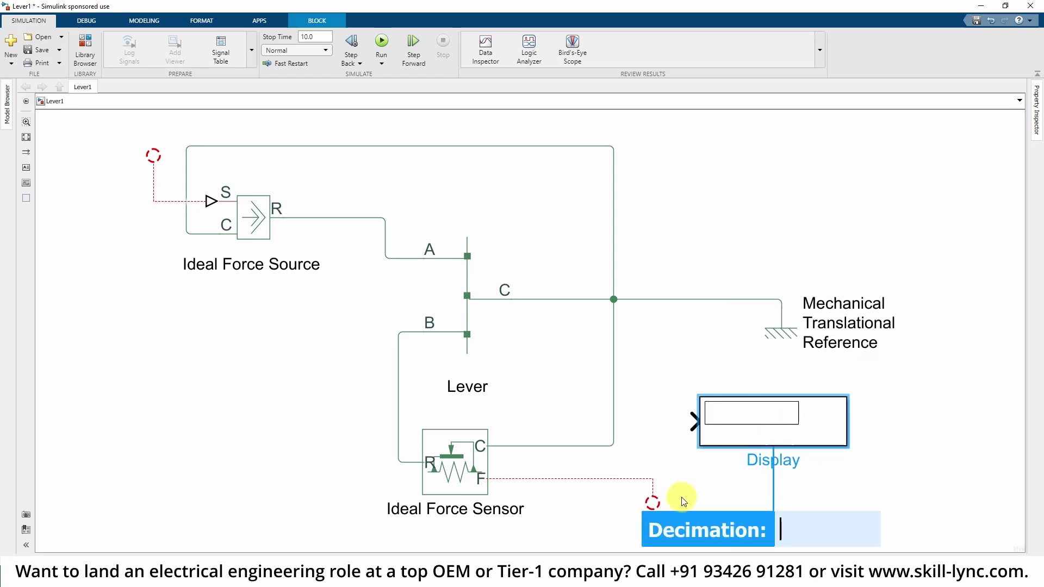
{"action": "left_click_drag", "start_coordinate": [821, 417], "coordinate": [897, 496]}
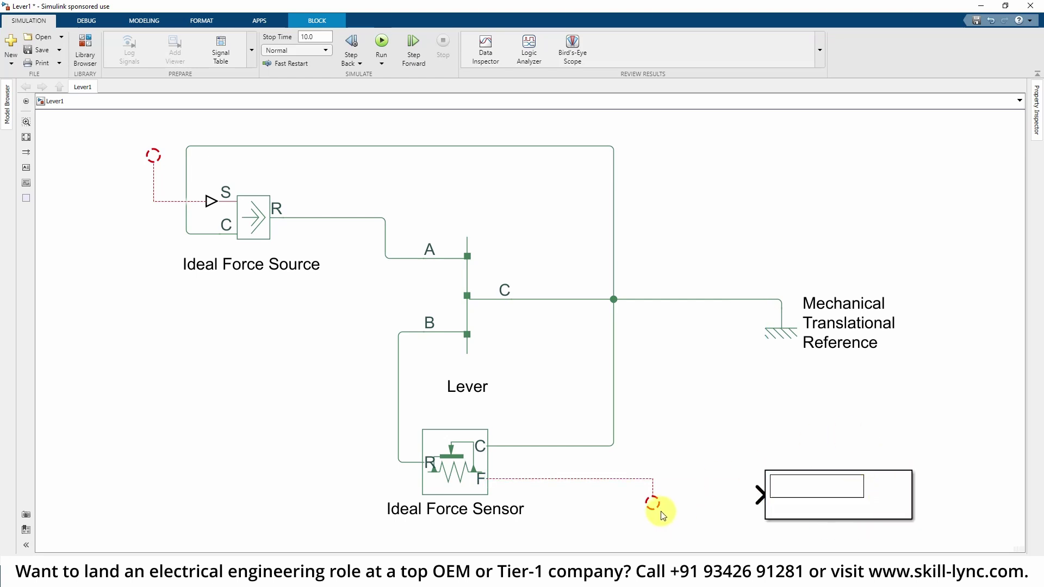
Add a Simulink Constant block with value 10 and place it to the left of the Ideal Force Source
{"action": "double_click", "coordinate": [63, 211]}
{"action": "type", "text": "c"}
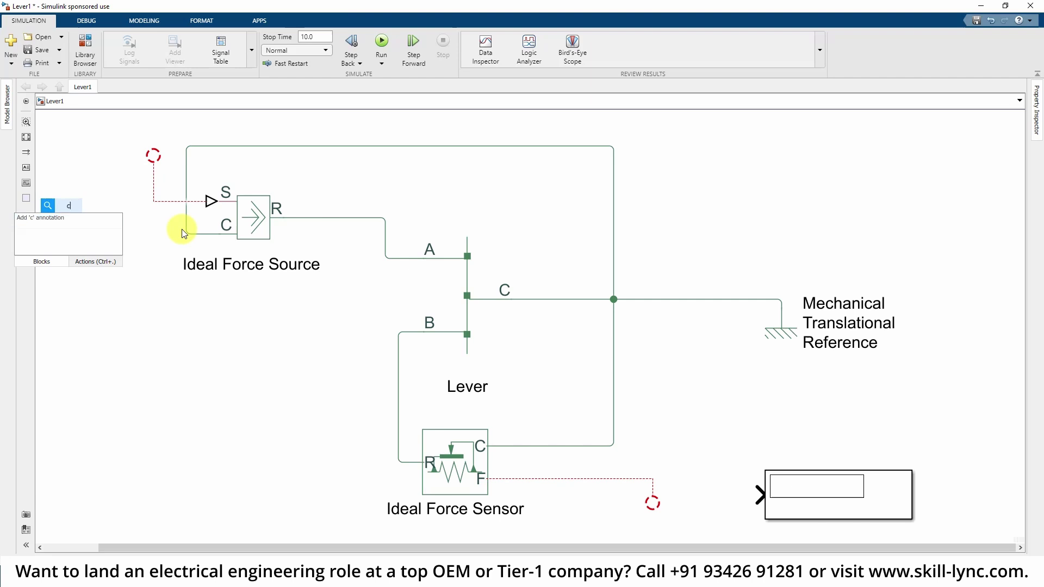
{"action": "type", "text": "onst"}
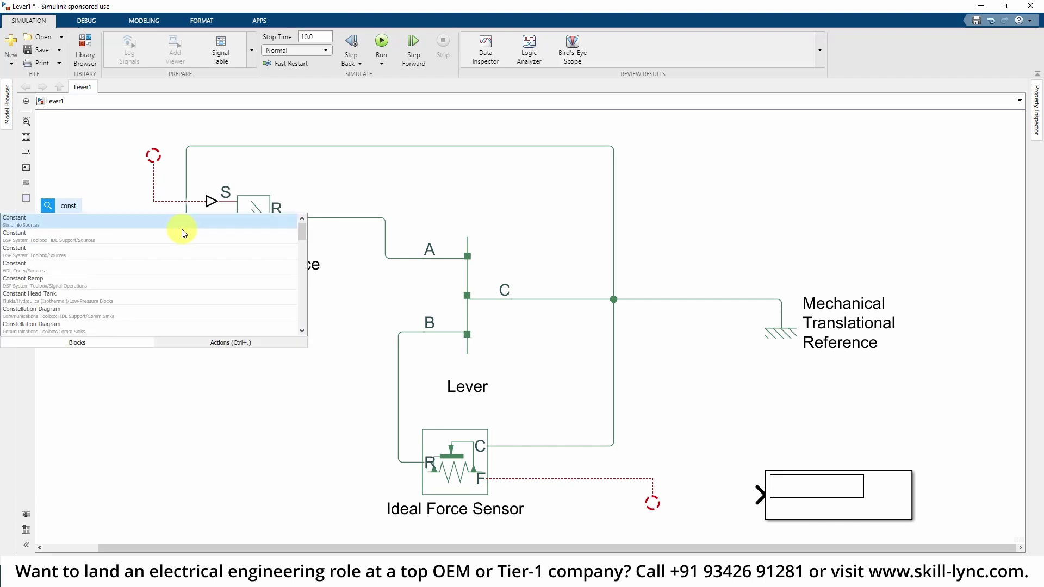
{"action": "left_click", "coordinate": [182, 233]}
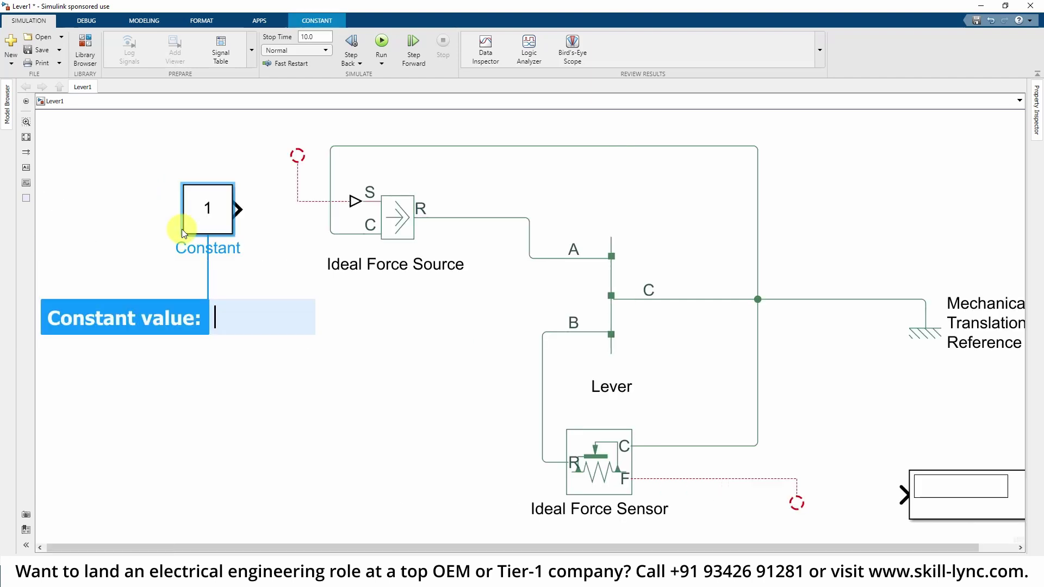
{"action": "type", "text": "10"}
{"action": "key", "text": "Return"}
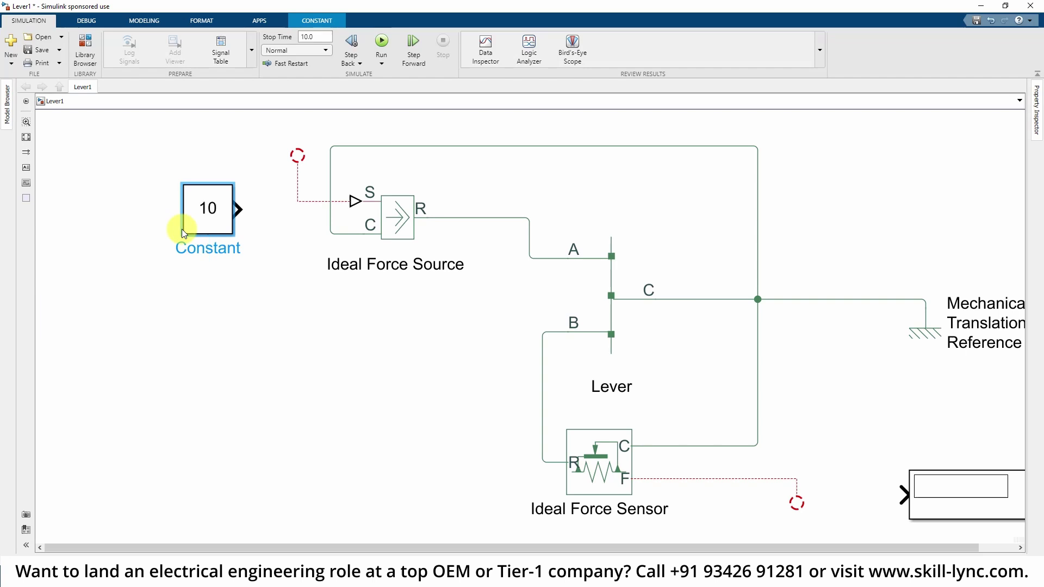
{"action": "left_click", "coordinate": [204, 207]}
{"action": "left_click_drag", "start_coordinate": [204, 207], "coordinate": [139, 247]}
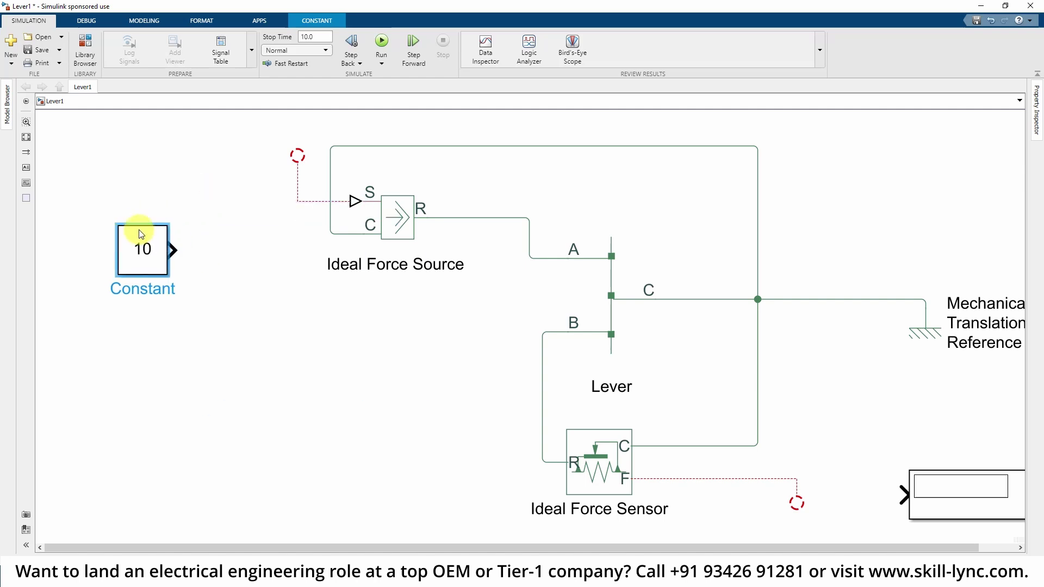
{"action": "left_click", "coordinate": [224, 168]}
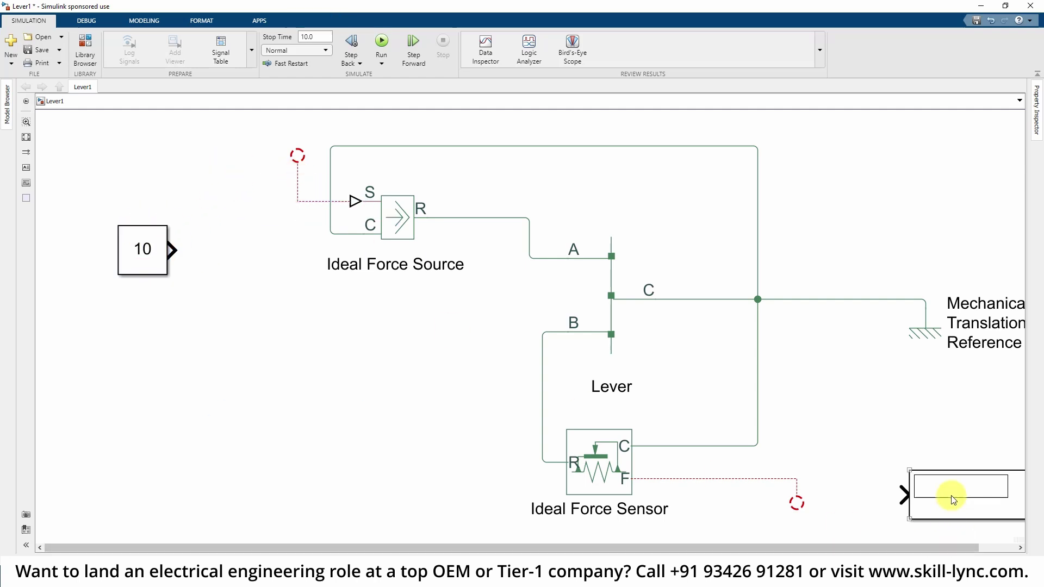
Reroute the open-ended line of force source port S toward the Constant and try to connect the Constant's output to it
{"action": "left_click", "coordinate": [966, 494]}
{"action": "left_click", "coordinate": [214, 378]}
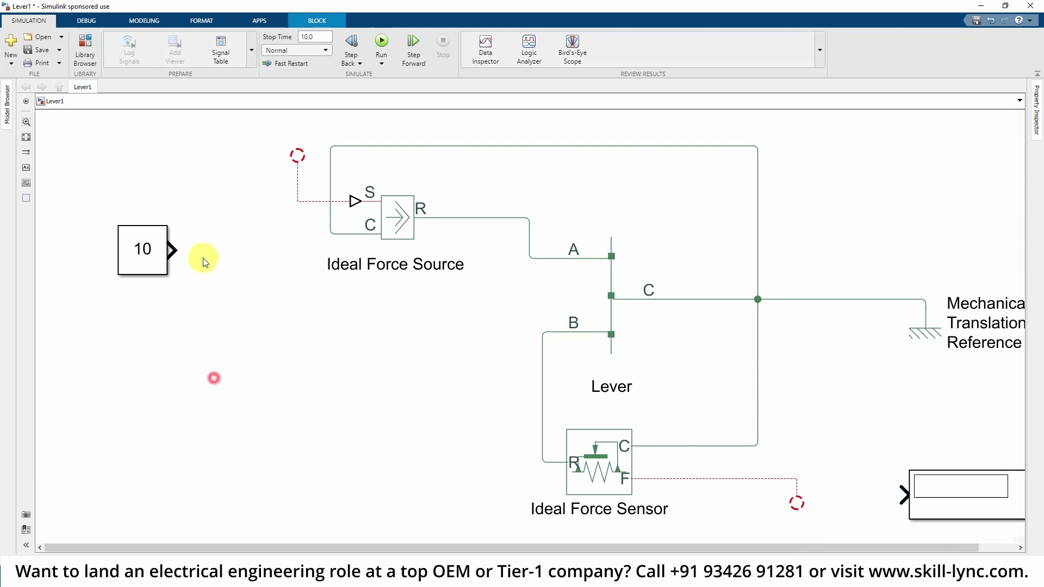
{"action": "left_click_drag", "start_coordinate": [174, 249], "coordinate": [246, 202]}
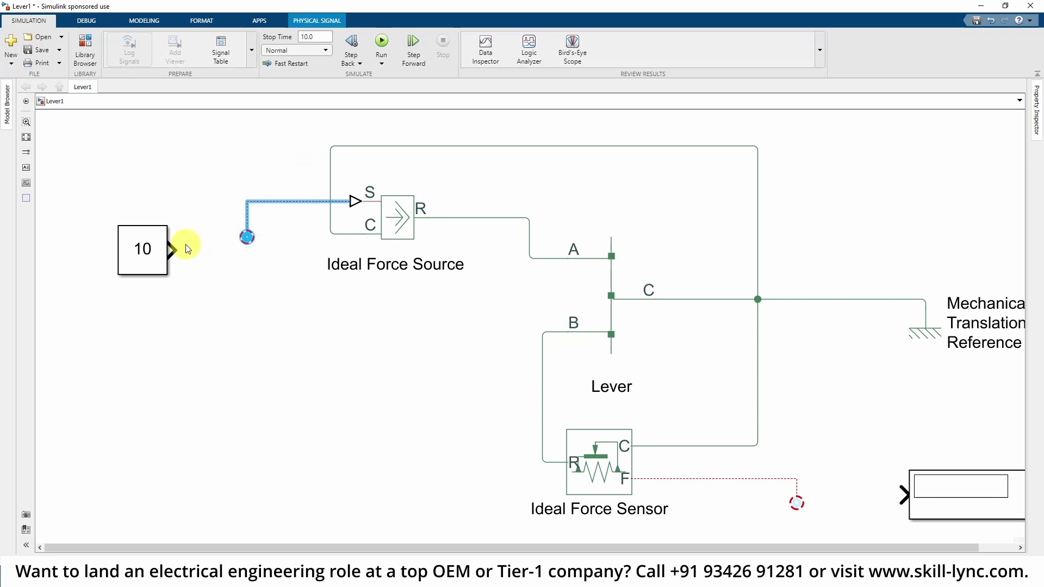
{"action": "left_click_drag", "start_coordinate": [173, 249], "coordinate": [248, 237]}
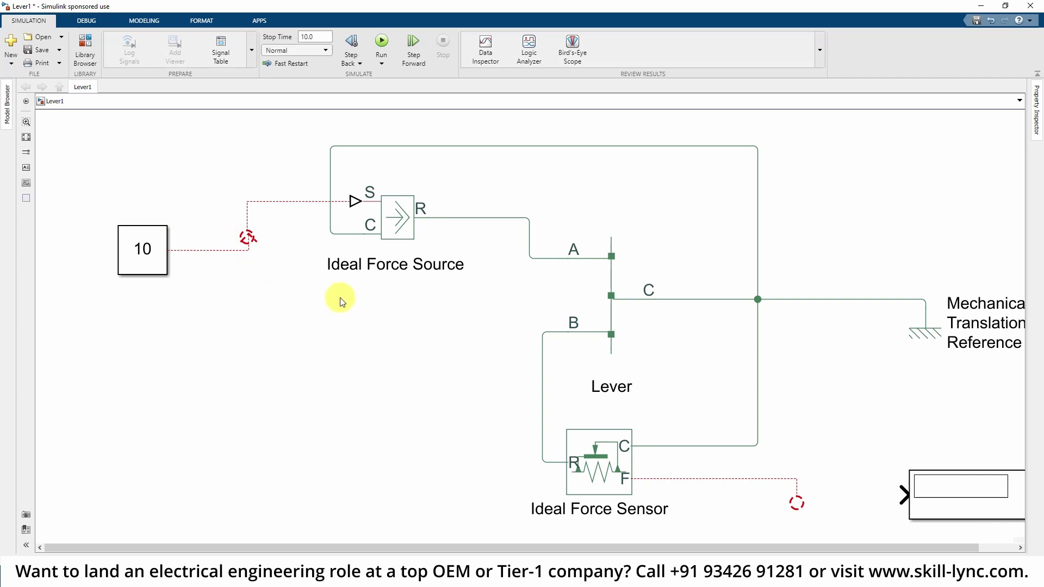
{"action": "left_click", "coordinate": [384, 209]}
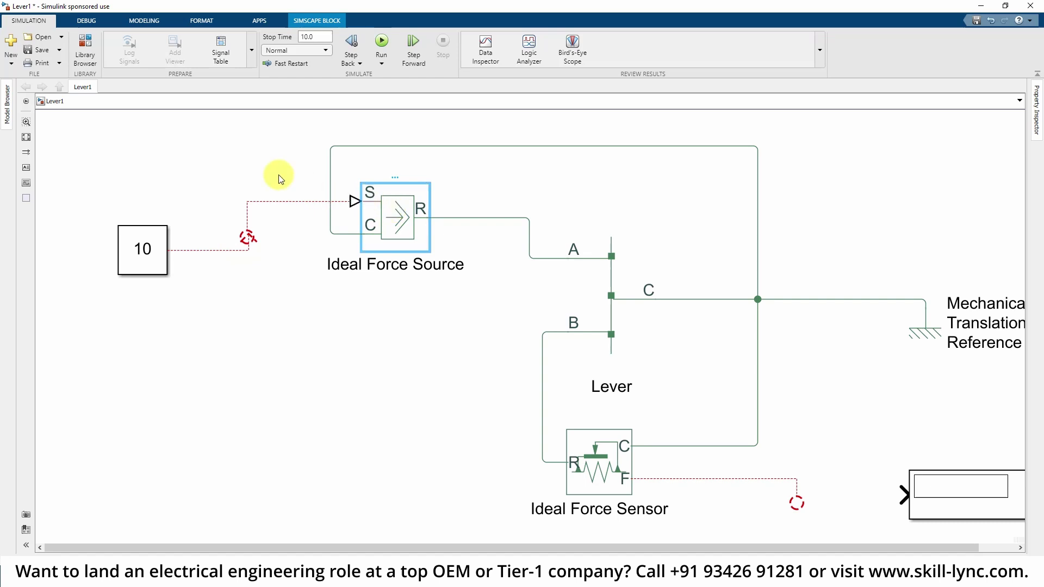
{"action": "left_click", "coordinate": [139, 242]}
{"action": "left_click", "coordinate": [224, 275]}
Delete the Constant's unconnected output line and the open-ended line at Ideal Force Source port S
{"action": "left_click", "coordinate": [228, 252]}
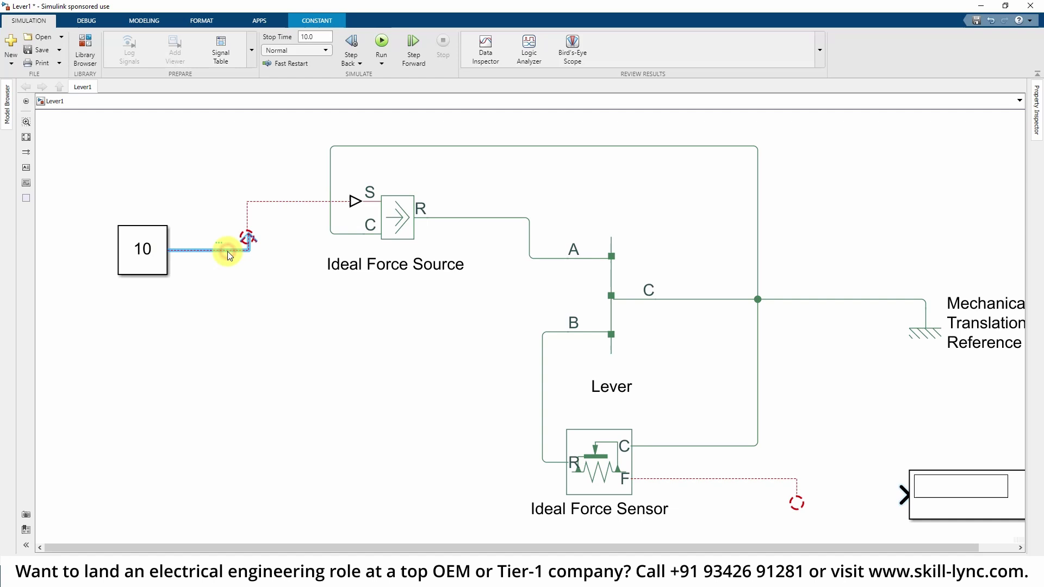
{"action": "key", "text": "Delete"}
{"action": "left_click", "coordinate": [248, 219]}
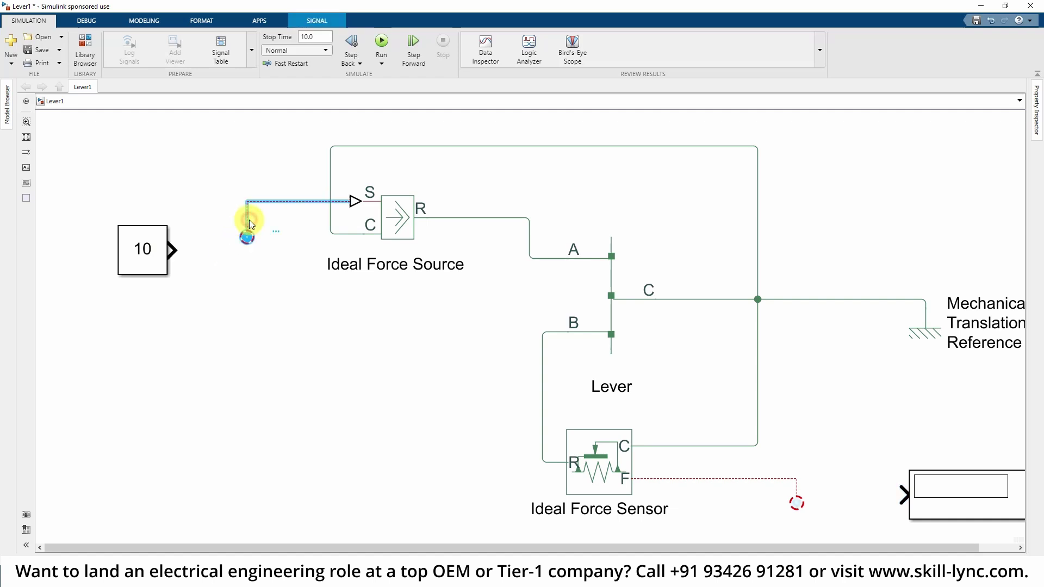
{"action": "key", "text": "Delete"}
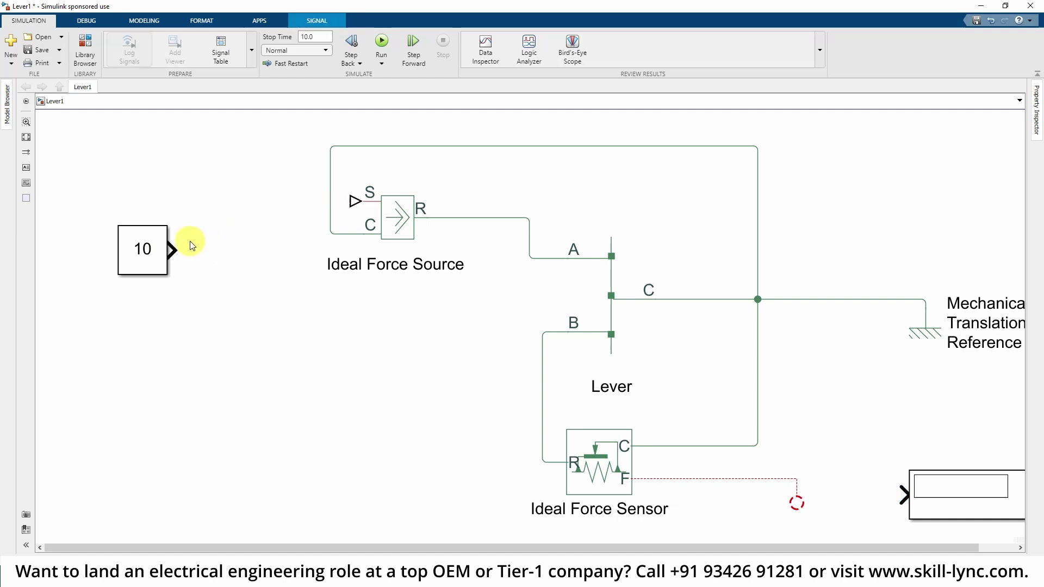
Move the Constant block farther away from the Ideal Force Source to make room between them
{"action": "left_click", "coordinate": [151, 230]}
{"action": "left_click_drag", "start_coordinate": [123, 242], "coordinate": [99, 239]}
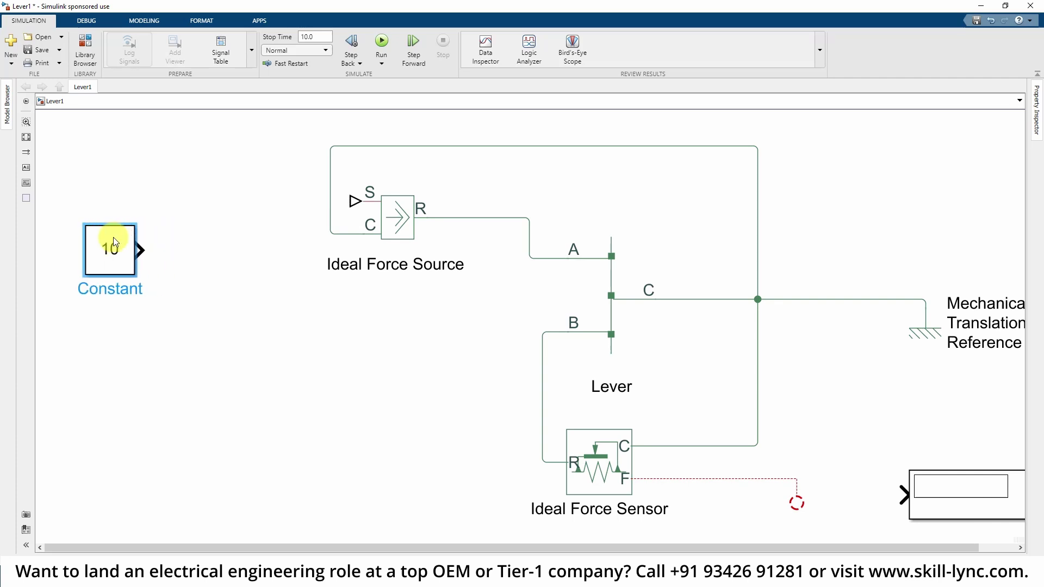
{"action": "left_click", "coordinate": [131, 250]}
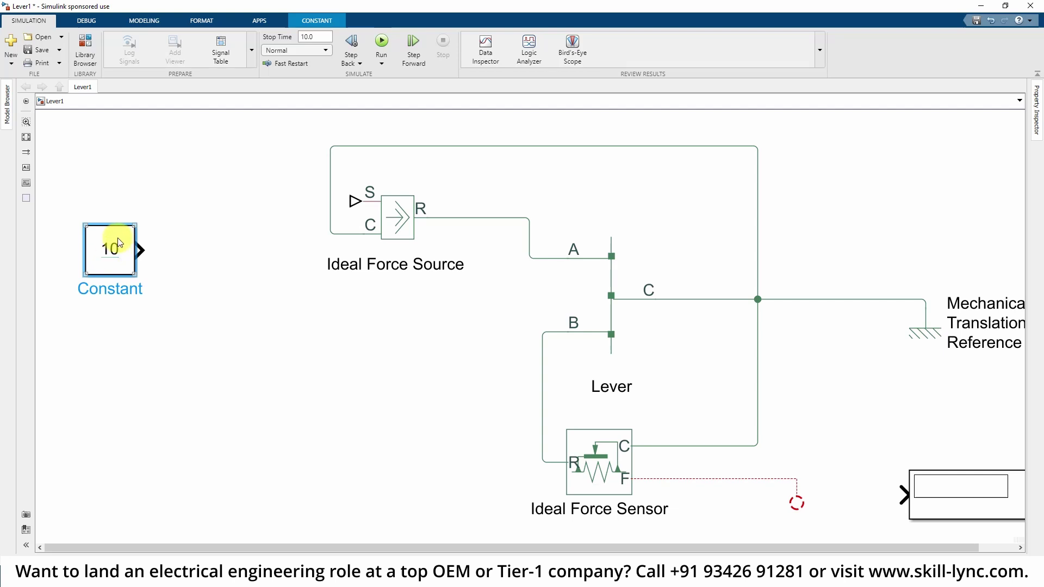
Add a Simulink-PS Converter through a block search for "simulink" and place it between the Constant and the Ideal Force Source
{"action": "double_click", "coordinate": [131, 157]}
{"action": "type", "text": "s"}
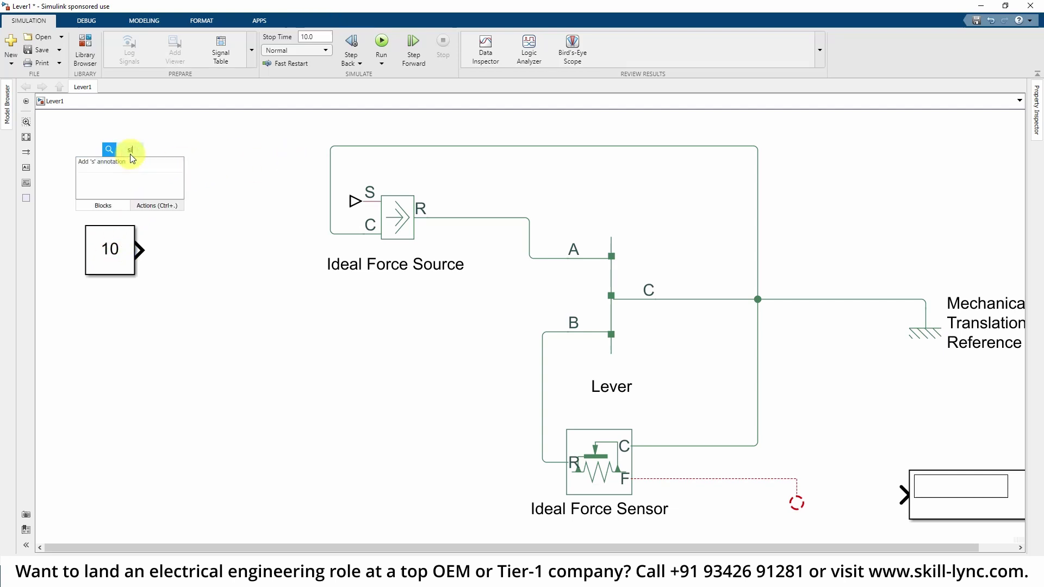
{"action": "type", "text": "imulink"}
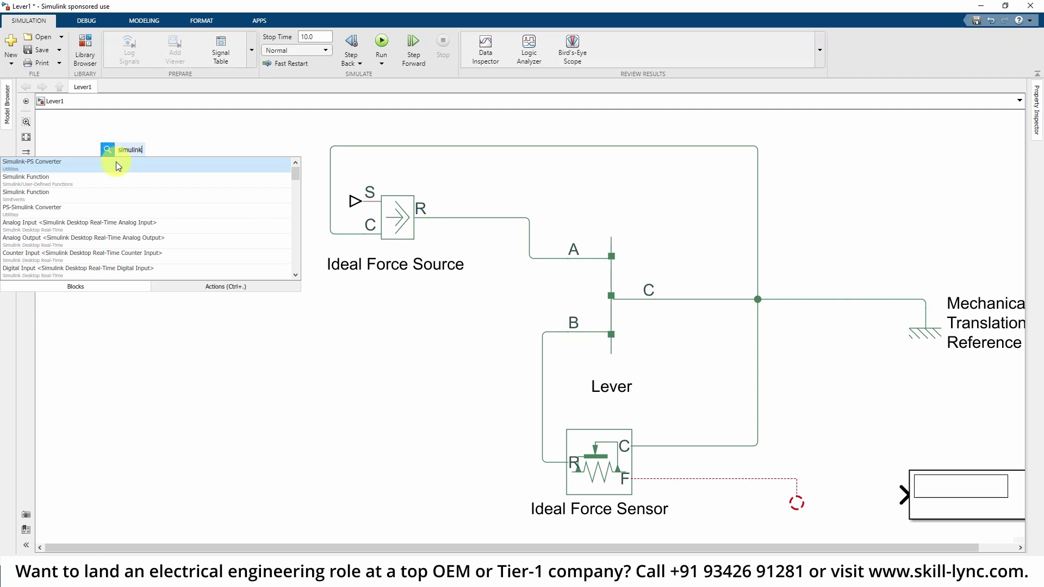
{"action": "left_click", "coordinate": [116, 162]}
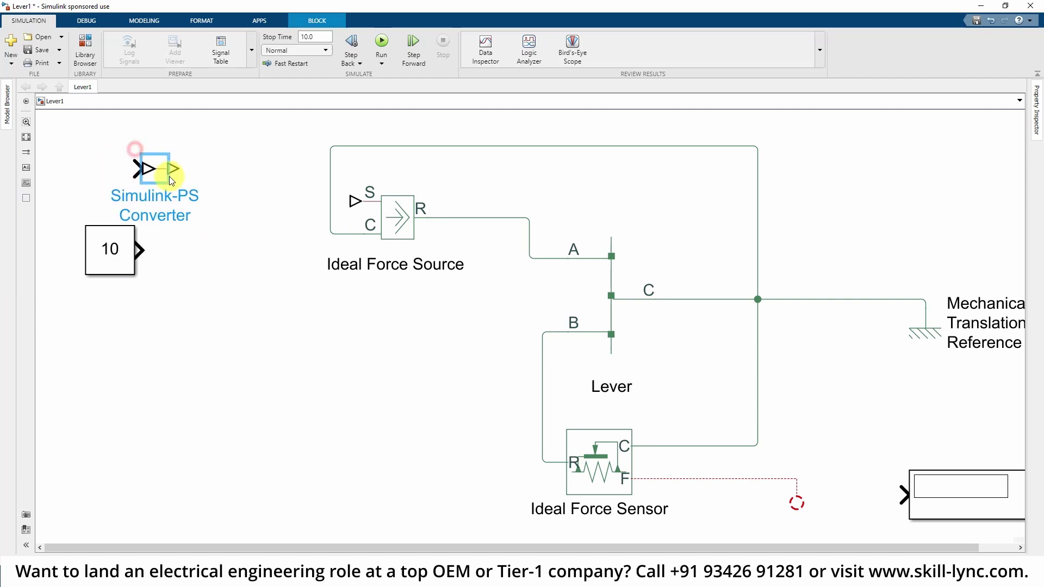
{"action": "left_click_drag", "start_coordinate": [172, 181], "coordinate": [216, 183]}
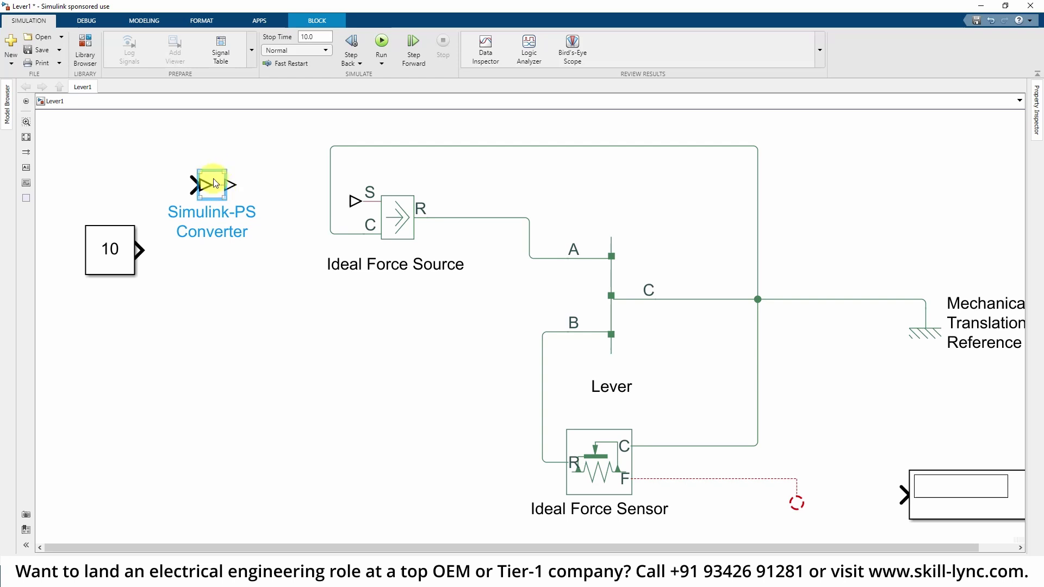
{"action": "left_click", "coordinate": [219, 295]}
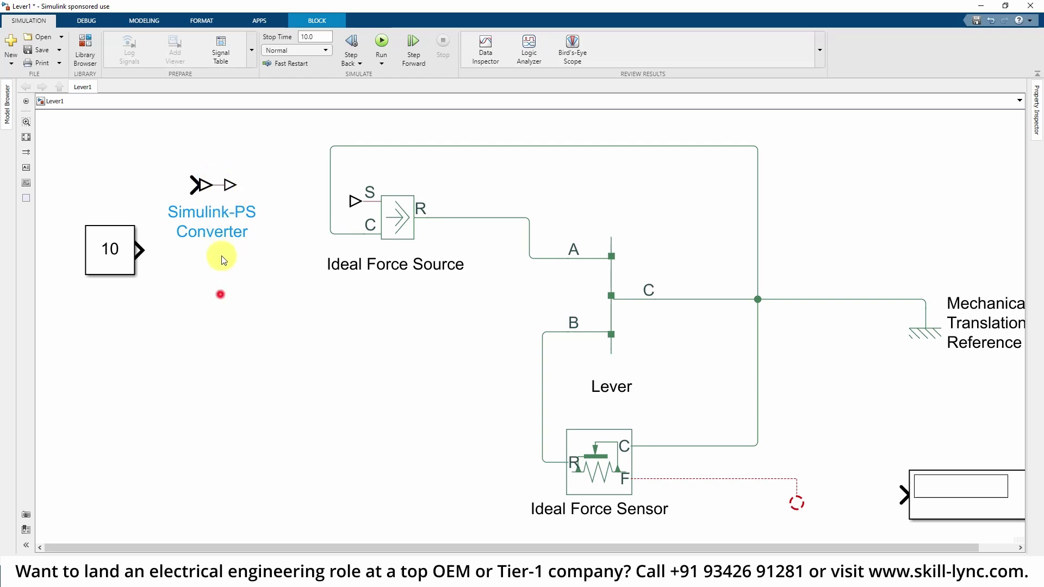
{"action": "left_click", "coordinate": [219, 187]}
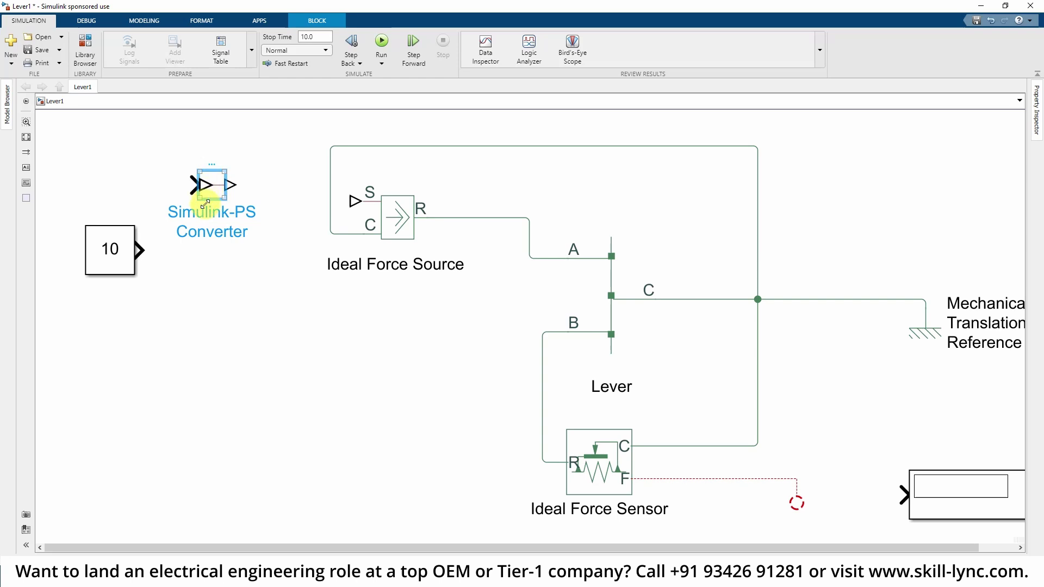
{"action": "left_click_drag", "start_coordinate": [212, 187], "coordinate": [228, 233]}
{"action": "left_click", "coordinate": [157, 321]}
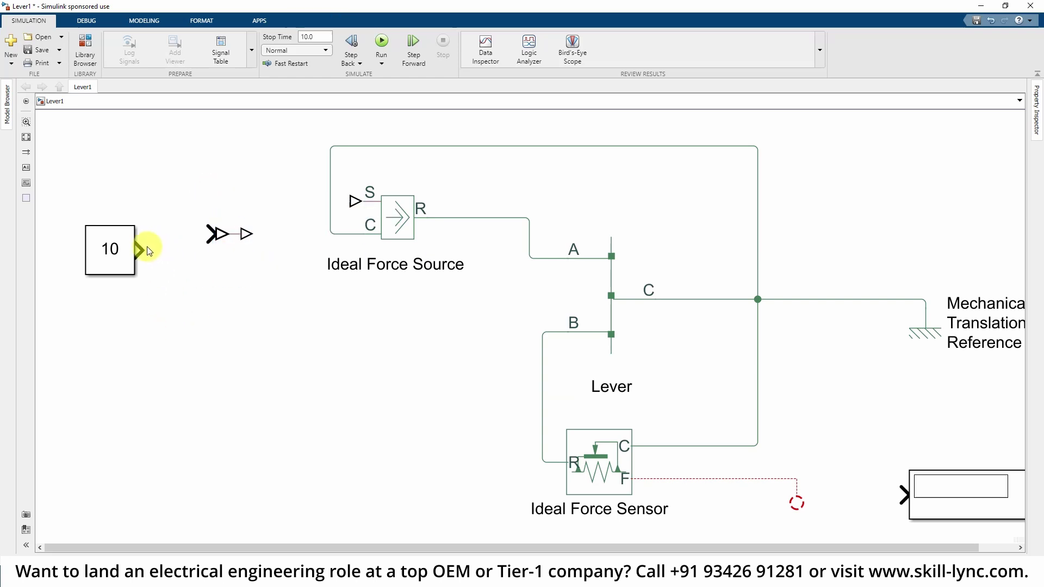
Connect the Constant's output to the Simulink-PS Converter and the converter's output to Ideal Force Source port S
{"action": "left_click_drag", "start_coordinate": [144, 248], "coordinate": [214, 233]}
{"action": "left_click_drag", "start_coordinate": [253, 231], "coordinate": [348, 200]}
{"action": "left_click", "coordinate": [275, 305]}
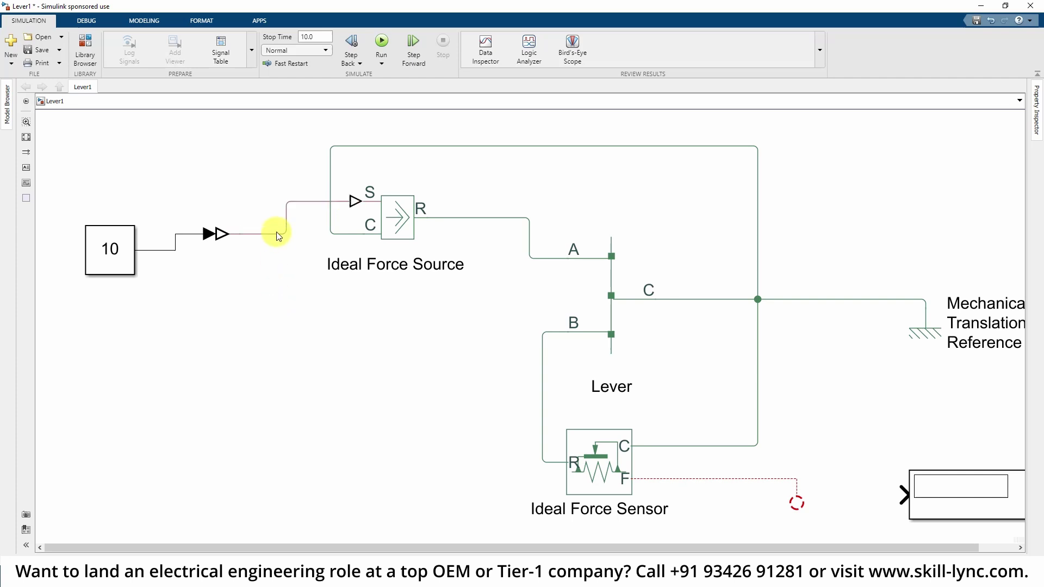
Examine the Simulink-PS Converter and the signal lines on its input and output sides
{"action": "left_click", "coordinate": [277, 234]}
{"action": "left_click", "coordinate": [239, 357]}
{"action": "left_click", "coordinate": [227, 233]}
{"action": "scroll", "coordinate": [212, 219], "scroll_direction": "up", "scroll_amount": 2}
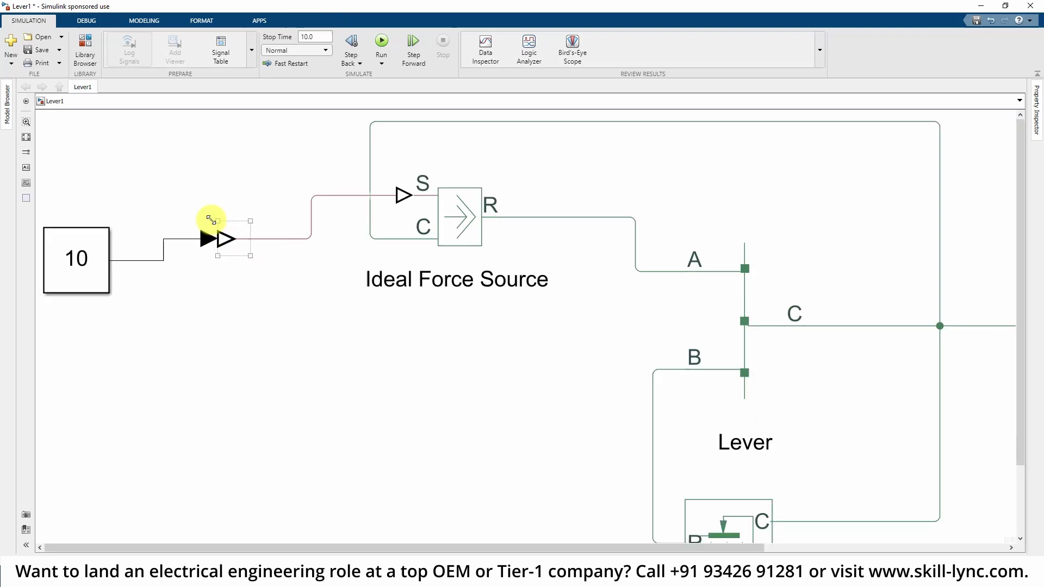
{"action": "left_click", "coordinate": [150, 261]}
{"action": "left_click", "coordinate": [147, 262]}
{"action": "left_click", "coordinate": [321, 196]}
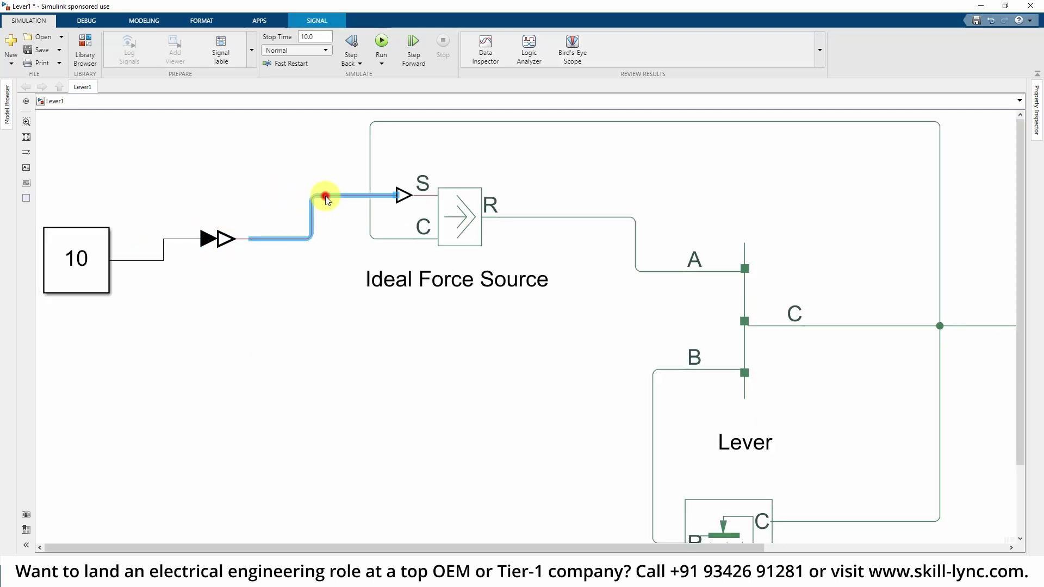
{"action": "left_click", "coordinate": [296, 308]}
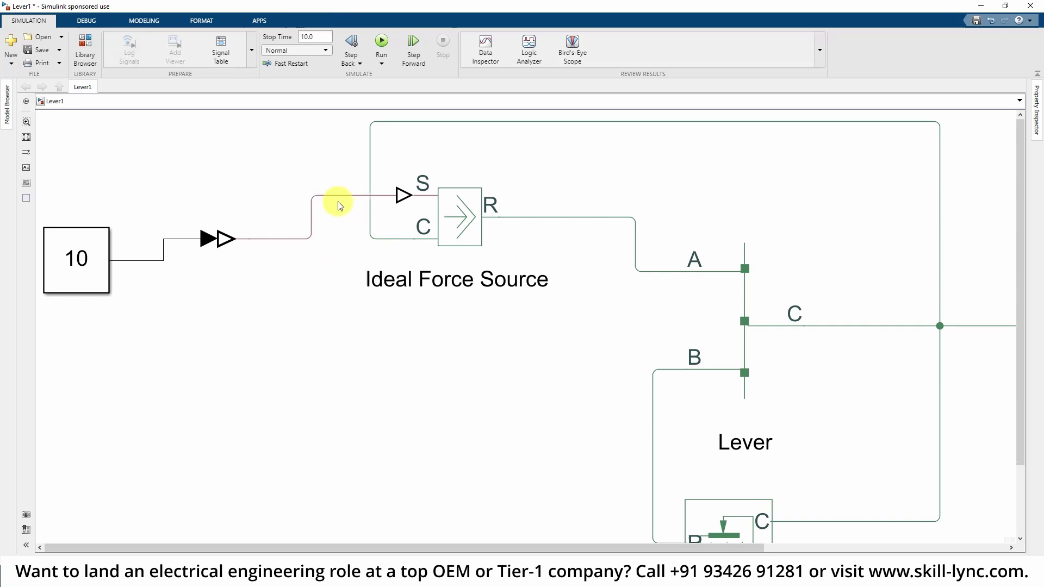
Try to connect the Display's input to the open end of sensor port F's line
{"action": "scroll", "coordinate": [337, 205], "scroll_direction": "down", "scroll_amount": 1}
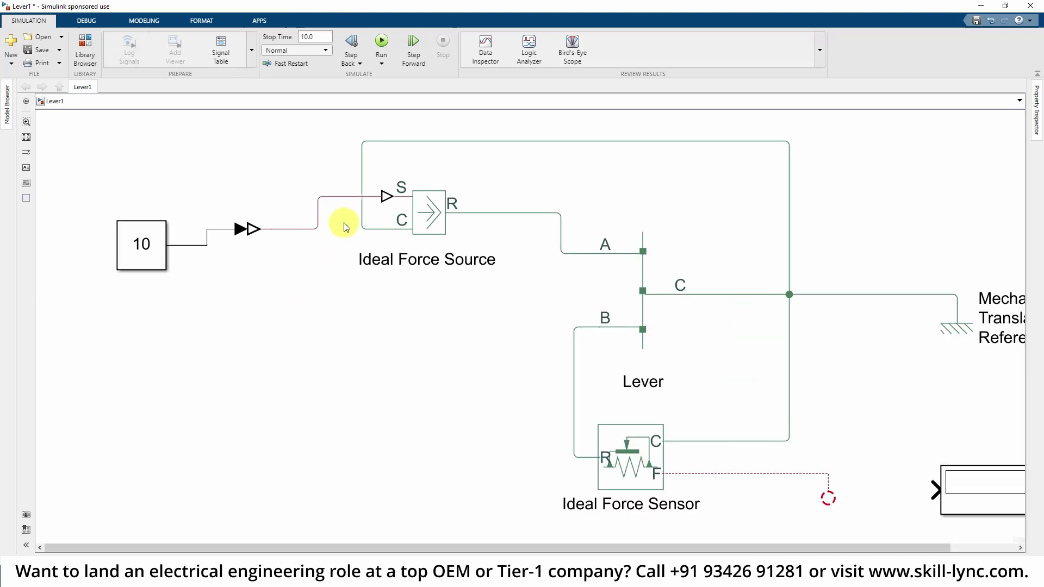
{"action": "left_click_drag", "start_coordinate": [779, 552], "coordinate": [848, 551]}
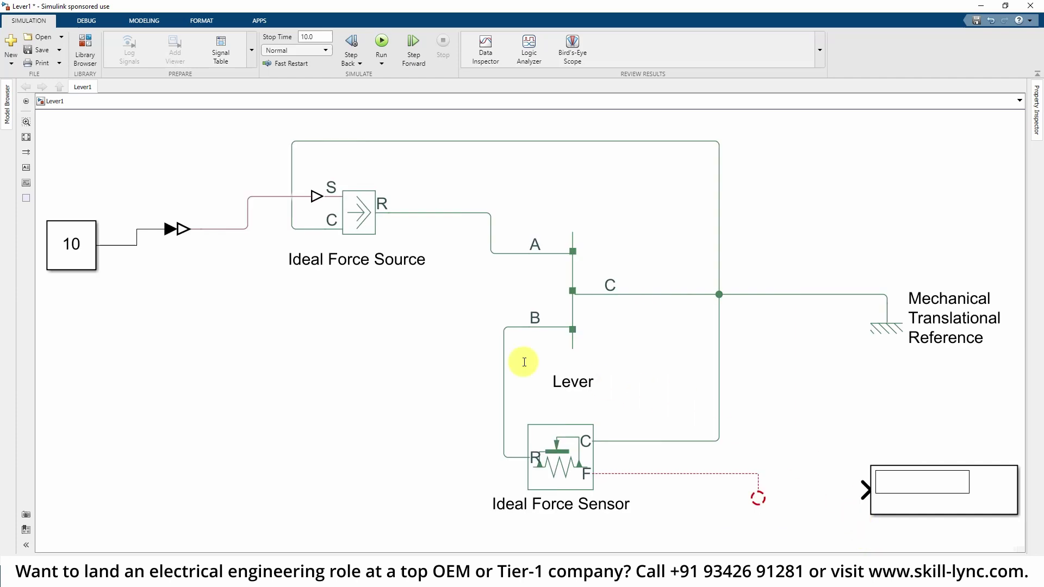
{"action": "left_click_drag", "start_coordinate": [865, 491], "coordinate": [761, 496]}
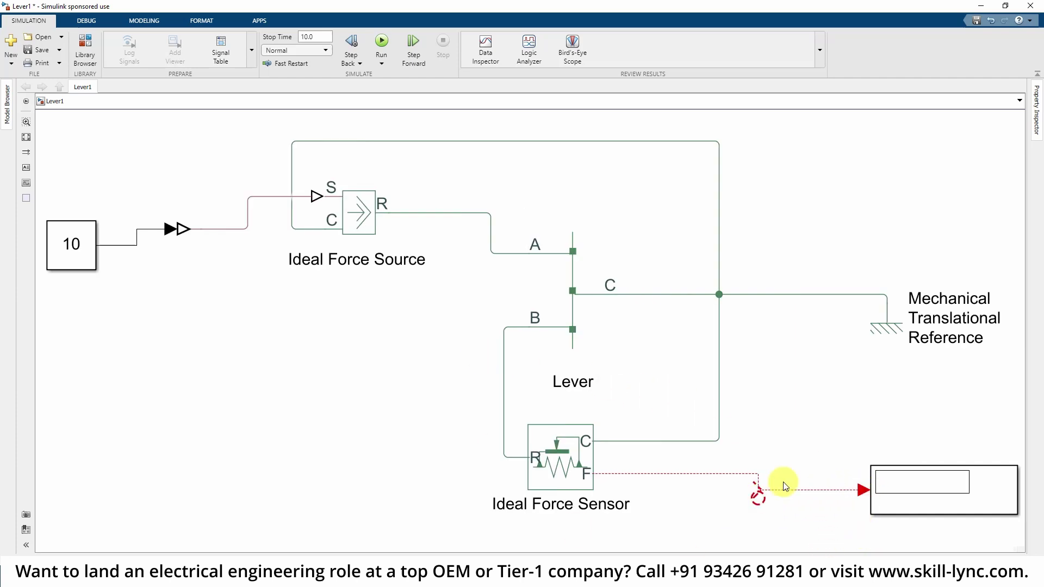
Delete the Display's unconnected input line and the open-ended line at Ideal Force Sensor port F
{"action": "left_click", "coordinate": [789, 490]}
{"action": "key", "text": "Delete"}
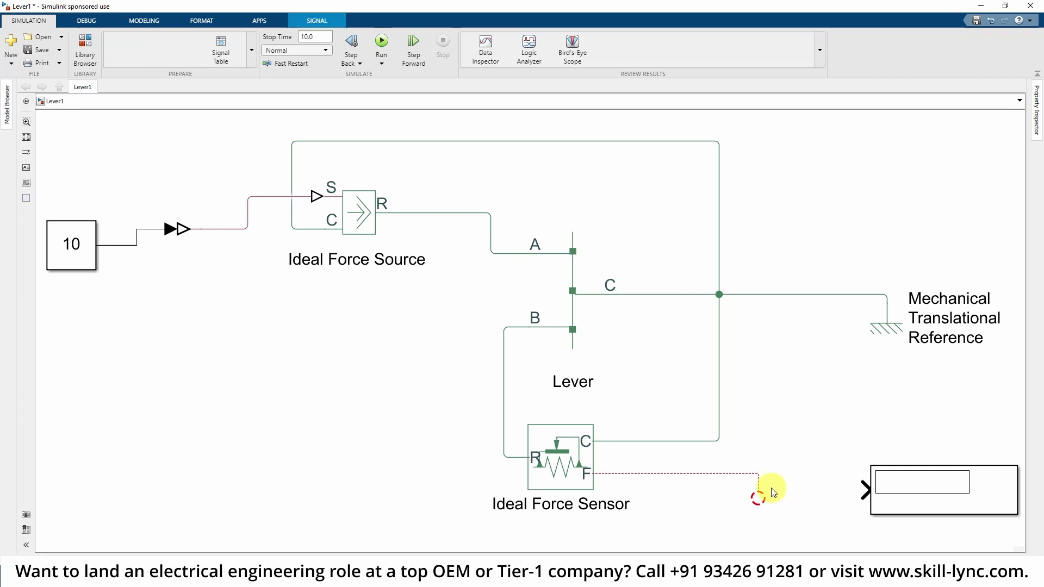
{"action": "key", "text": "Delete"}
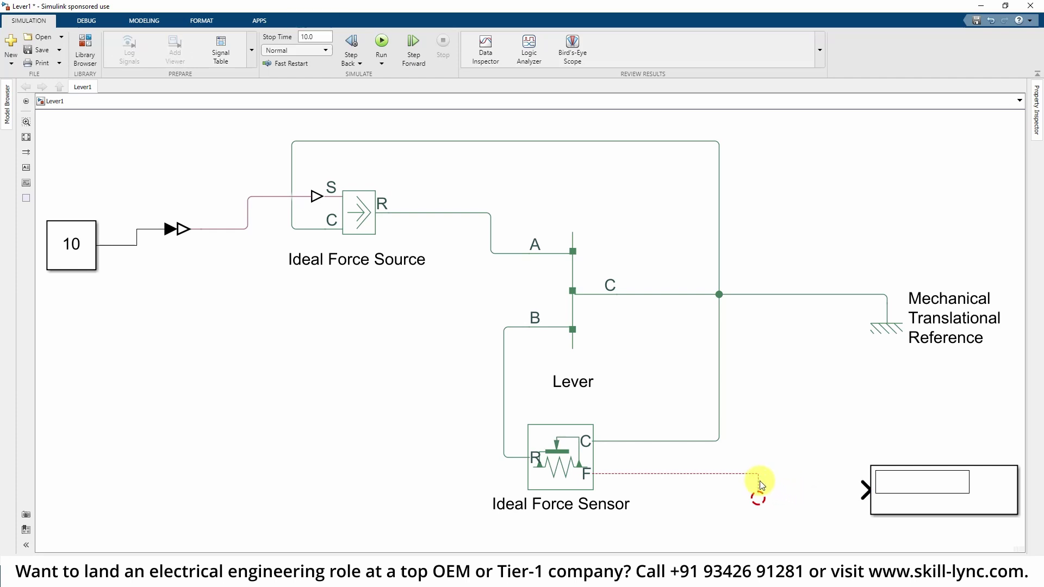
{"action": "left_click", "coordinate": [186, 224]}
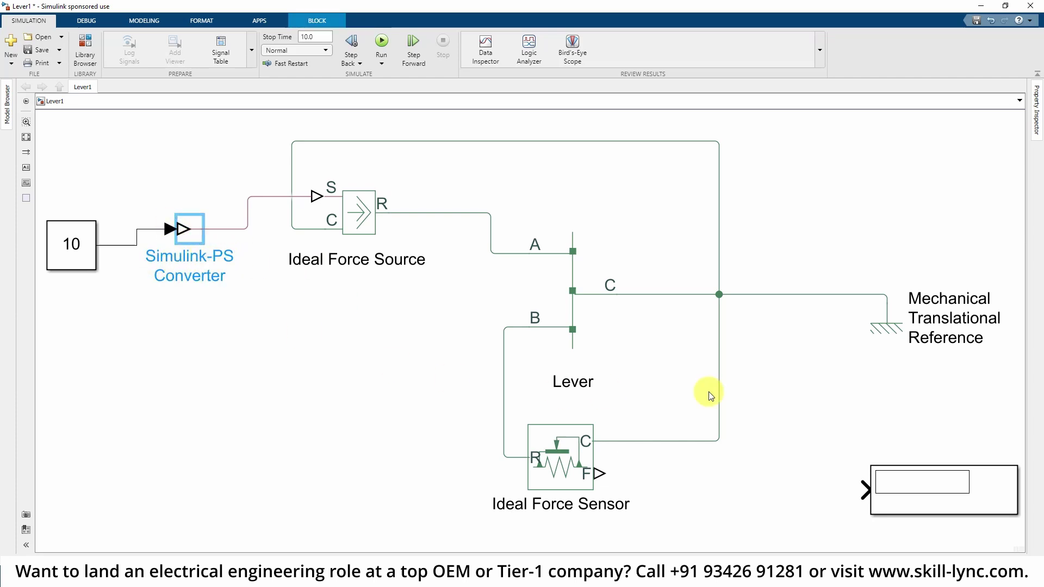
{"action": "left_click", "coordinate": [896, 481]}
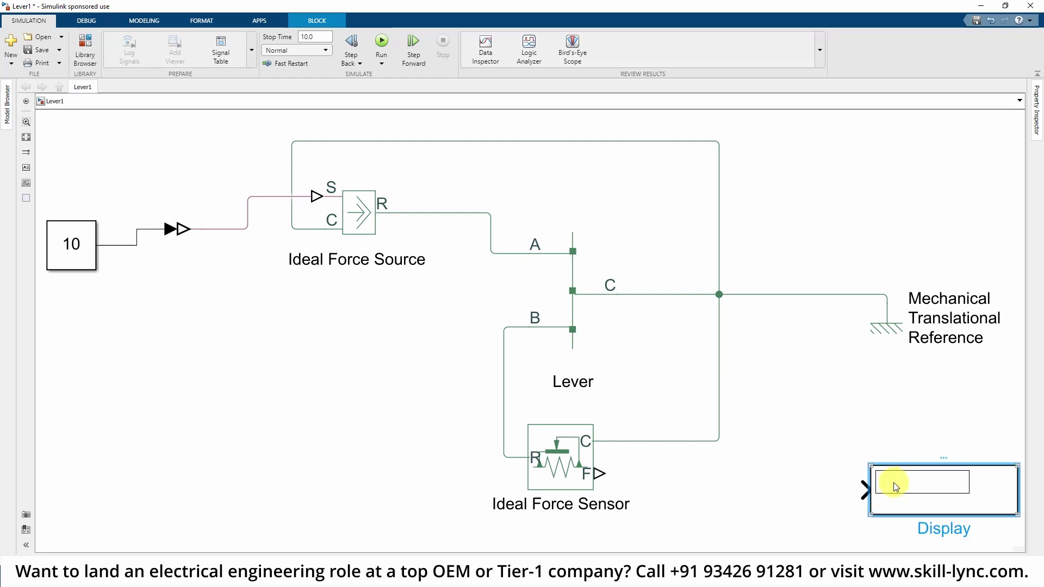
{"action": "left_click", "coordinate": [790, 391]}
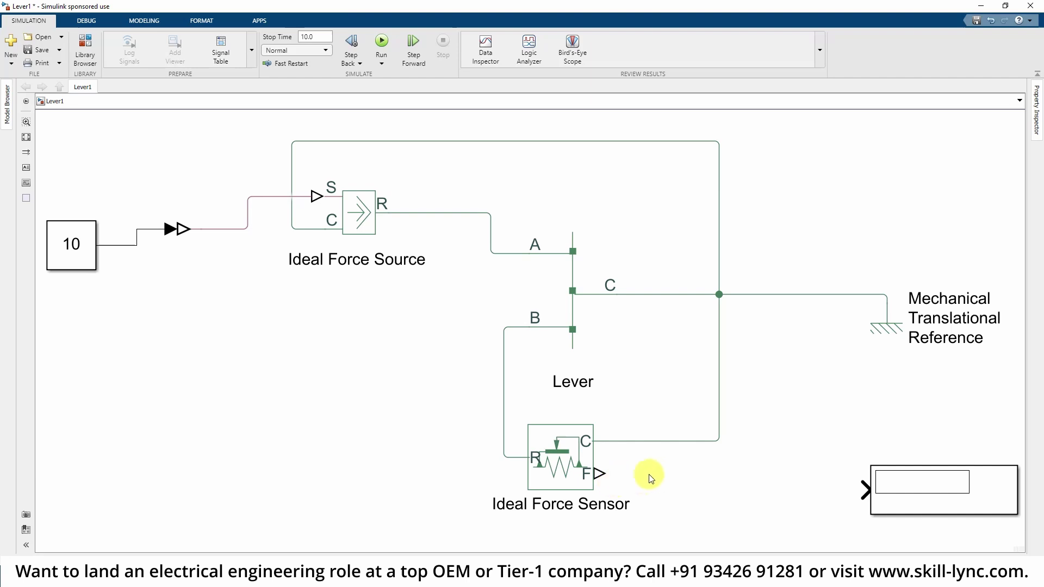
Add a PS-Simulink Converter through a block search for "ps s" in the empty area above the Display
{"action": "left_click", "coordinate": [760, 374]}
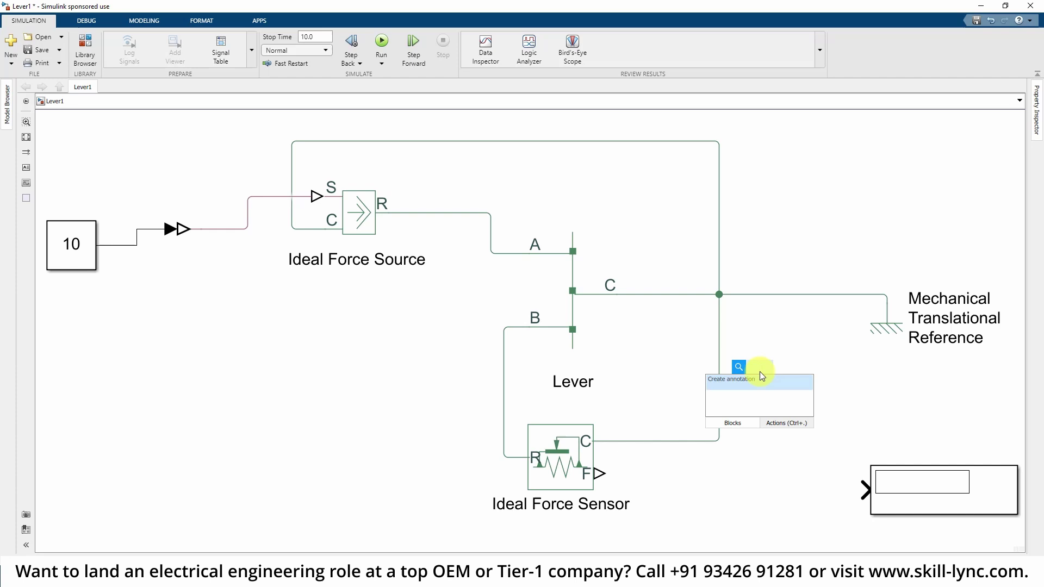
{"action": "type", "text": "ps s"}
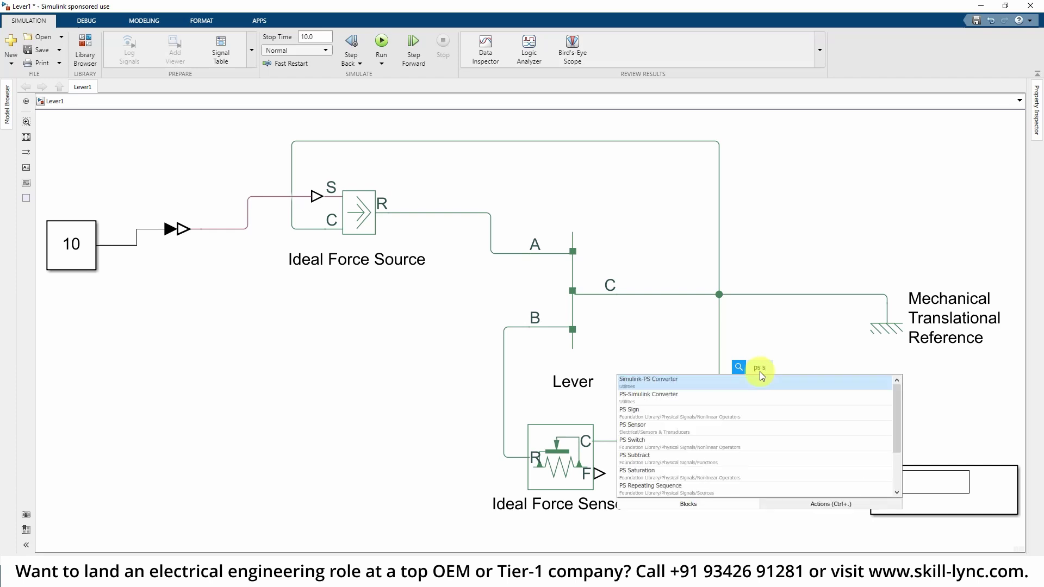
{"action": "key", "text": "Down"}
{"action": "key", "text": "Return"}
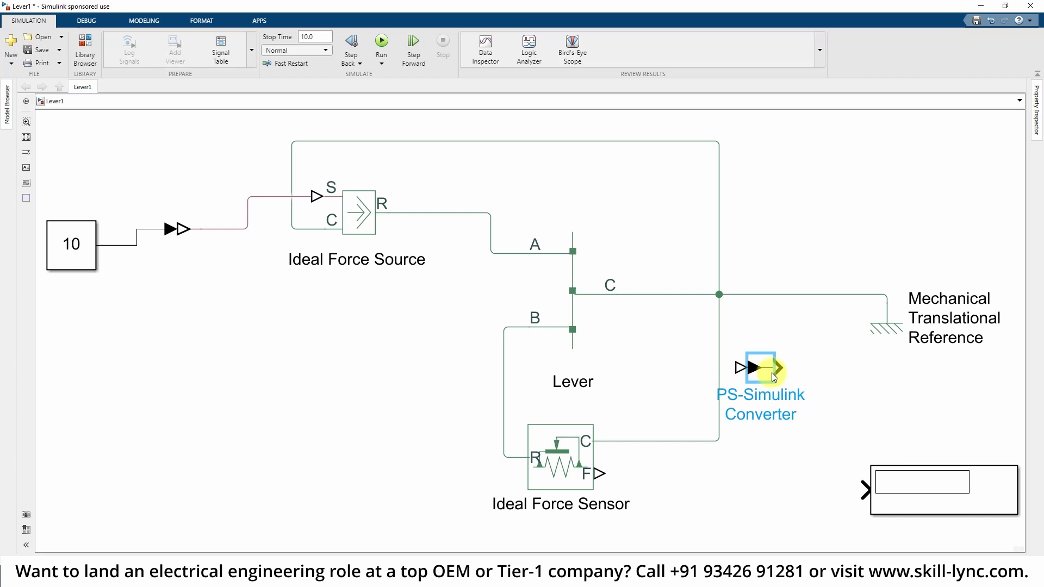
Place the PS-Simulink Converter between sensor port F and the Display and connect it to both
{"action": "mouse_move", "coordinate": [766, 369]}
{"action": "left_mouse_down"}
{"action": "mouse_move", "coordinate": [774, 475]}
{"action": "mouse_move", "coordinate": [863, 491]}
{"action": "left_mouse_up"}
{"action": "left_click", "coordinate": [712, 474]}
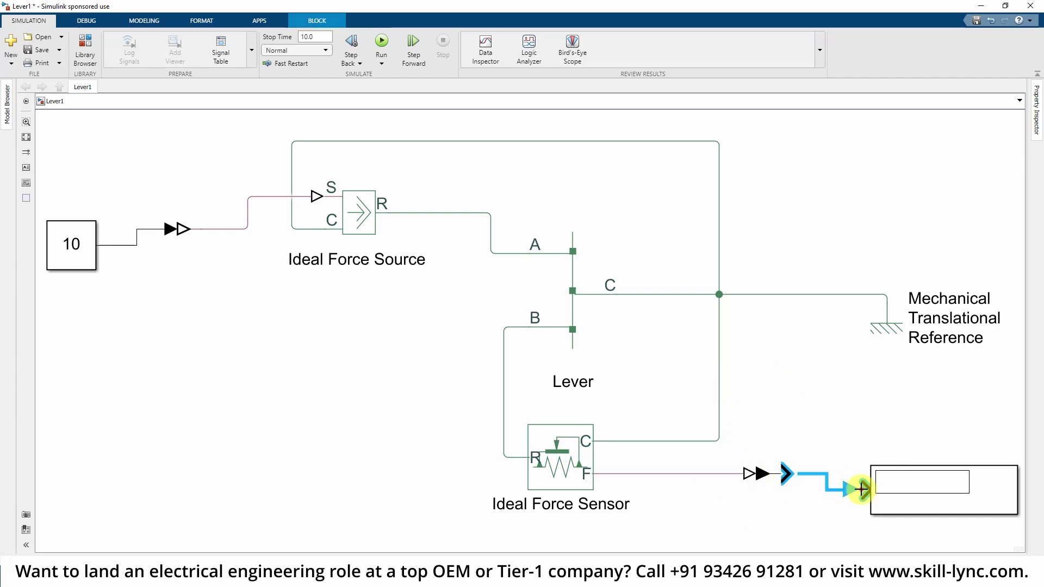
{"action": "left_click", "coordinate": [828, 494]}
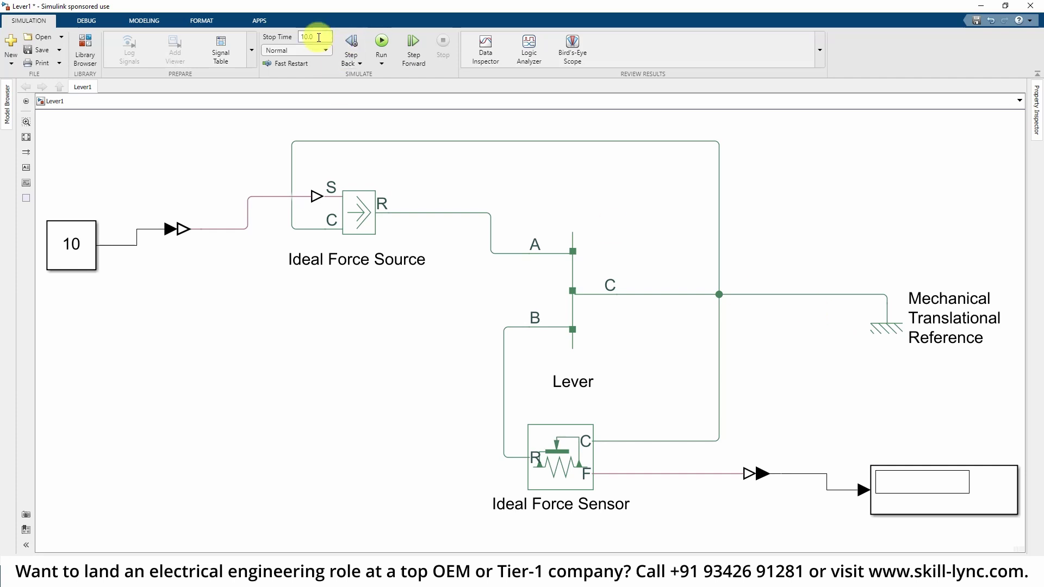
Check the Lever block's AC and BC arm lengths without changing them, and trace the force path from the Constant through the Lever to the Display
{"action": "left_click", "coordinate": [85, 250]}
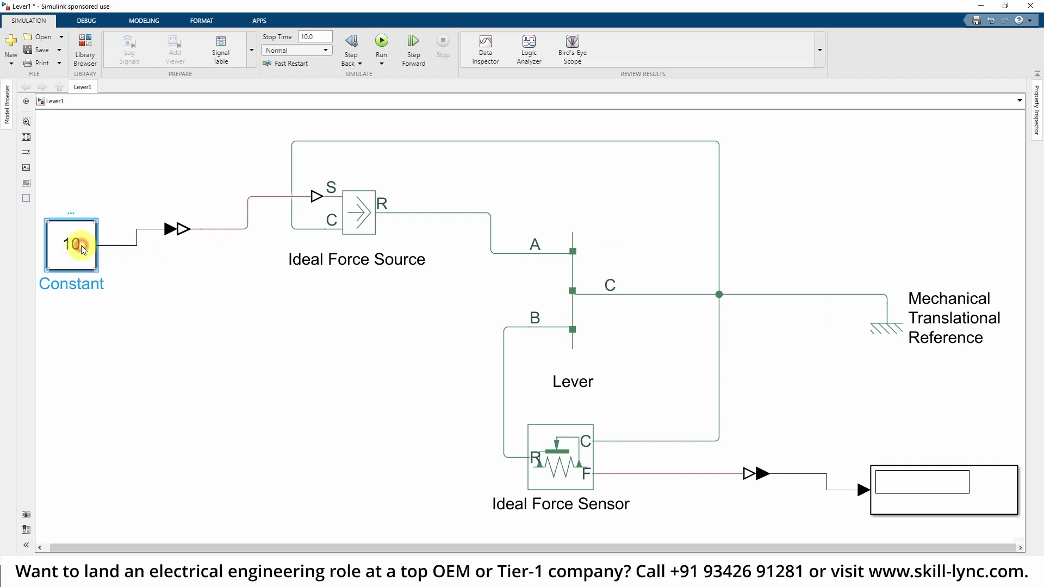
{"action": "left_click", "coordinate": [566, 279]}
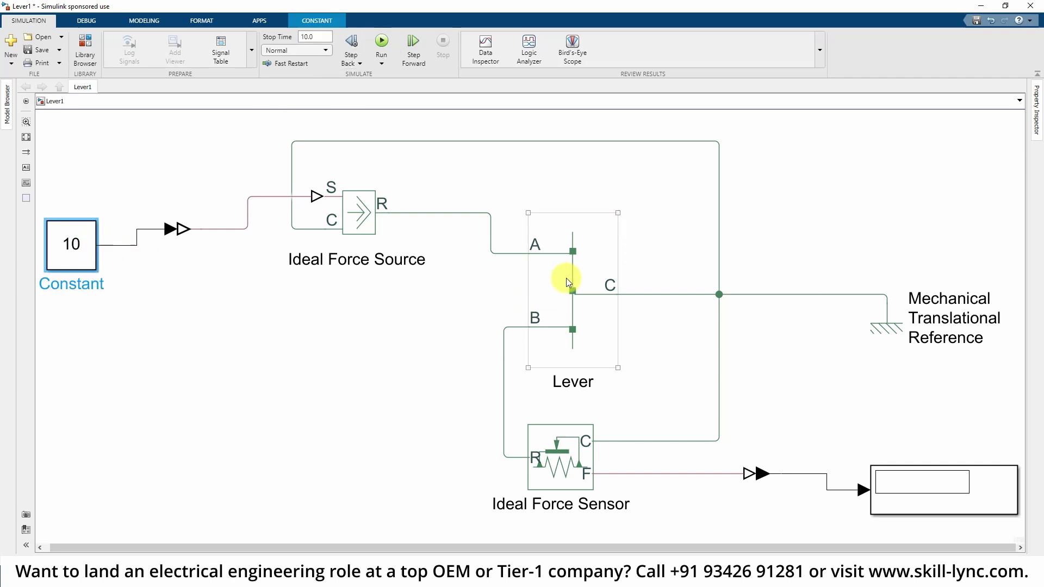
{"action": "double_click", "coordinate": [583, 302]}
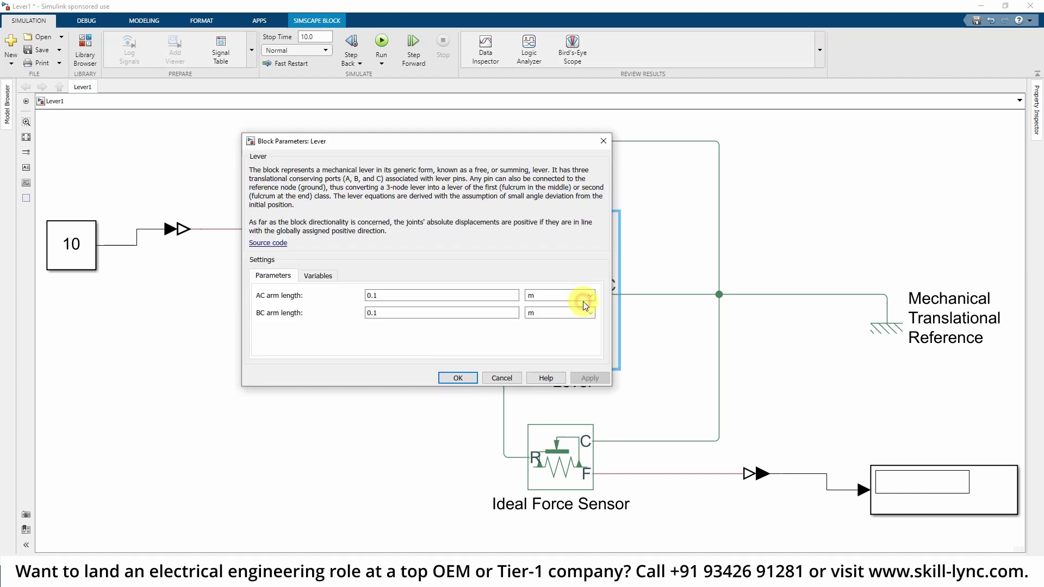
{"action": "left_click", "coordinate": [502, 377]}
{"action": "left_click", "coordinate": [927, 496]}
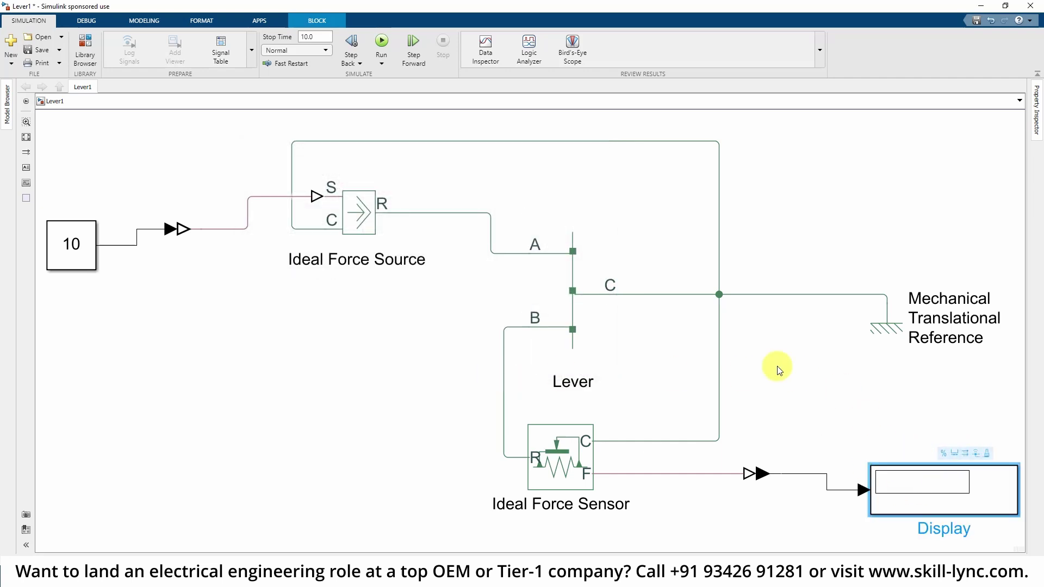
{"action": "left_click", "coordinate": [348, 357]}
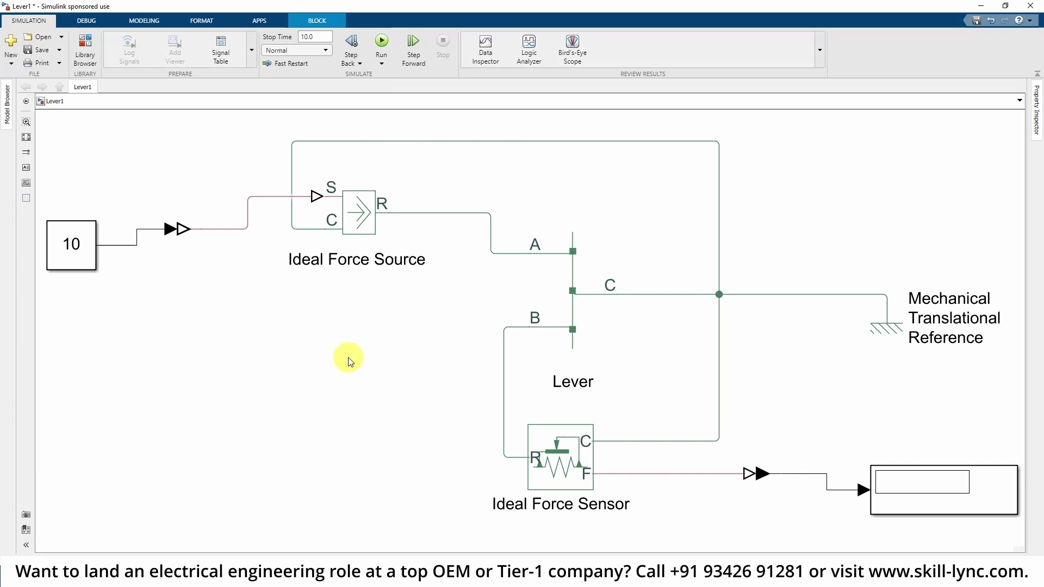
{"action": "left_click", "coordinate": [80, 249]}
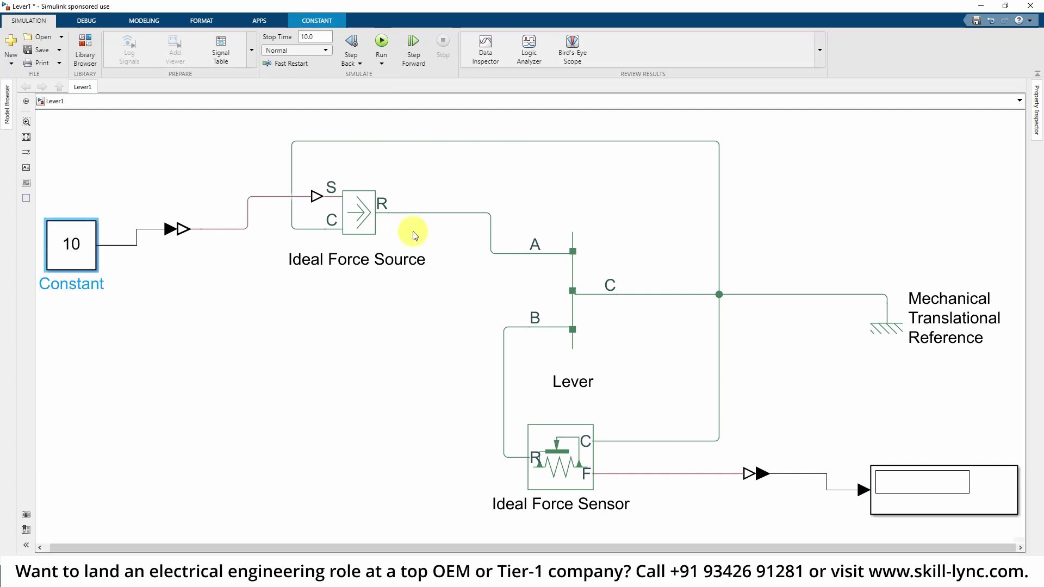
{"action": "left_click", "coordinate": [536, 252]}
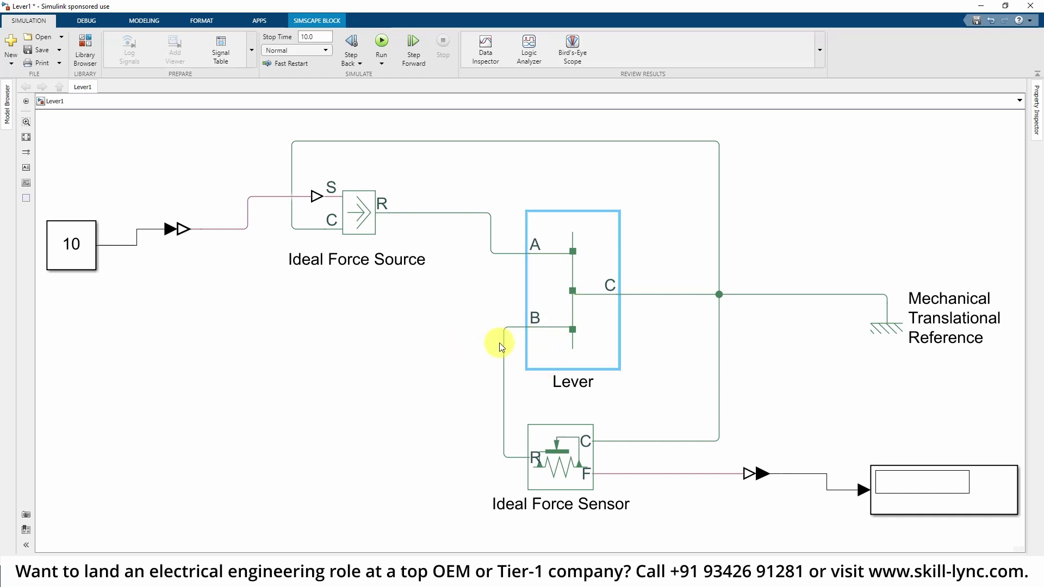
{"action": "left_click", "coordinate": [443, 351]}
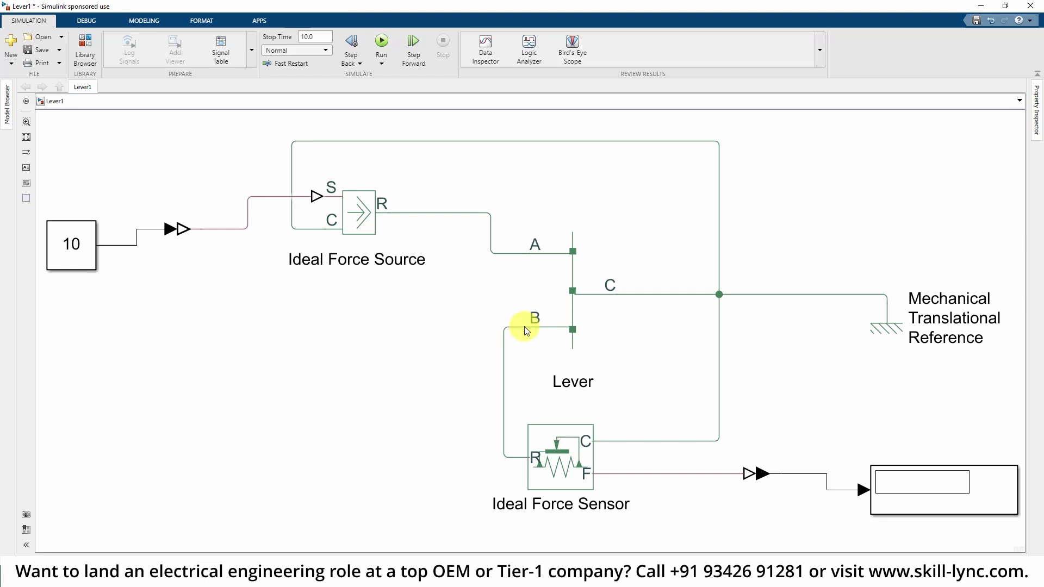
{"action": "left_click", "coordinate": [409, 340]}
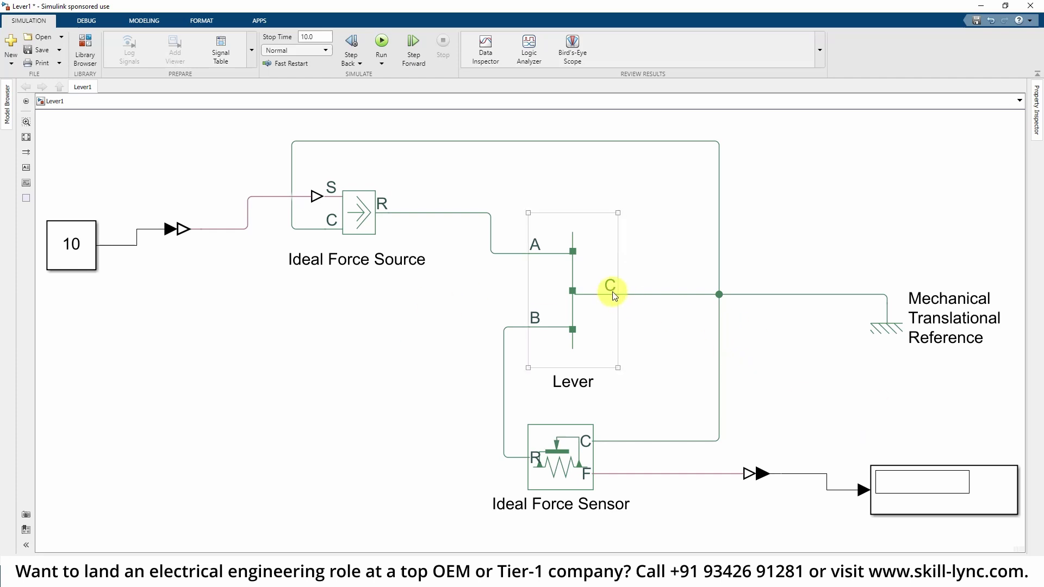
Run the Lever1 simulation, examine the simulation diagnostics in an enlarged Diagnostic Viewer, and close the viewer
{"action": "left_click", "coordinate": [672, 295]}
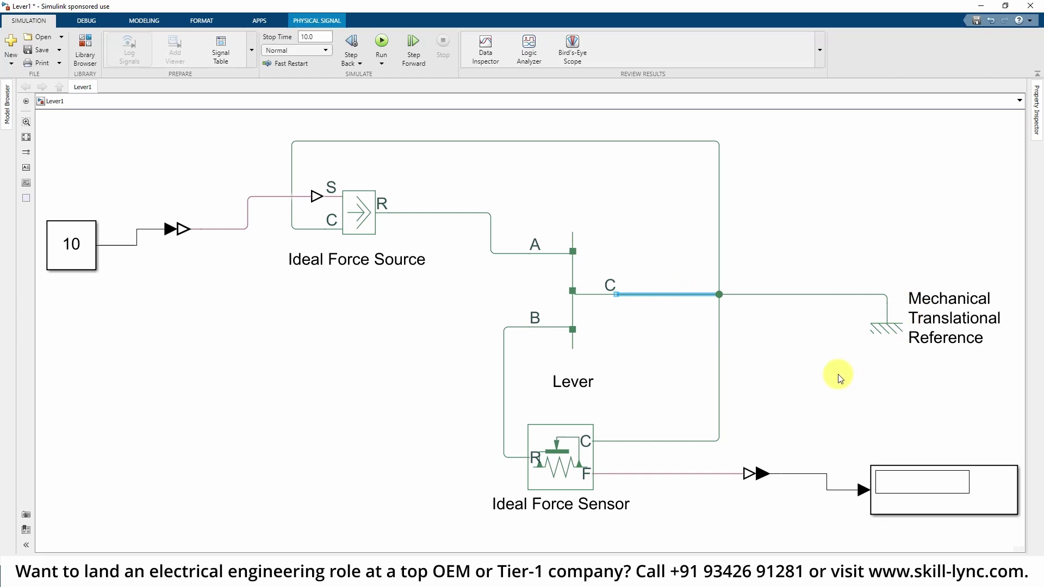
{"action": "left_click", "coordinate": [822, 376]}
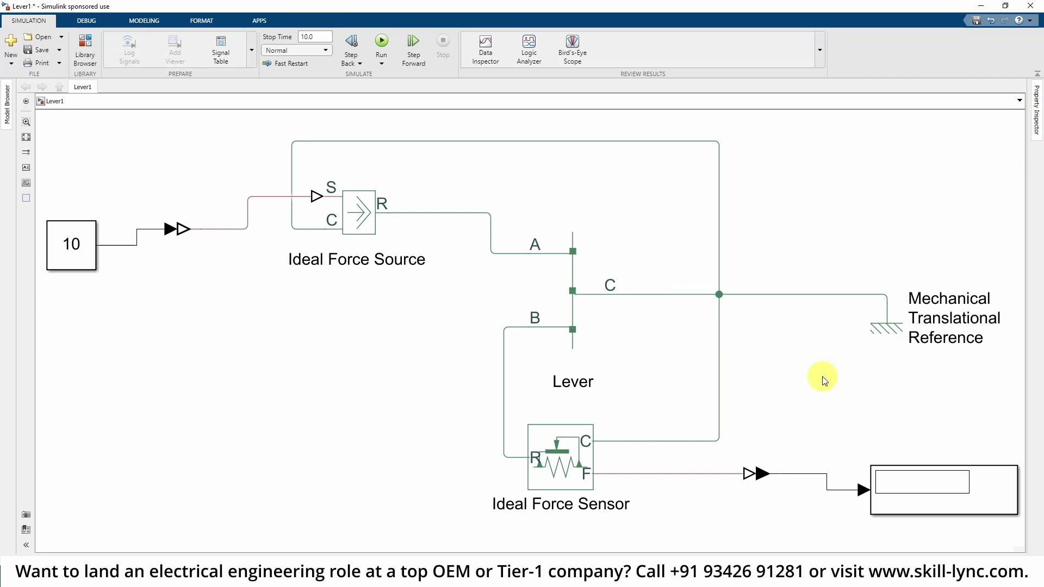
{"action": "left_click", "coordinate": [382, 42]}
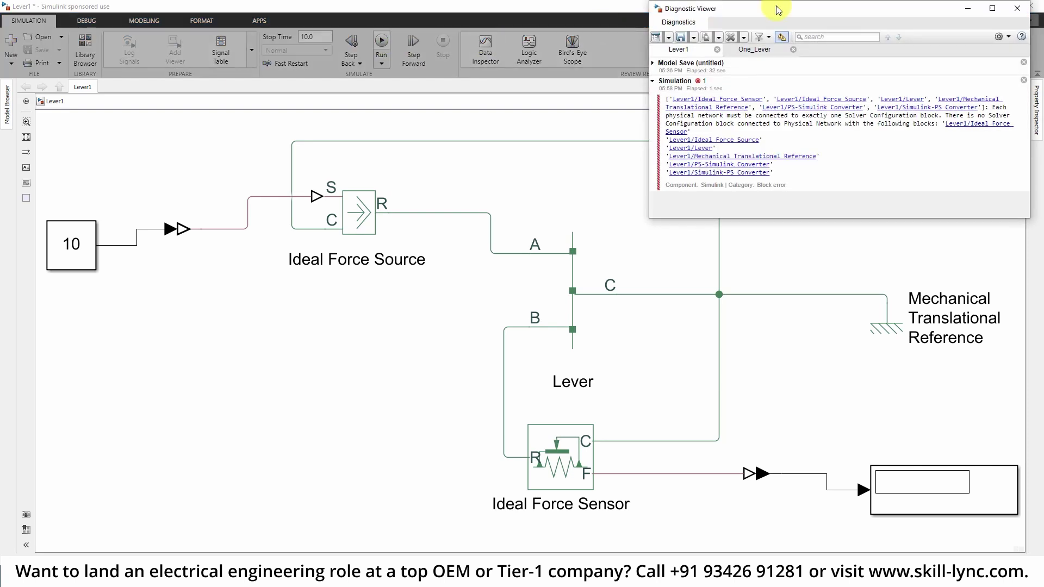
{"action": "left_click_drag", "start_coordinate": [792, 12], "coordinate": [370, 120]}
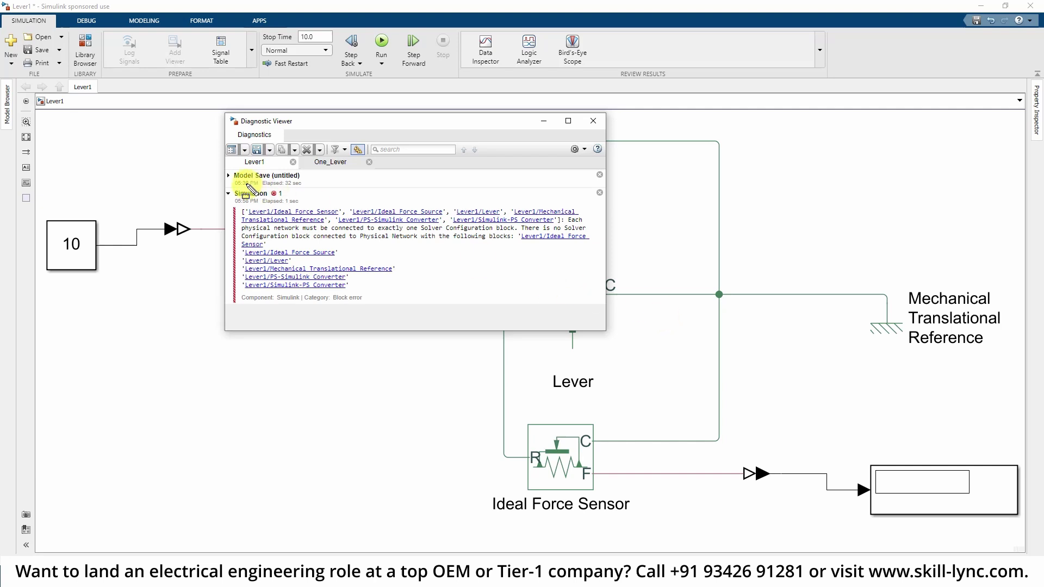
{"action": "mouse_move", "coordinate": [226, 109]}
{"action": "left_mouse_down"}
{"action": "mouse_move", "coordinate": [343, 158]}
{"action": "mouse_move", "coordinate": [443, 156]}
{"action": "mouse_move", "coordinate": [455, 169]}
{"action": "mouse_move", "coordinate": [503, 172]}
{"action": "left_mouse_up"}
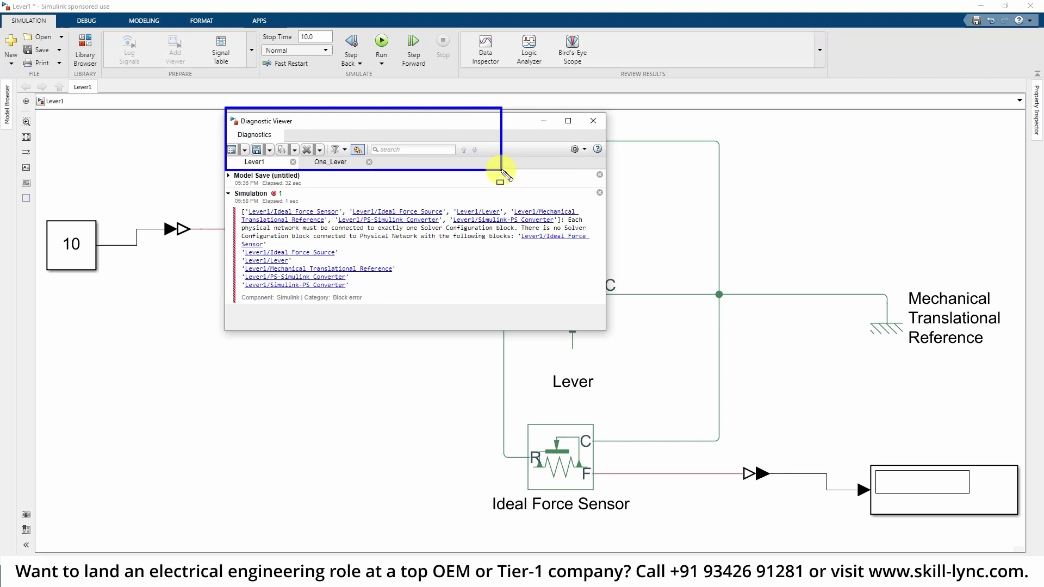
{"action": "left_click_drag", "start_coordinate": [503, 173], "coordinate": [500, 170]}
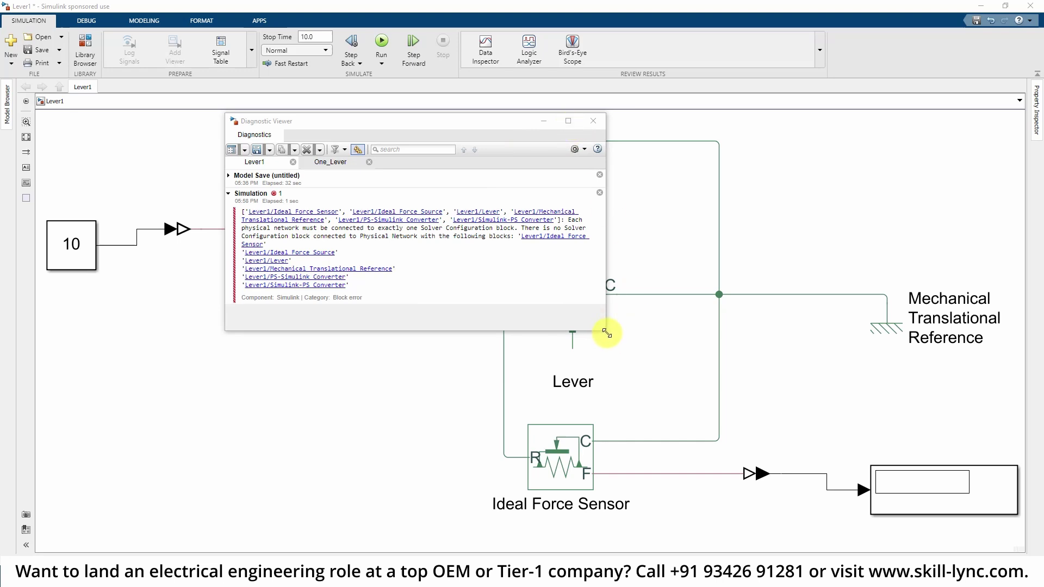
{"action": "left_click_drag", "start_coordinate": [607, 333], "coordinate": [795, 412]}
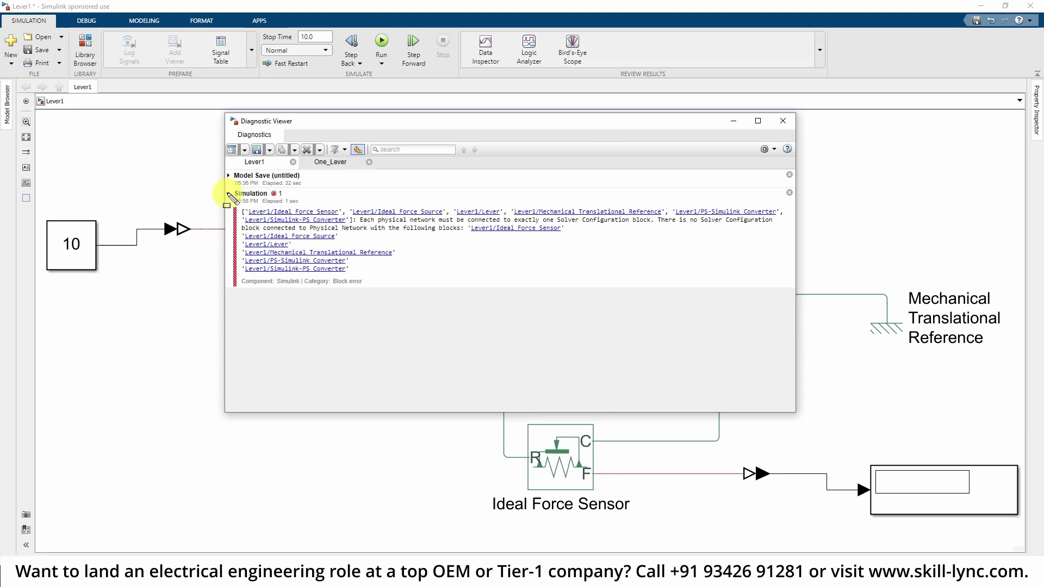
{"action": "mouse_move", "coordinate": [233, 194]}
{"action": "left_mouse_down"}
{"action": "mouse_move", "coordinate": [440, 263]}
{"action": "mouse_move", "coordinate": [790, 284]}
{"action": "left_mouse_up"}
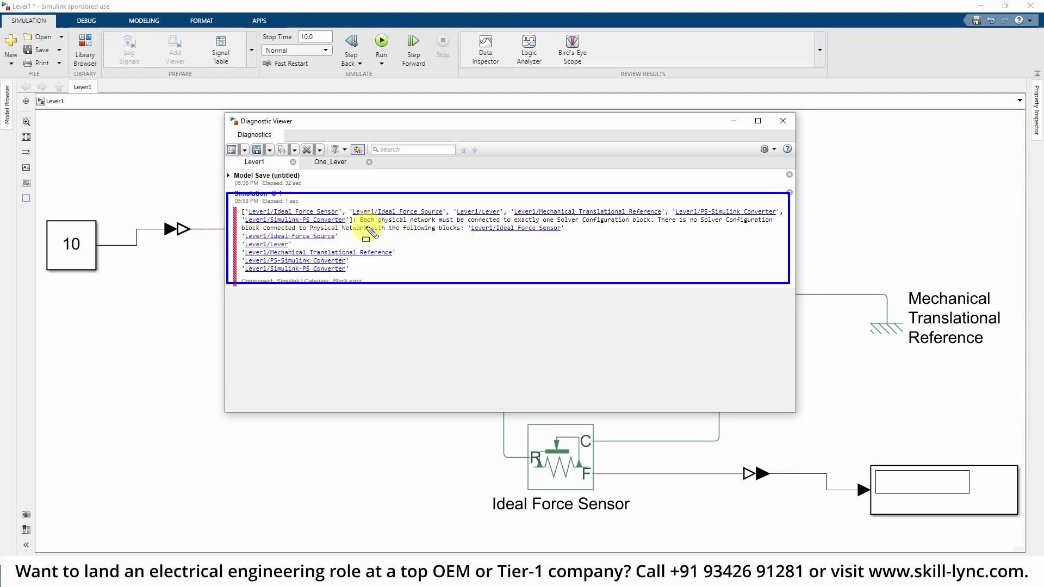
{"action": "left_click", "coordinate": [353, 213]}
{"action": "left_click_drag", "start_coordinate": [366, 224], "coordinate": [776, 227]}
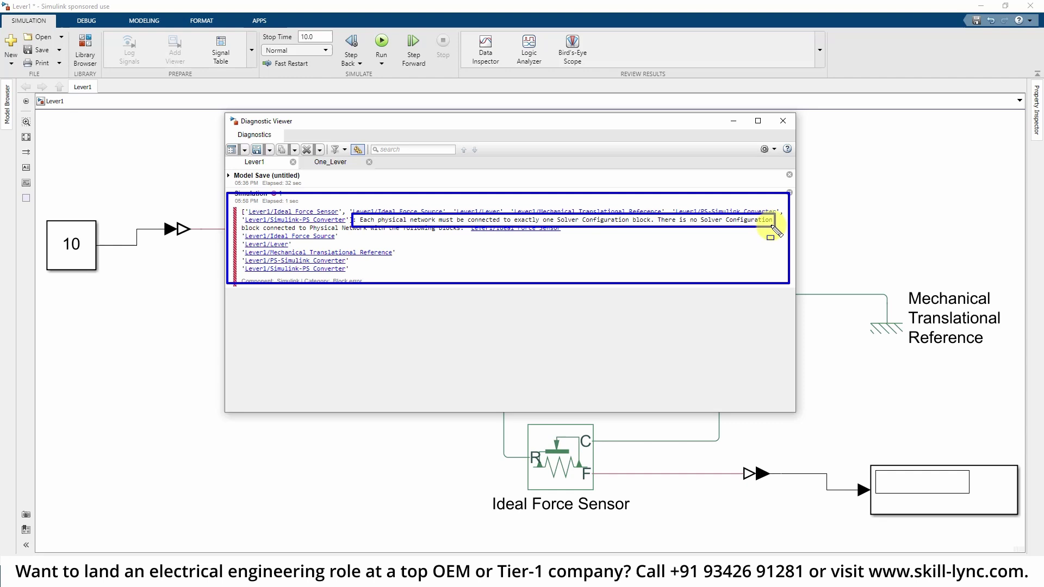
{"action": "left_click", "coordinate": [783, 122]}
Add a Solver Configuration block through a block search for "solver" and place it above the line to the Mechanical Translational Reference
{"action": "double_click", "coordinate": [314, 353]}
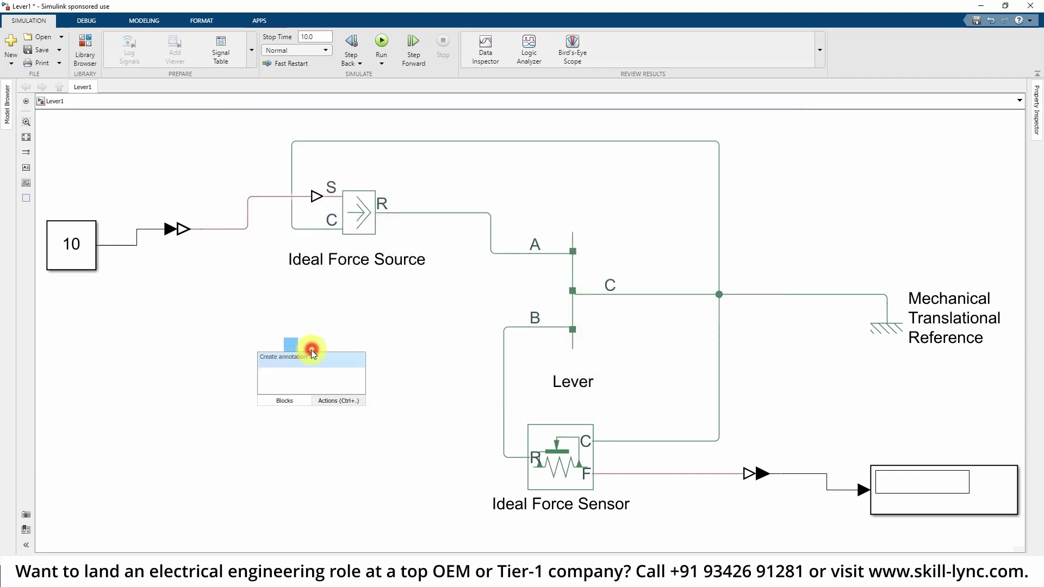
{"action": "left_click", "coordinate": [412, 334]}
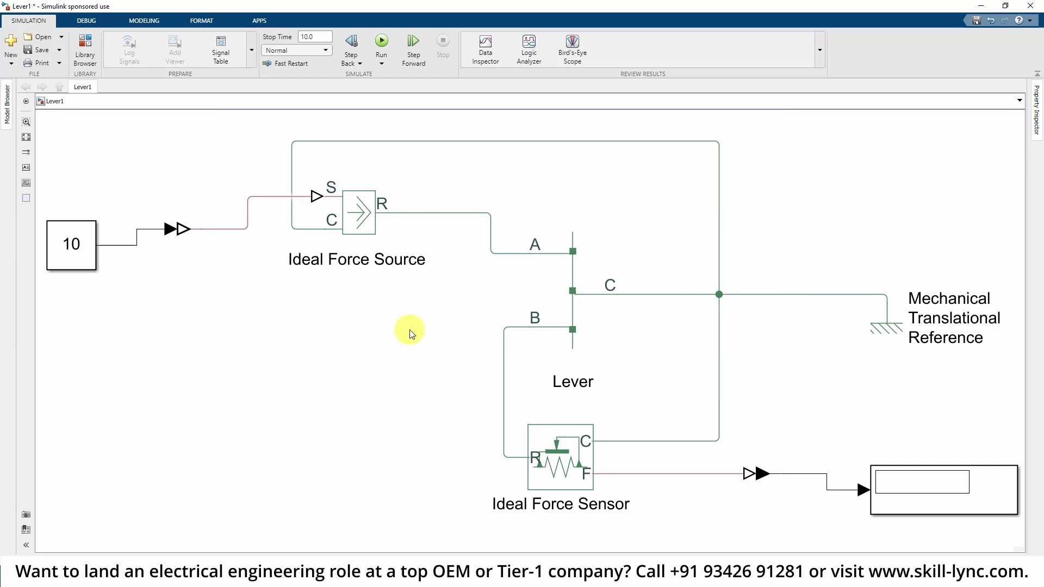
{"action": "double_click", "coordinate": [808, 211]}
{"action": "type", "text": "solver"}
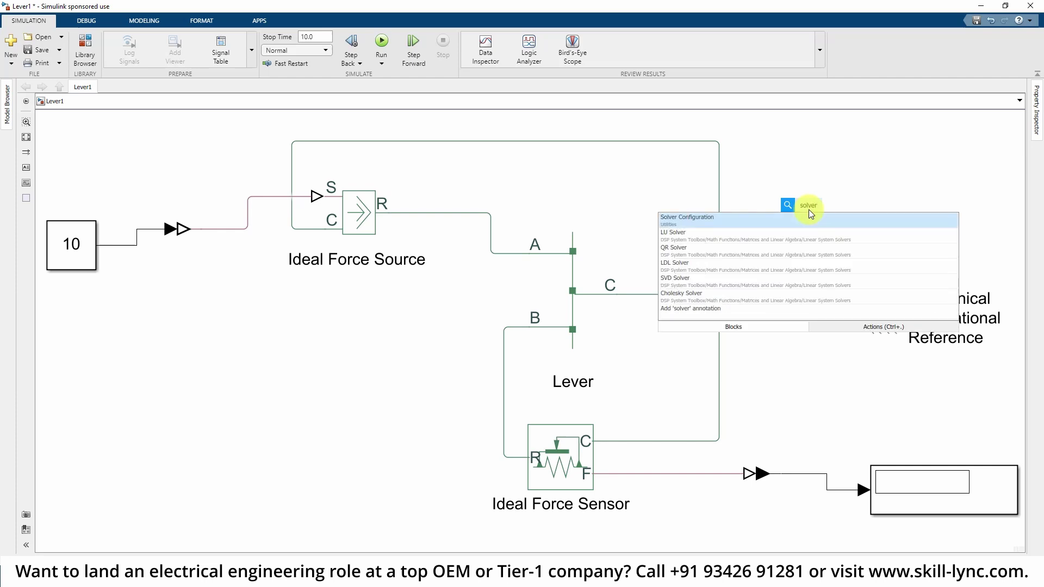
{"action": "left_click", "coordinate": [716, 219]}
{"action": "left_click_drag", "start_coordinate": [716, 218], "coordinate": [844, 206]}
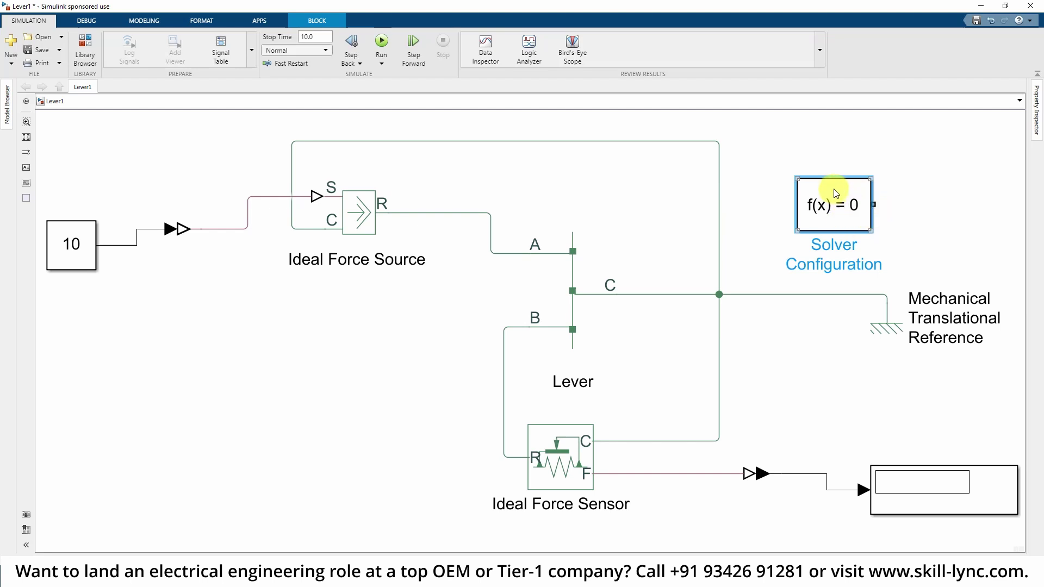
{"action": "left_click_drag", "start_coordinate": [830, 204], "coordinate": [812, 218]}
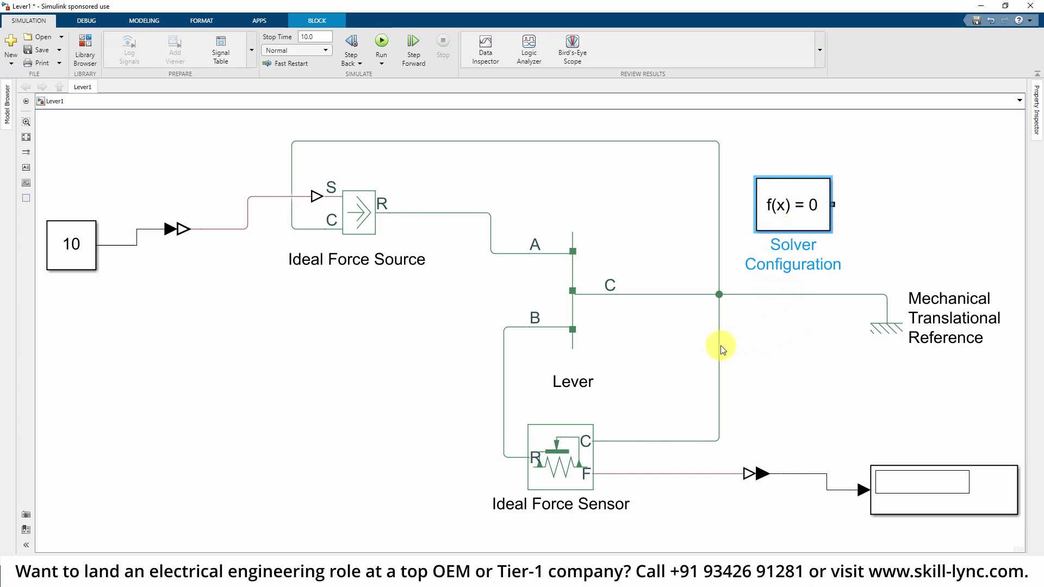
Connect the Solver Configuration port to the line joining Lever port C and the Mechanical Translational Reference
{"action": "left_click", "coordinate": [529, 292]}
{"action": "left_click", "coordinate": [360, 205]}
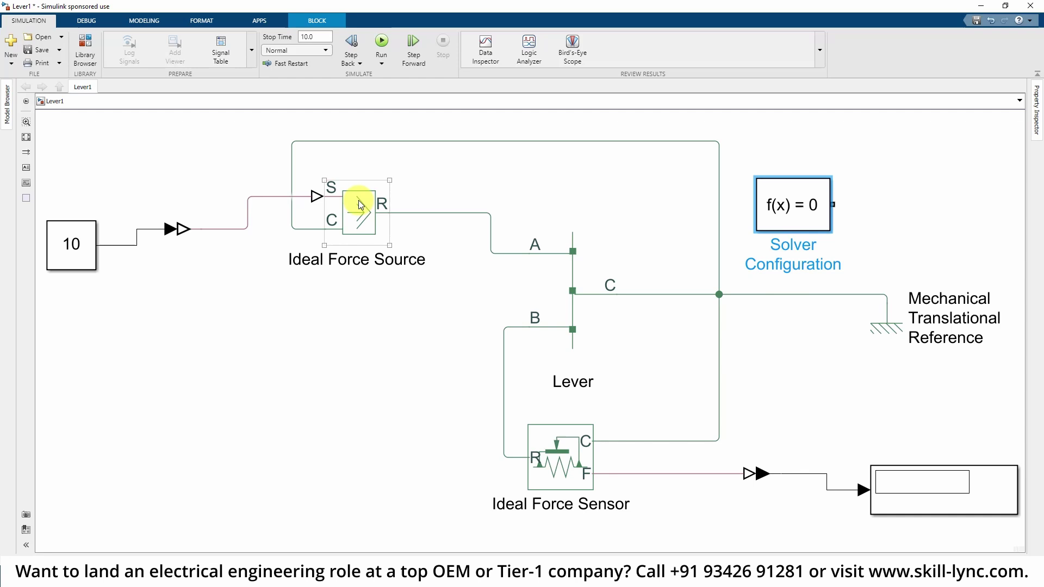
{"action": "left_click", "coordinate": [358, 200]}
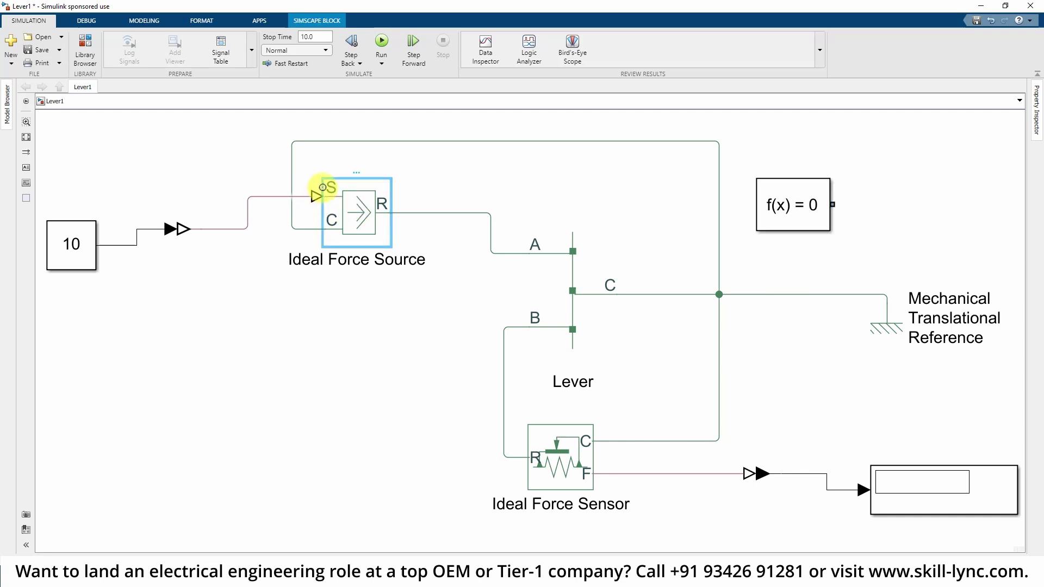
{"action": "left_click", "coordinate": [560, 256]}
{"action": "left_click", "coordinate": [572, 474]}
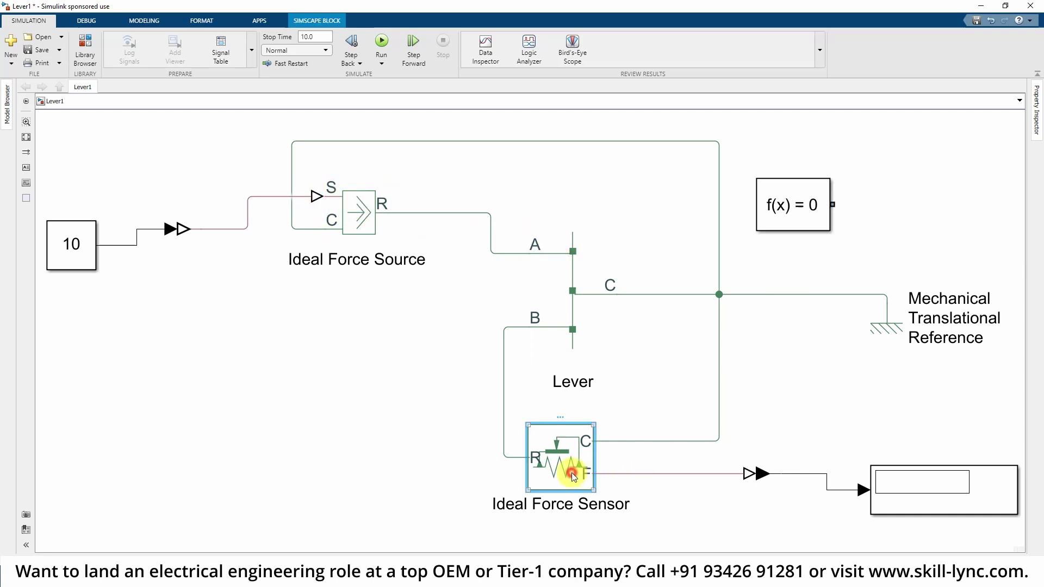
{"action": "left_click", "coordinate": [886, 244]}
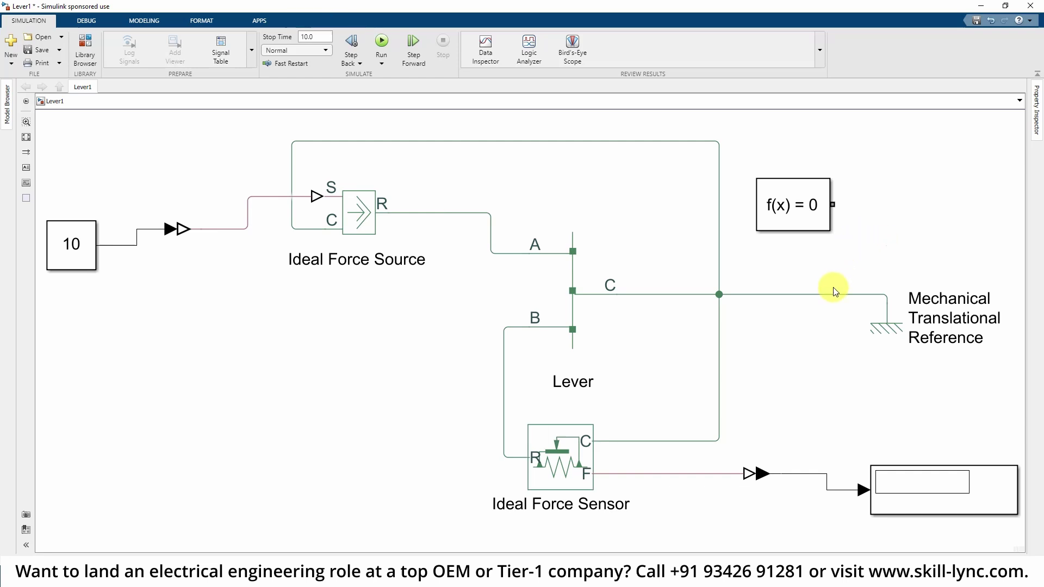
{"action": "left_click_drag", "start_coordinate": [832, 204], "coordinate": [851, 294]}
Review the Solver Configuration block's parameters and close them without changing anything
{"action": "left_click", "coordinate": [785, 193]}
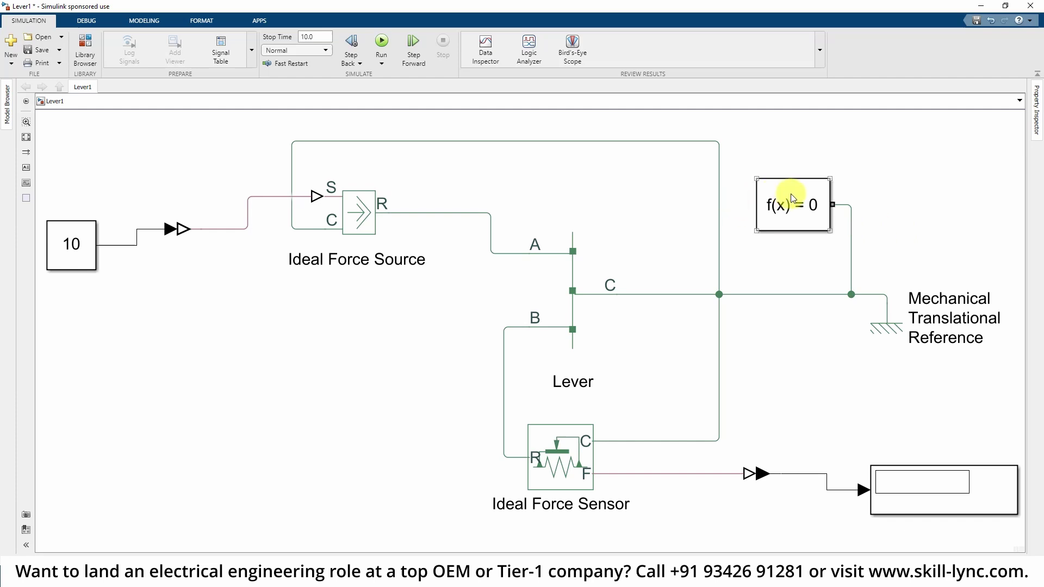
{"action": "double_click", "coordinate": [792, 199]}
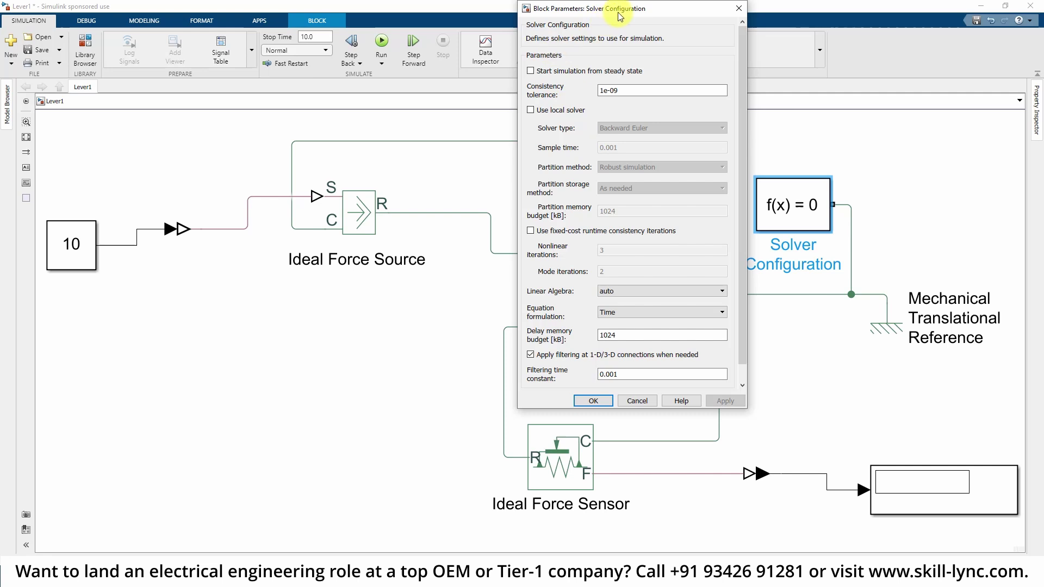
{"action": "left_click_drag", "start_coordinate": [625, 11], "coordinate": [429, 109]}
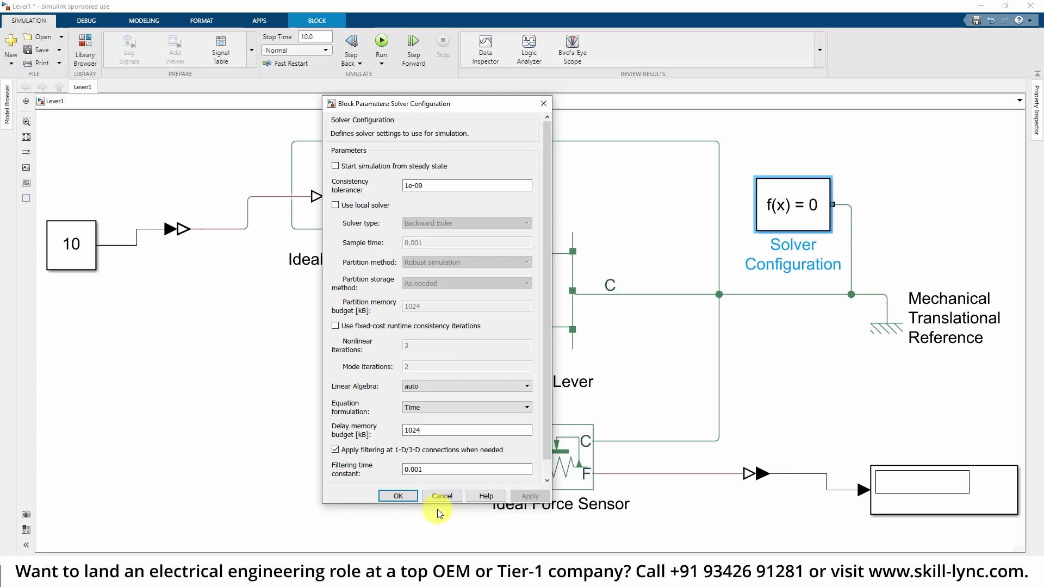
{"action": "left_click", "coordinate": [407, 496]}
{"action": "left_click", "coordinate": [389, 409]}
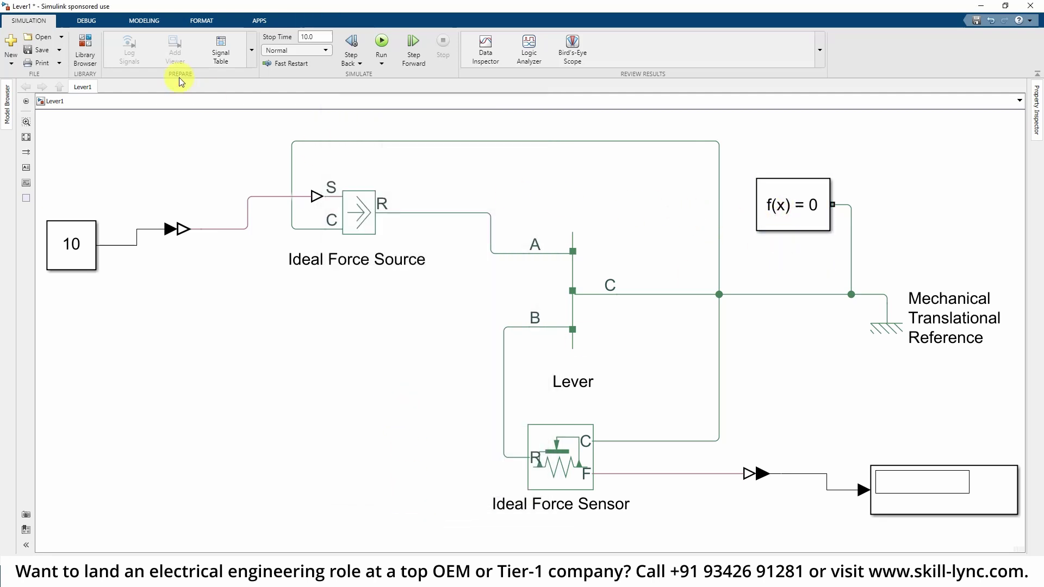
Run the Lever1 simulation and check the force reading on the Display
{"action": "left_click", "coordinate": [383, 41]}
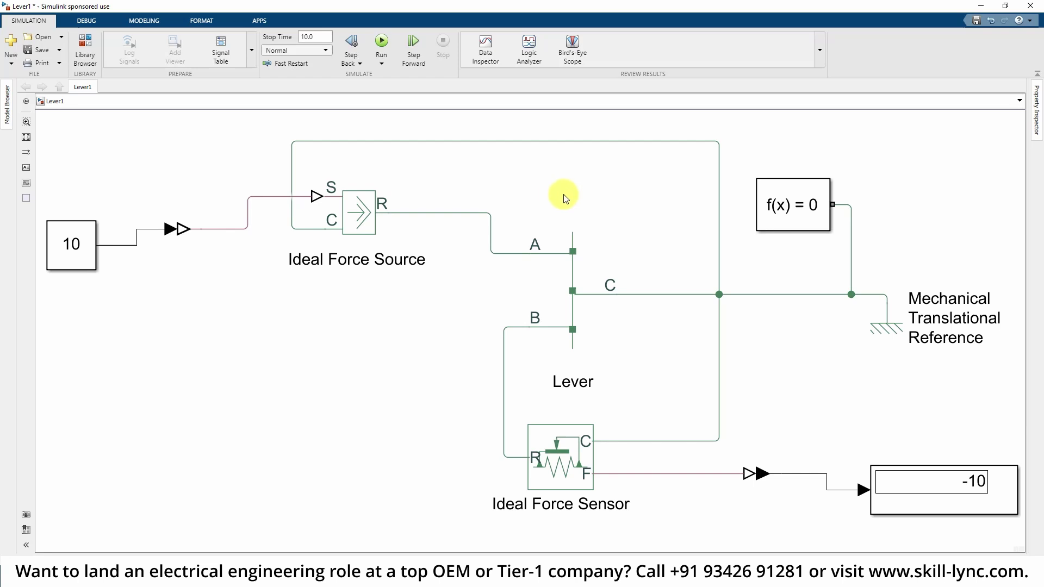
{"action": "left_click", "coordinate": [960, 482]}
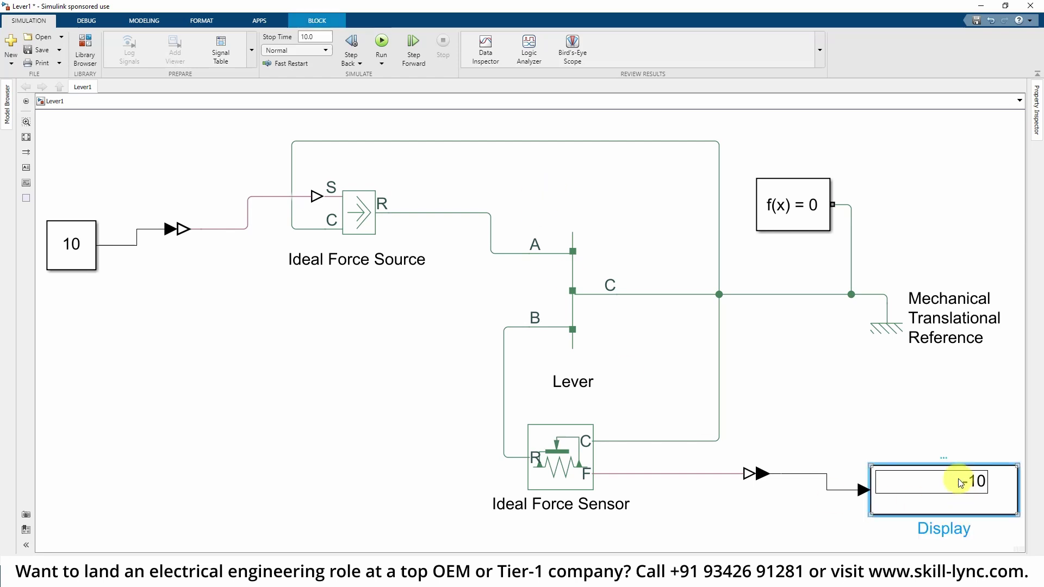
{"action": "left_click", "coordinate": [324, 403]}
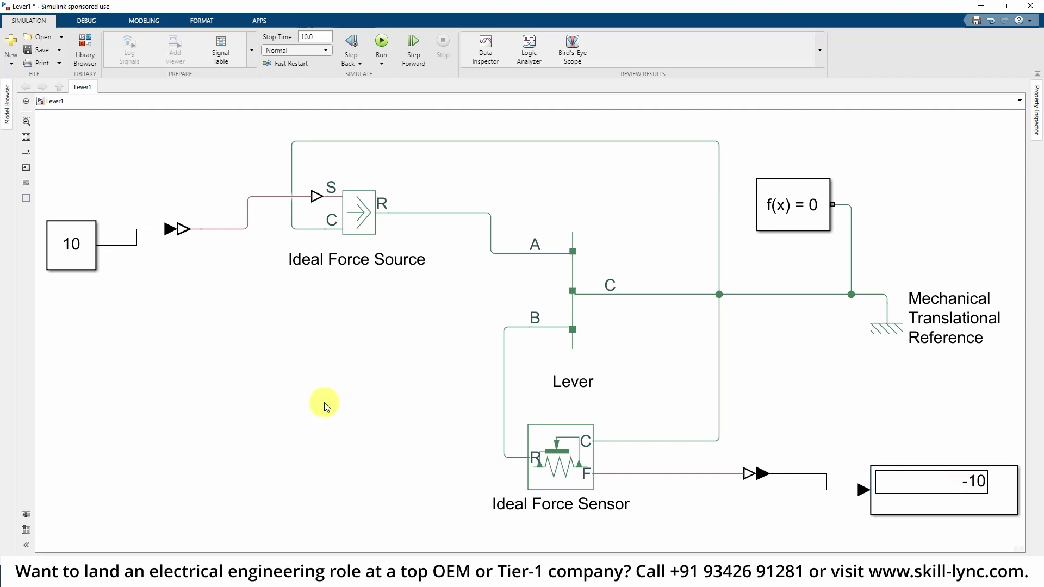
Examine the first-class lever schematic and force equations in the Lever block's help page, and close the block parameters unchanged
{"action": "left_click", "coordinate": [75, 253]}
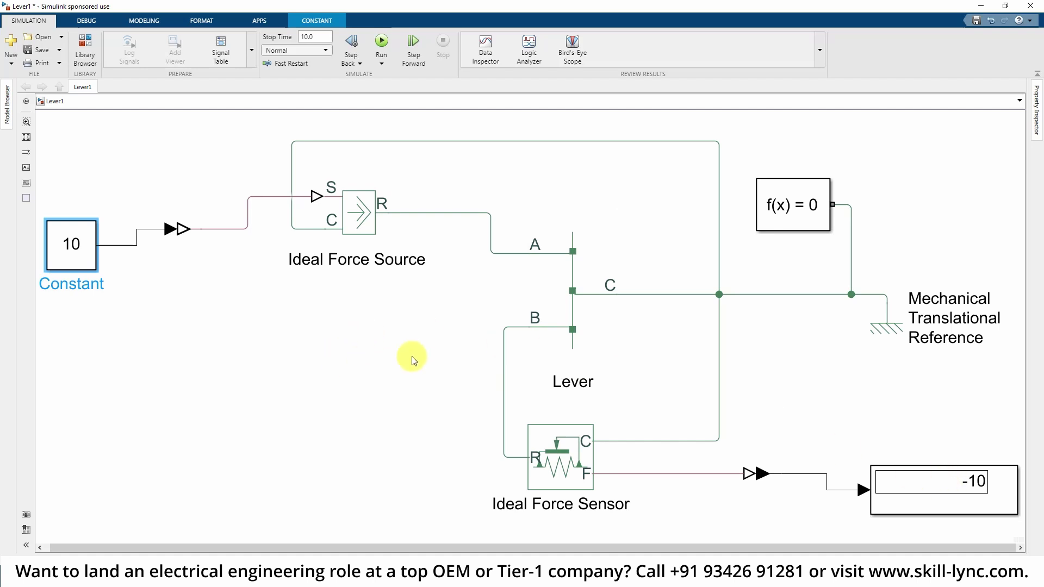
{"action": "left_click", "coordinate": [549, 285]}
{"action": "double_click", "coordinate": [549, 283]}
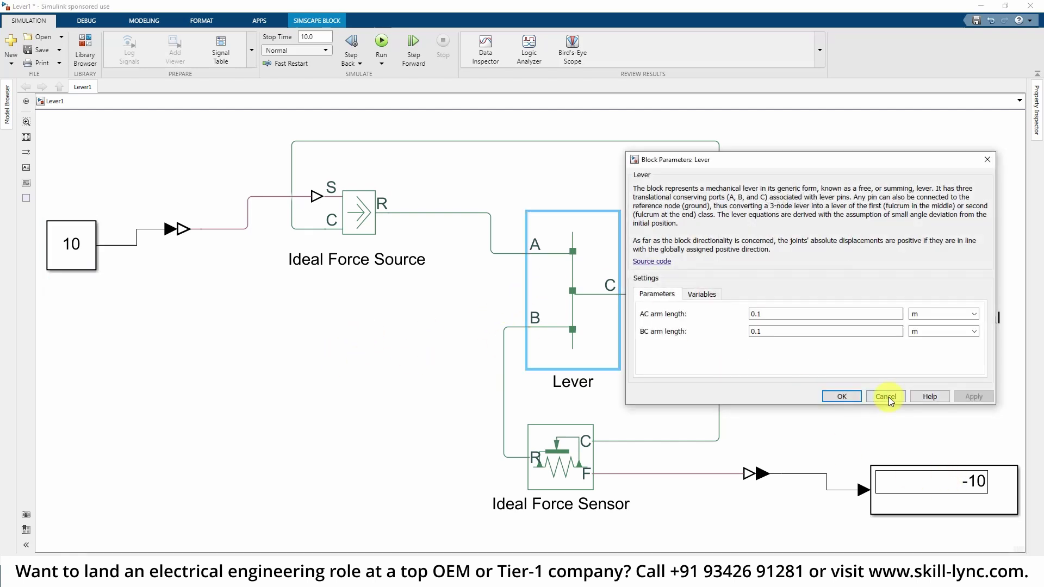
{"action": "left_click", "coordinate": [935, 396]}
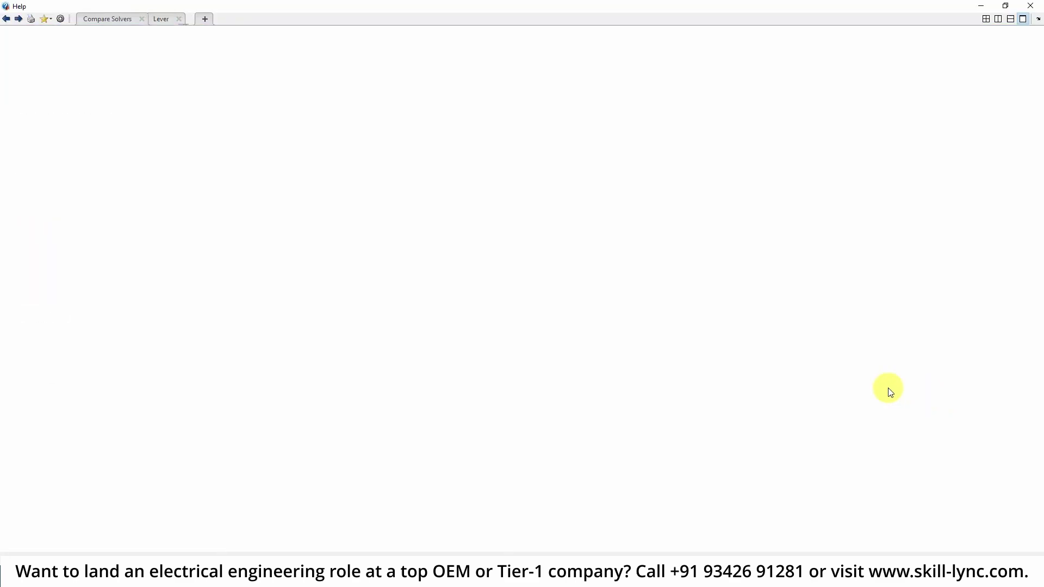
{"action": "scroll", "coordinate": [366, 238], "scroll_direction": "down", "scroll_amount": 5}
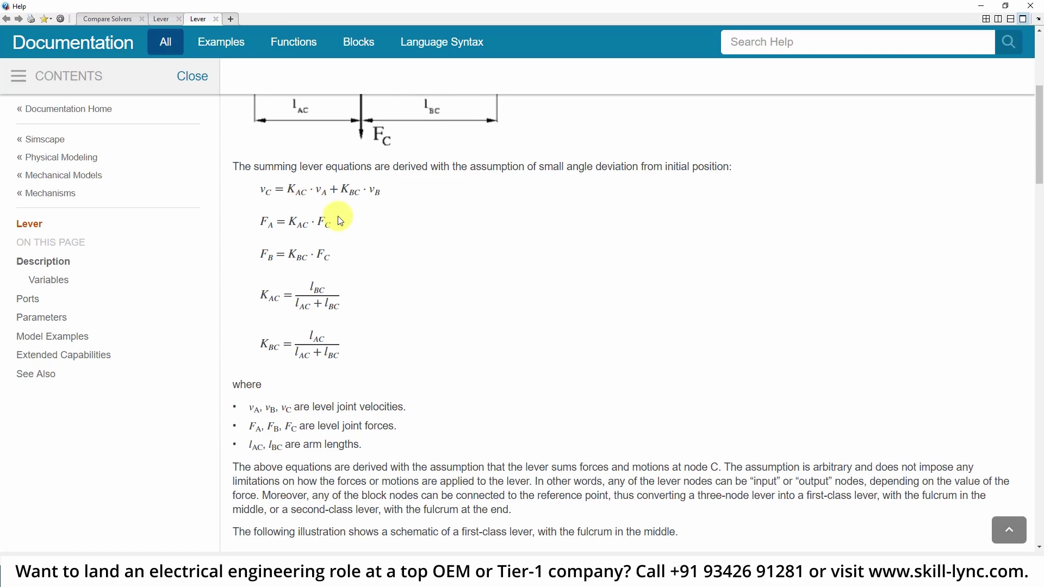
{"action": "scroll", "coordinate": [375, 304], "scroll_direction": "down", "scroll_amount": 6}
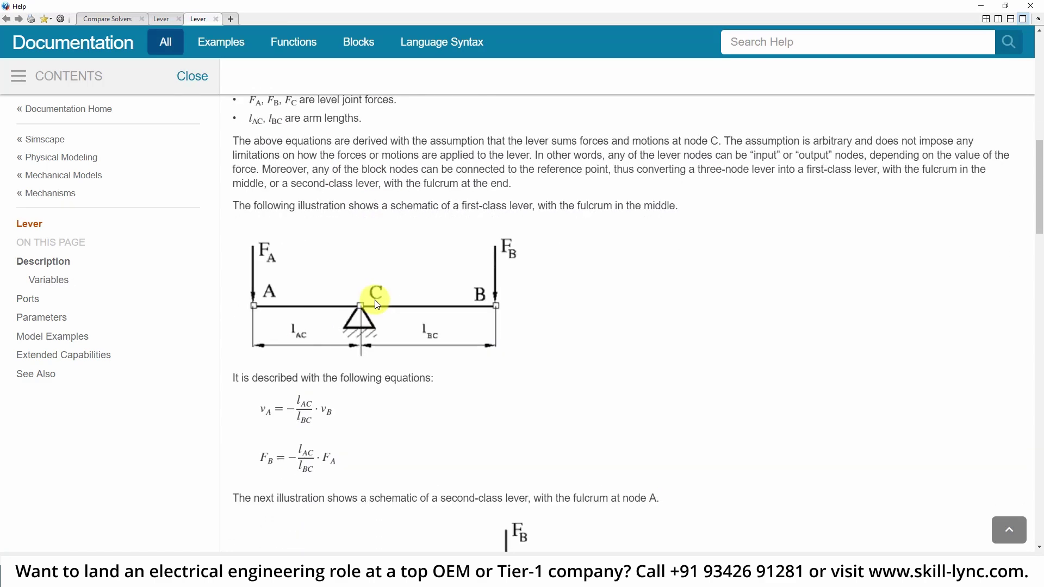
{"action": "scroll", "coordinate": [378, 303], "scroll_direction": "down", "scroll_amount": 6}
{"action": "scroll", "coordinate": [377, 303], "scroll_direction": "up", "scroll_amount": 9}
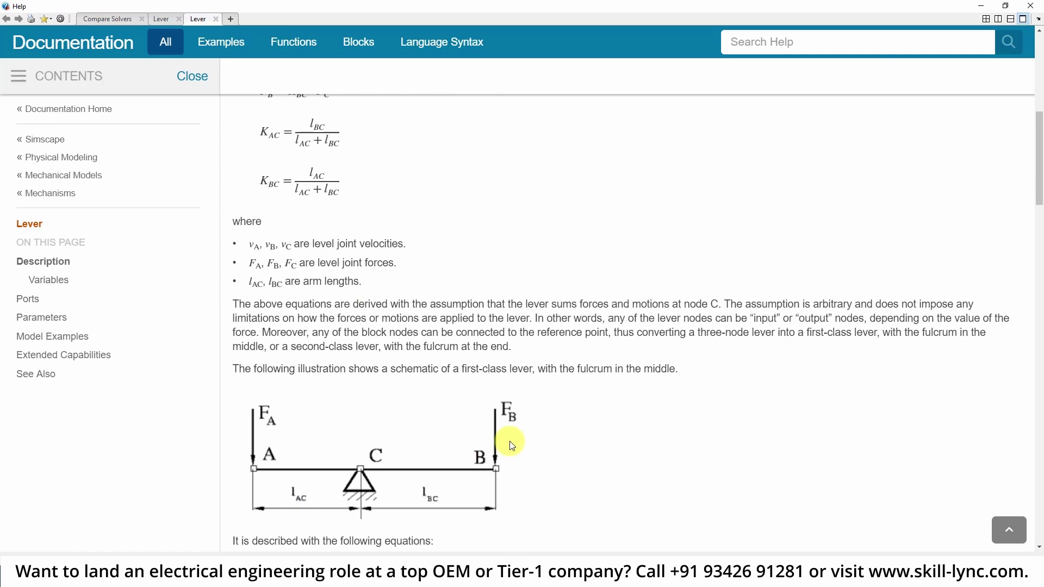
{"action": "key", "text": "alt+Tab"}
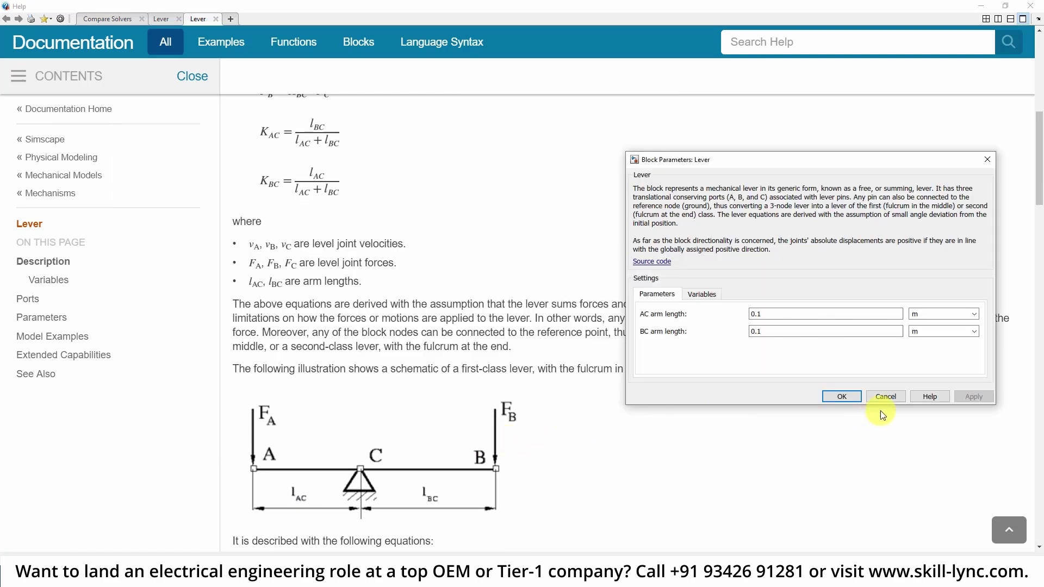
{"action": "left_click", "coordinate": [882, 401]}
Select the Constant block and check the force value it feeds to the Ideal Force Source
{"action": "left_click", "coordinate": [77, 261]}
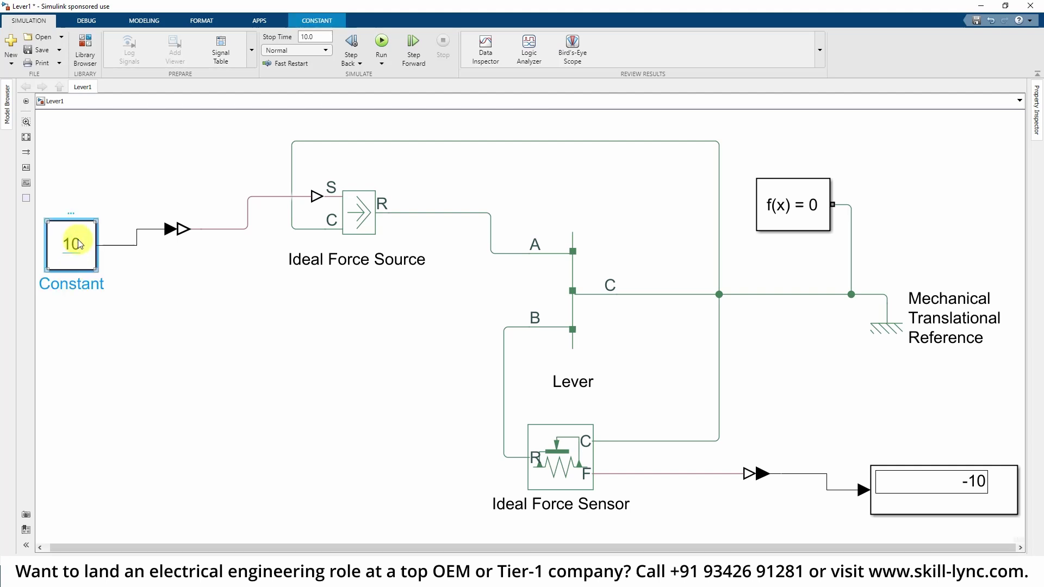
{"action": "left_click", "coordinate": [77, 239]}
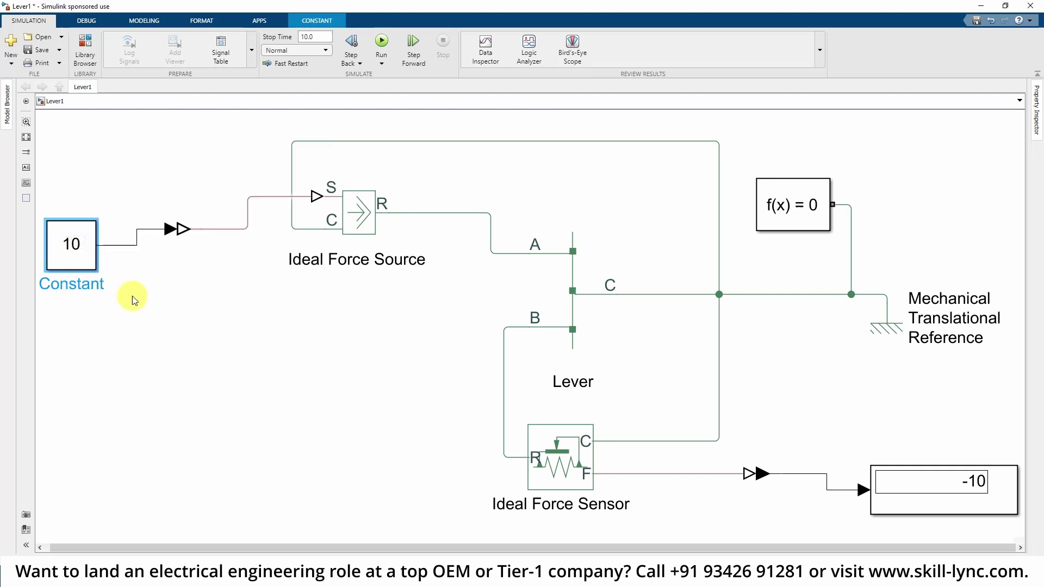
{"action": "left_click", "coordinate": [138, 326]}
{"action": "left_click", "coordinate": [77, 250]}
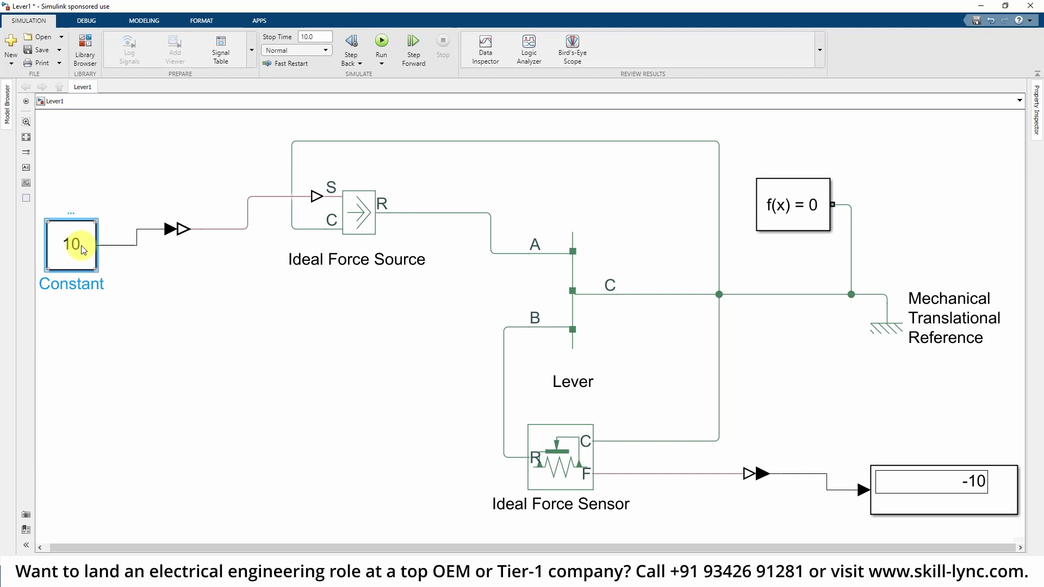
Set the Constant block's value to 100 and rerun the Lever1 simulation
{"action": "double_click", "coordinate": [77, 249]}
{"action": "left_click", "coordinate": [125, 255]}
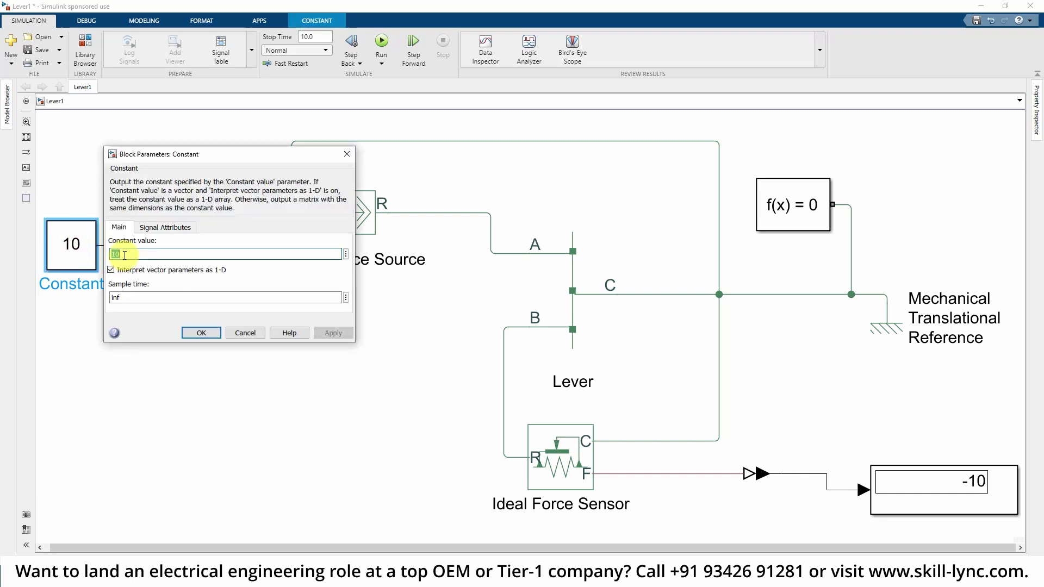
{"action": "key", "text": "BackSpace"}
{"action": "type", "text": "00"}
{"action": "left_click", "coordinate": [202, 333]}
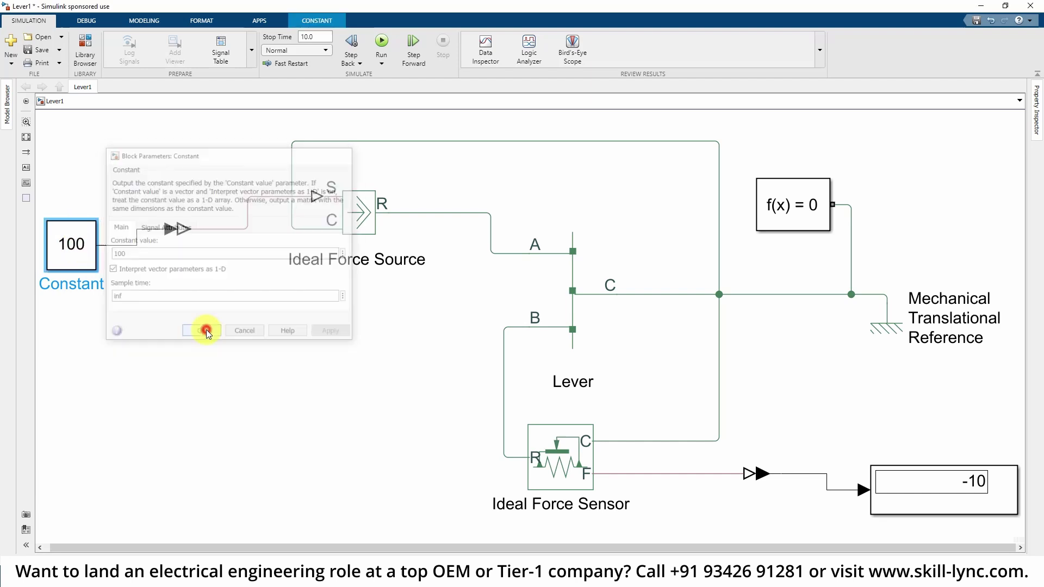
{"action": "left_click", "coordinate": [381, 43]}
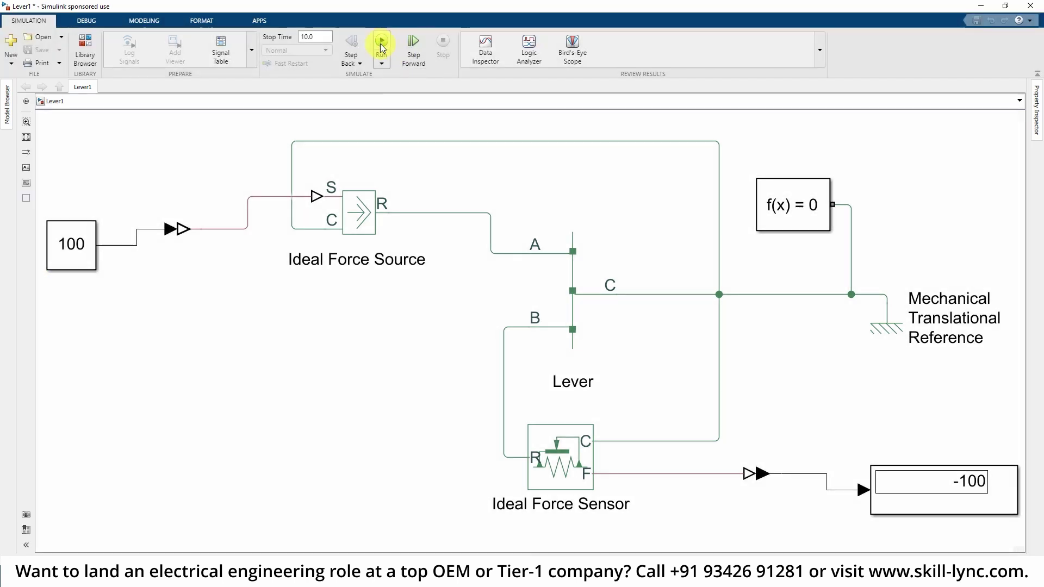
{"action": "left_click", "coordinate": [77, 252]}
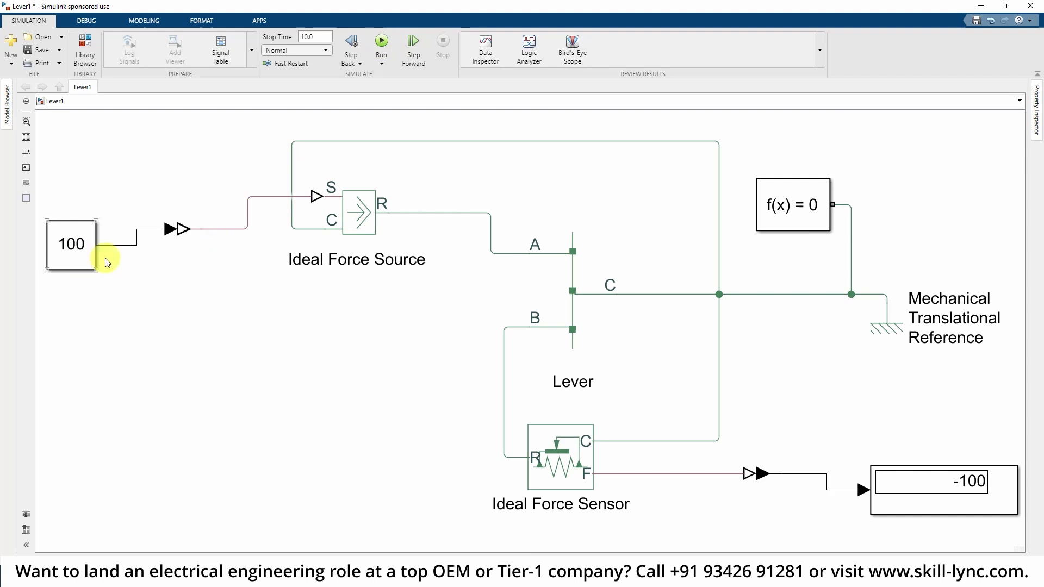
Set the Lever block's AC arm length to 0.4 m and accept the parameters
{"action": "left_click", "coordinate": [586, 284]}
{"action": "double_click", "coordinate": [587, 284]}
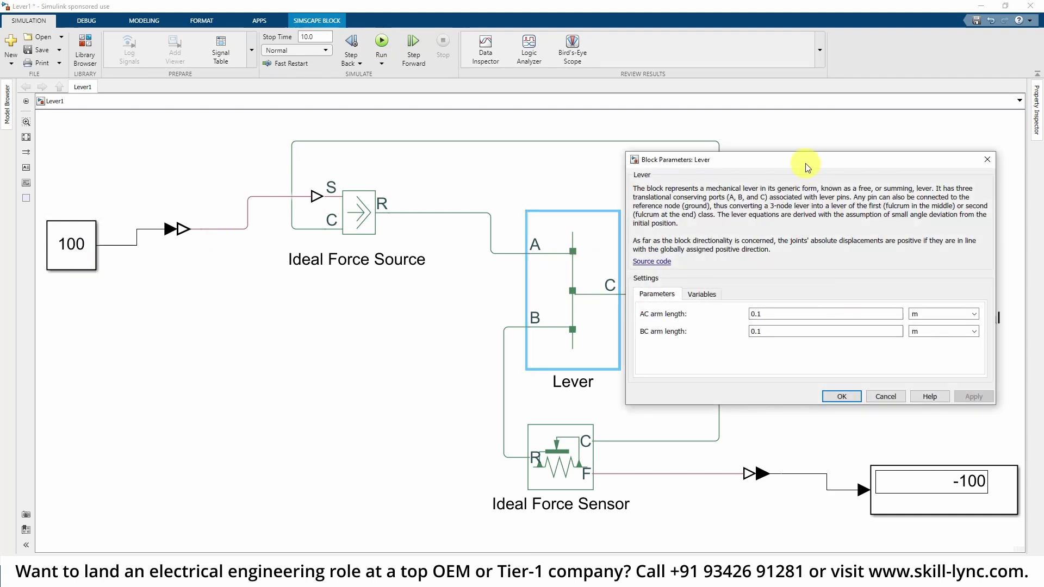
{"action": "left_click_drag", "start_coordinate": [804, 163], "coordinate": [503, 194]}
{"action": "left_click", "coordinate": [67, 260]}
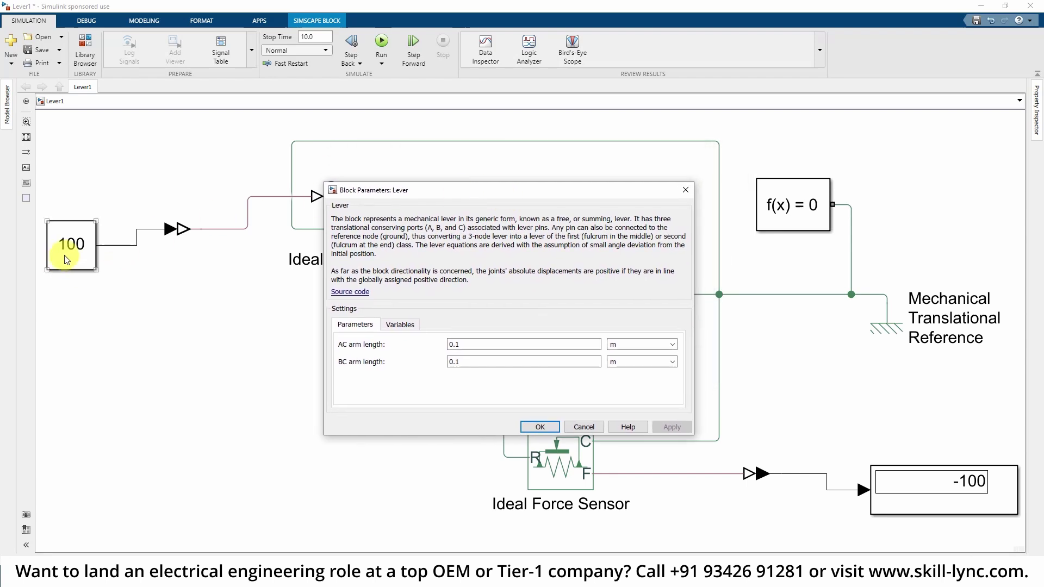
{"action": "left_click", "coordinate": [885, 468]}
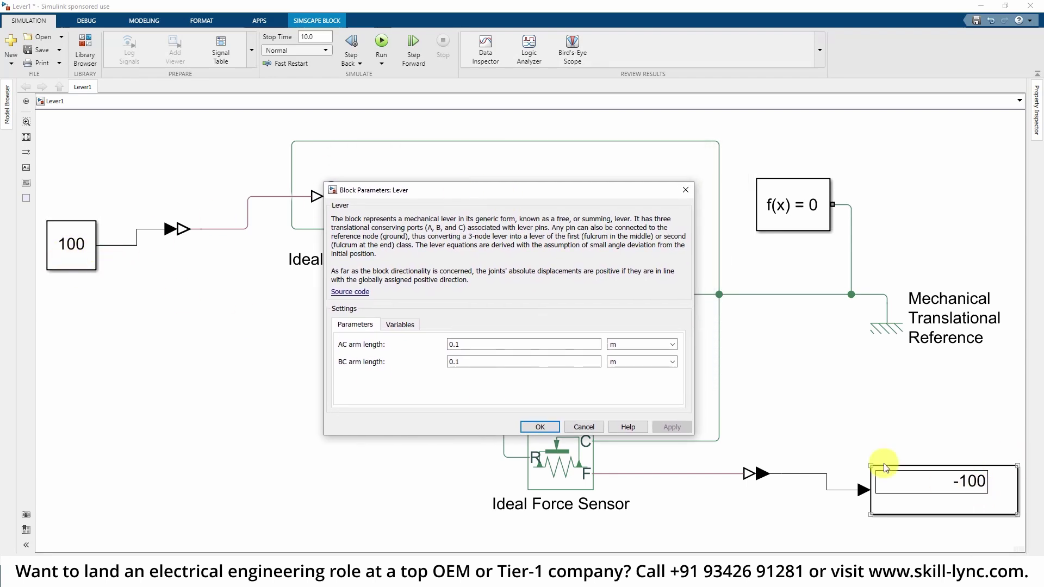
{"action": "left_click", "coordinate": [571, 281]}
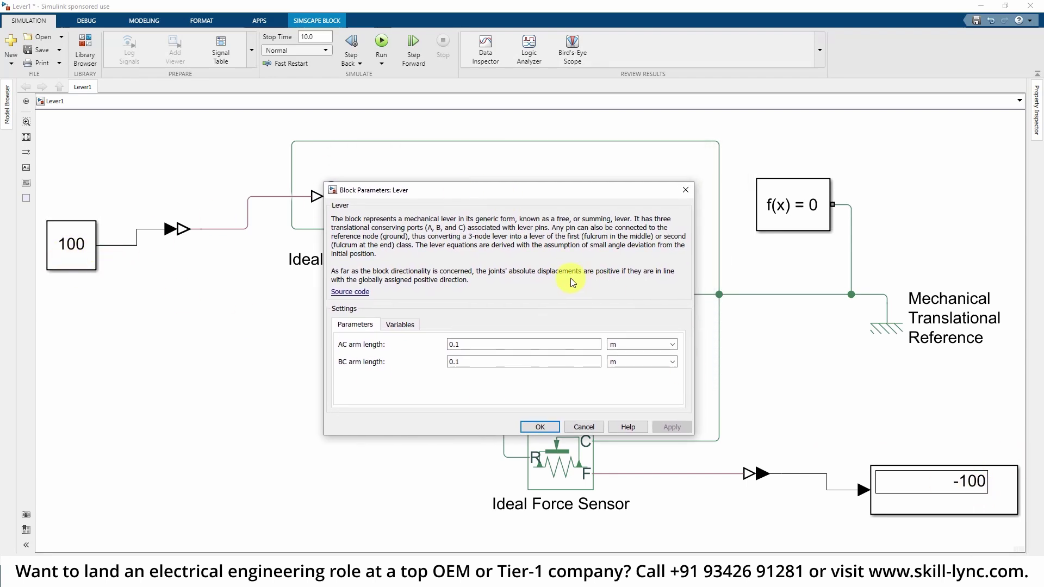
{"action": "left_click", "coordinate": [470, 344]}
{"action": "double_click", "coordinate": [471, 344]}
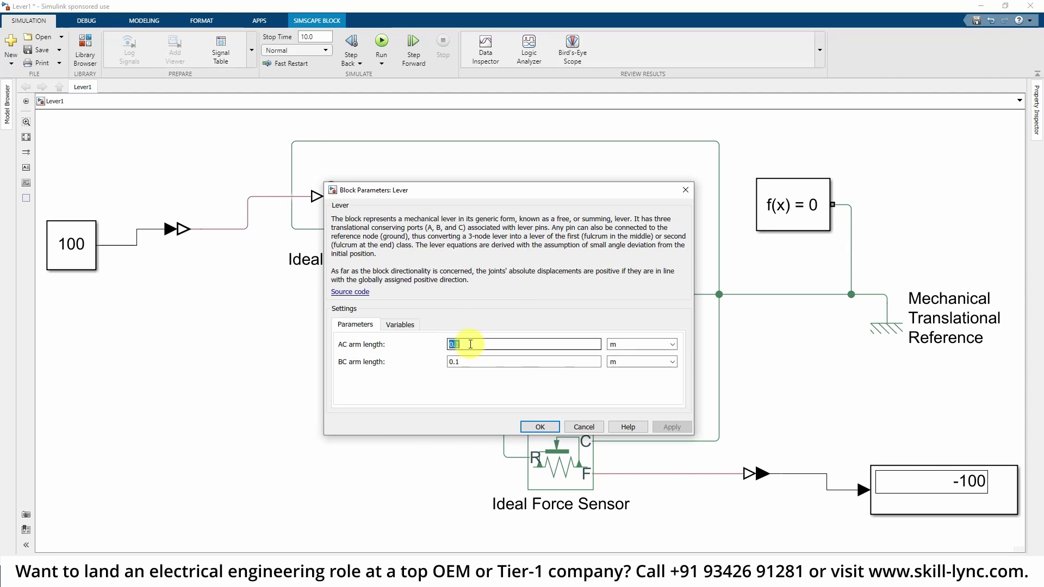
{"action": "left_click", "coordinate": [471, 344]}
{"action": "key", "text": "BackSpace"}
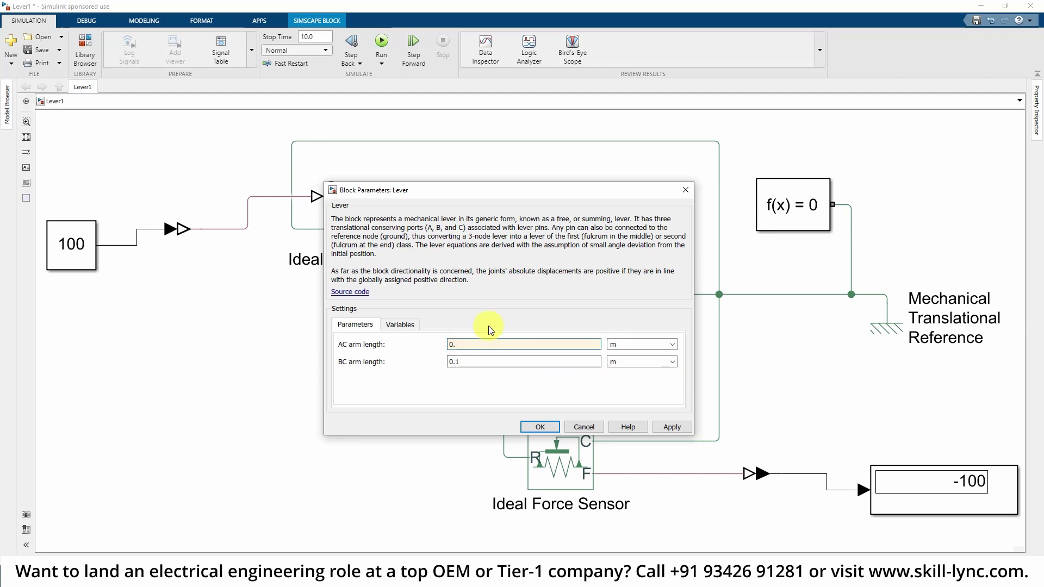
{"action": "type", "text": "4"}
{"action": "mouse_move", "coordinate": [492, 392]}
{"action": "left_mouse_down"}
{"action": "mouse_move", "coordinate": [560, 438]}
{"action": "mouse_move", "coordinate": [711, 447]}
{"action": "left_mouse_up"}
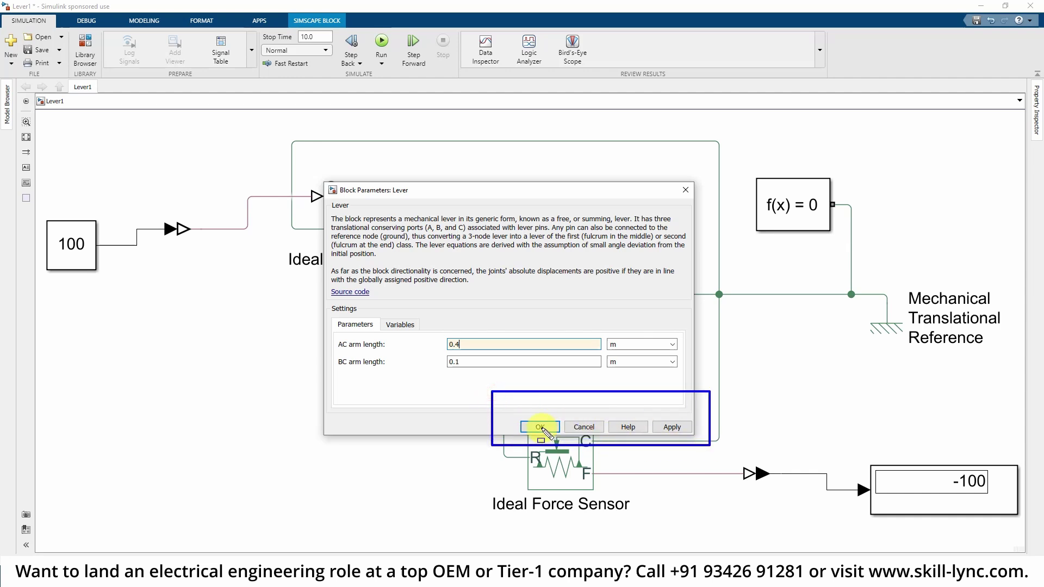
{"action": "left_click_drag", "start_coordinate": [517, 408], "coordinate": [563, 437]}
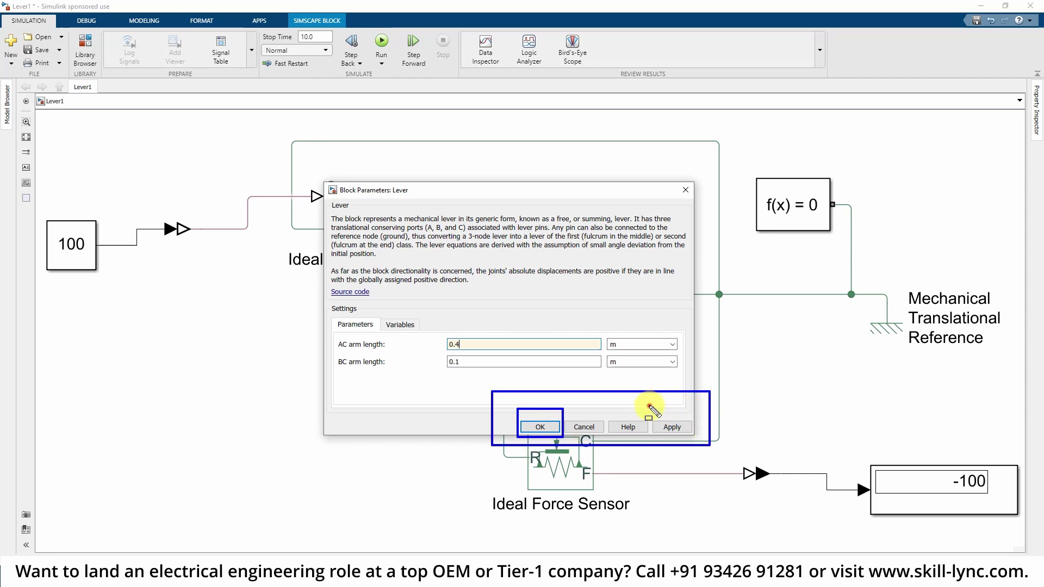
{"action": "mouse_move", "coordinate": [648, 404]}
{"action": "left_mouse_down"}
{"action": "mouse_move", "coordinate": [708, 449]}
{"action": "mouse_move", "coordinate": [697, 439]}
{"action": "left_mouse_up"}
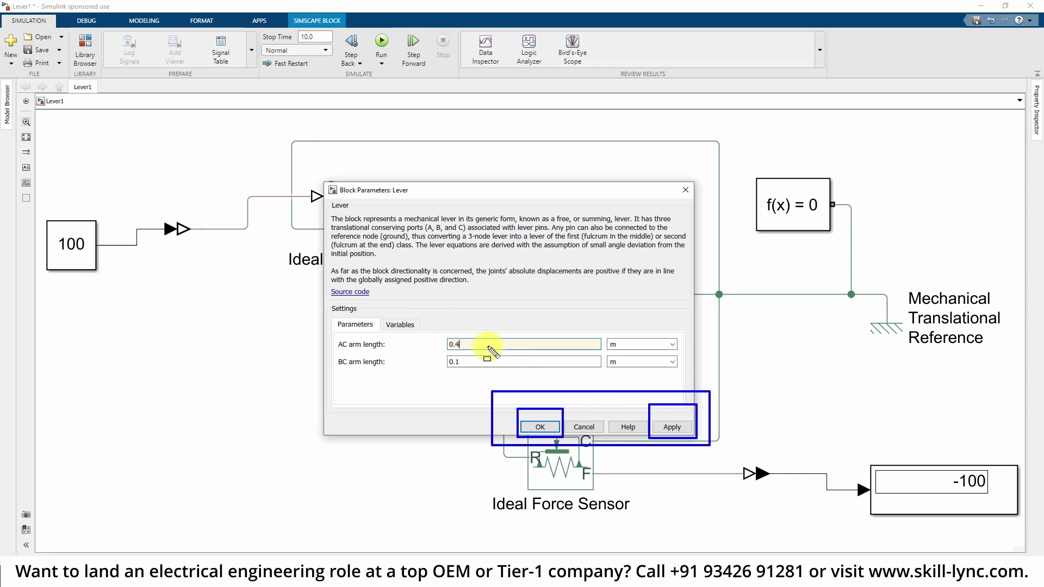
{"action": "left_click", "coordinate": [554, 428]}
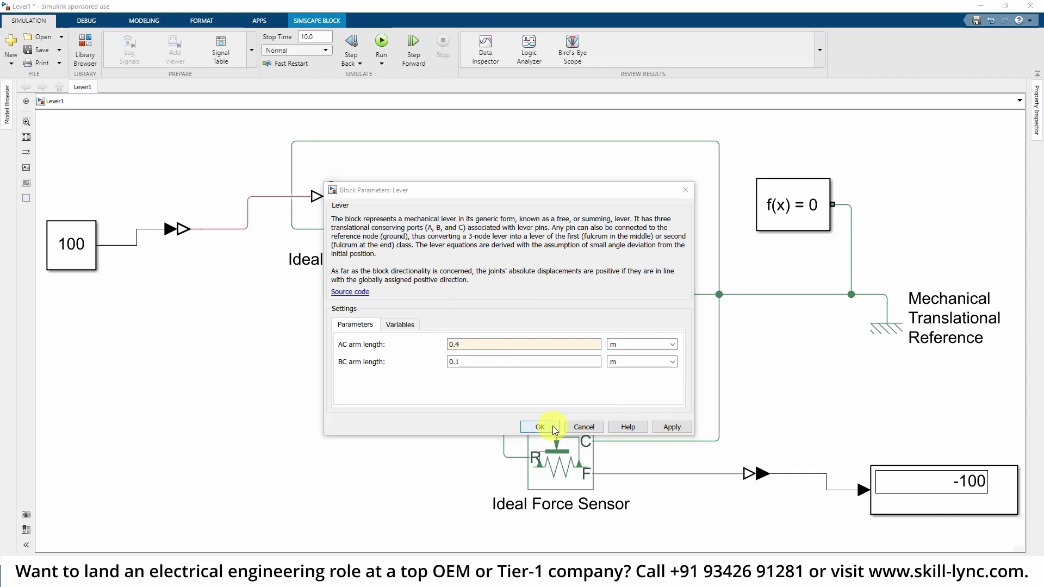
{"action": "left_click", "coordinate": [316, 367]}
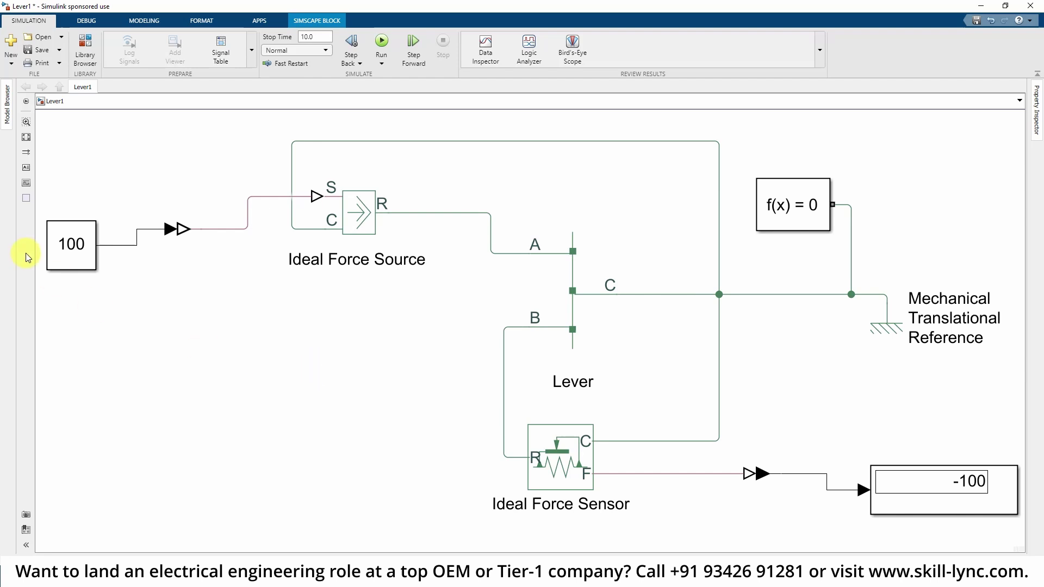
Check the Lever block's arm length parameters and close them without changing anything
{"action": "left_click", "coordinate": [567, 300]}
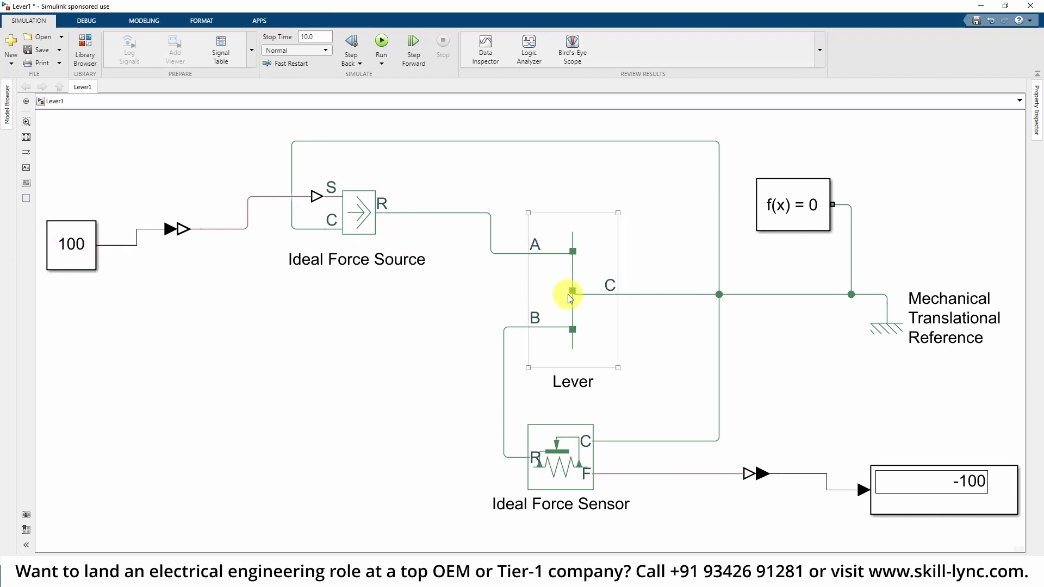
{"action": "double_click", "coordinate": [570, 292]}
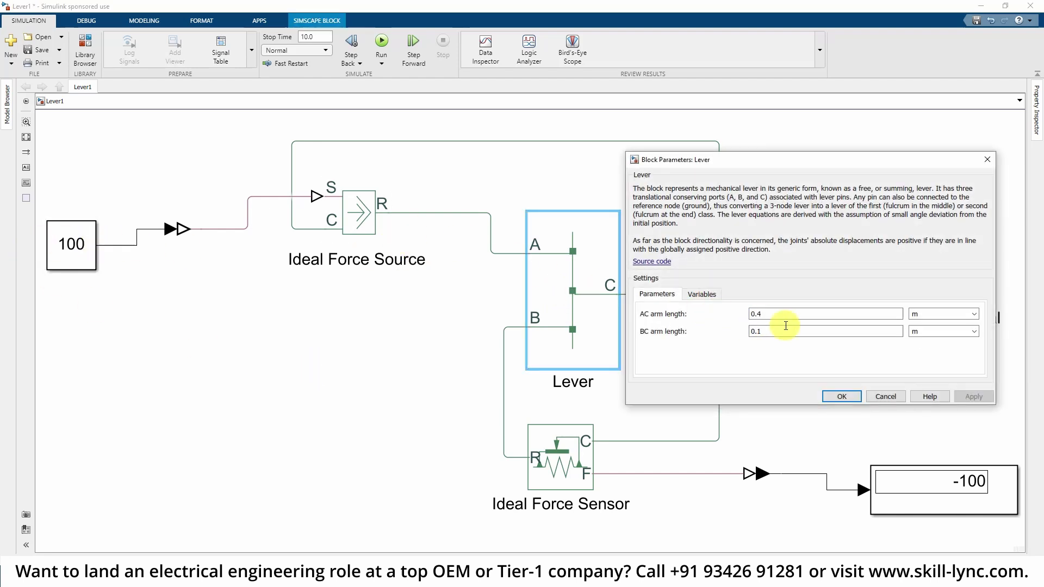
{"action": "left_click", "coordinate": [883, 397]}
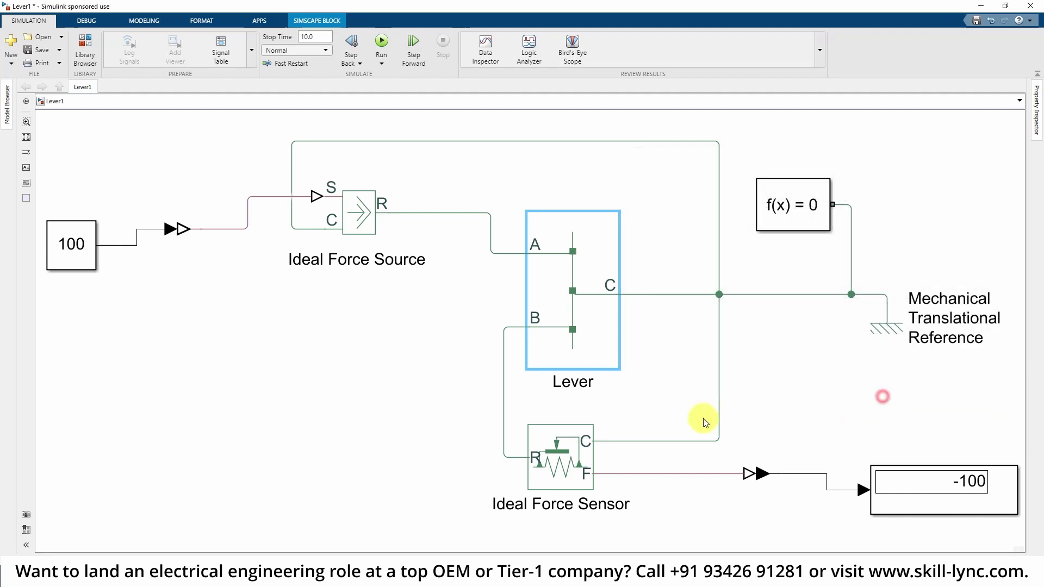
{"action": "left_click", "coordinate": [361, 342]}
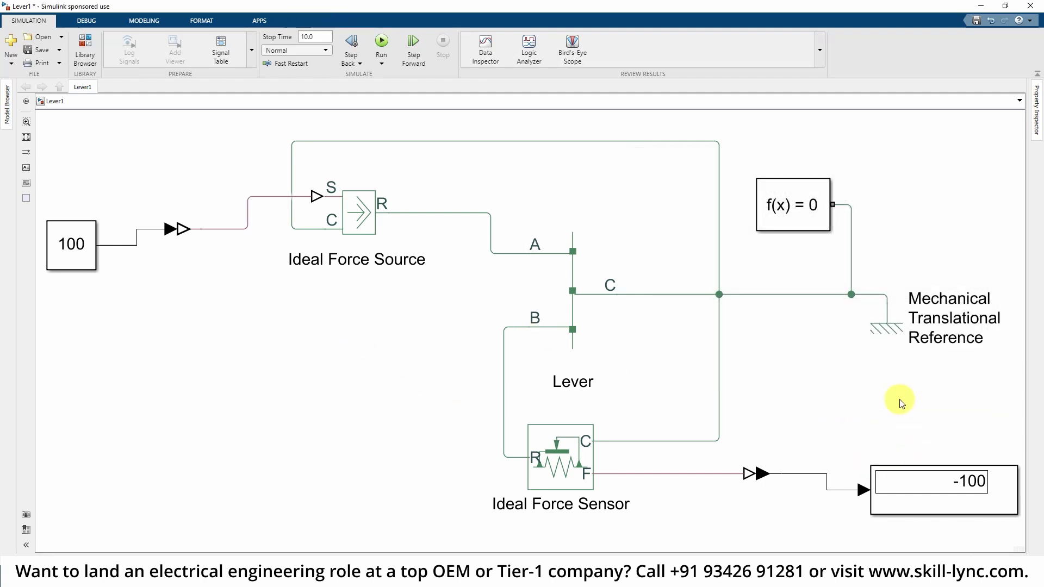
Rerun the simulation with the AC arm length of 0.4 m to update the Display's force reading
{"action": "left_click", "coordinate": [558, 326]}
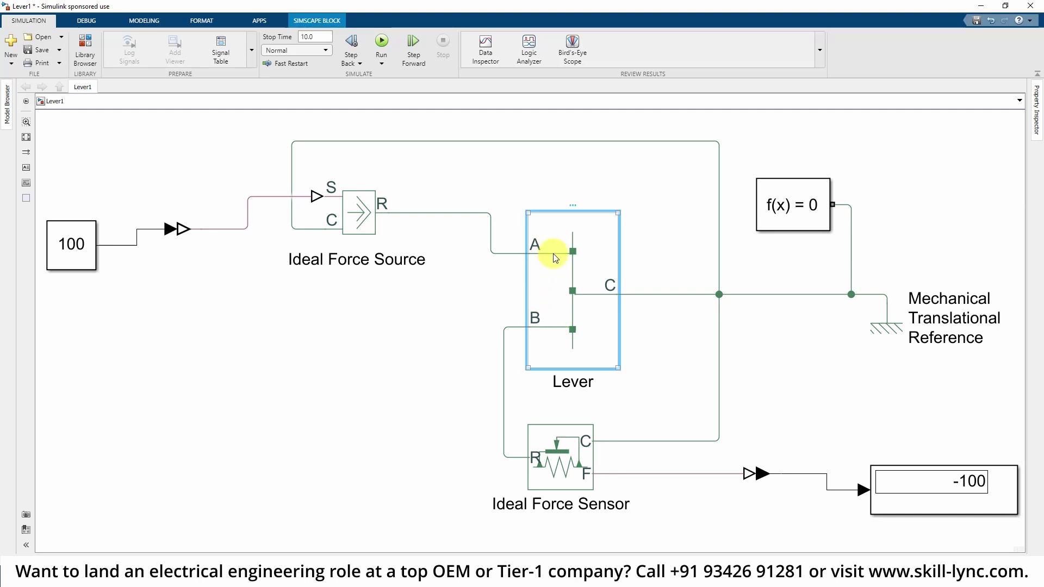
{"action": "left_click", "coordinate": [902, 477]}
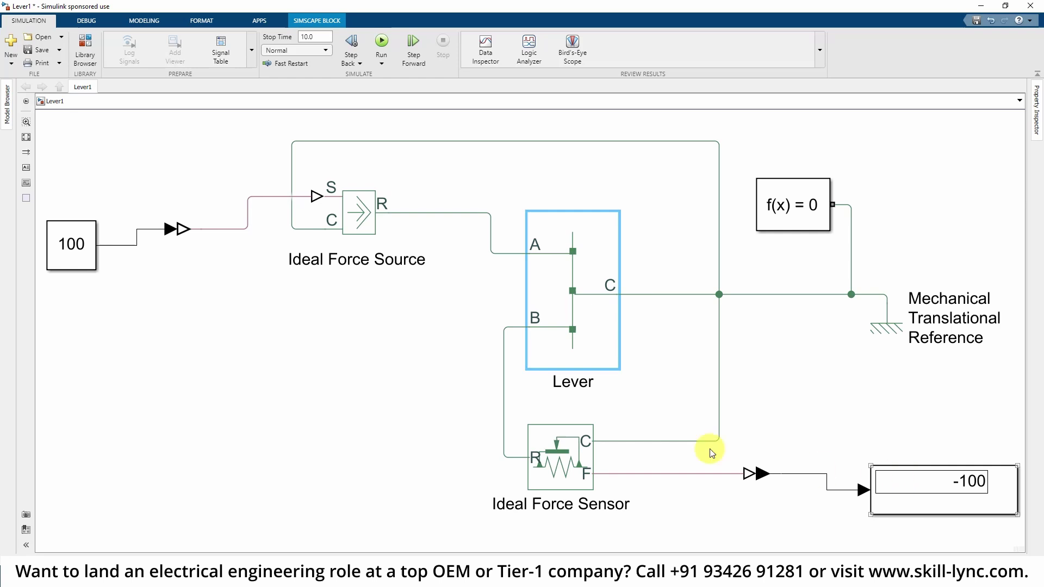
{"action": "left_click", "coordinate": [384, 42]}
Review the Lever's AC and BC arm lengths against the simulated force ratio, leaving the block parameters unchanged
{"action": "left_click", "coordinate": [569, 287]}
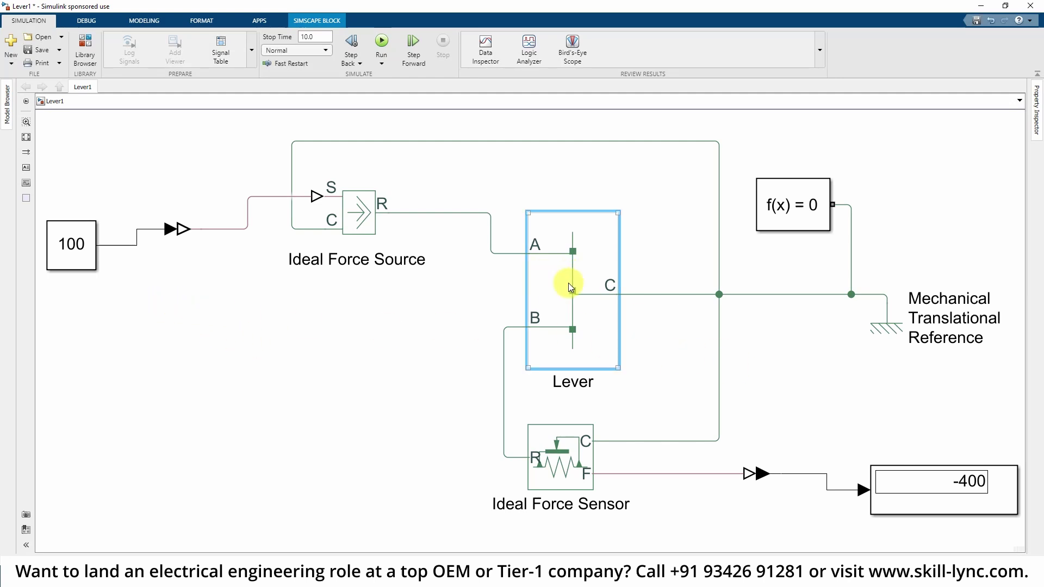
{"action": "double_click", "coordinate": [569, 283]}
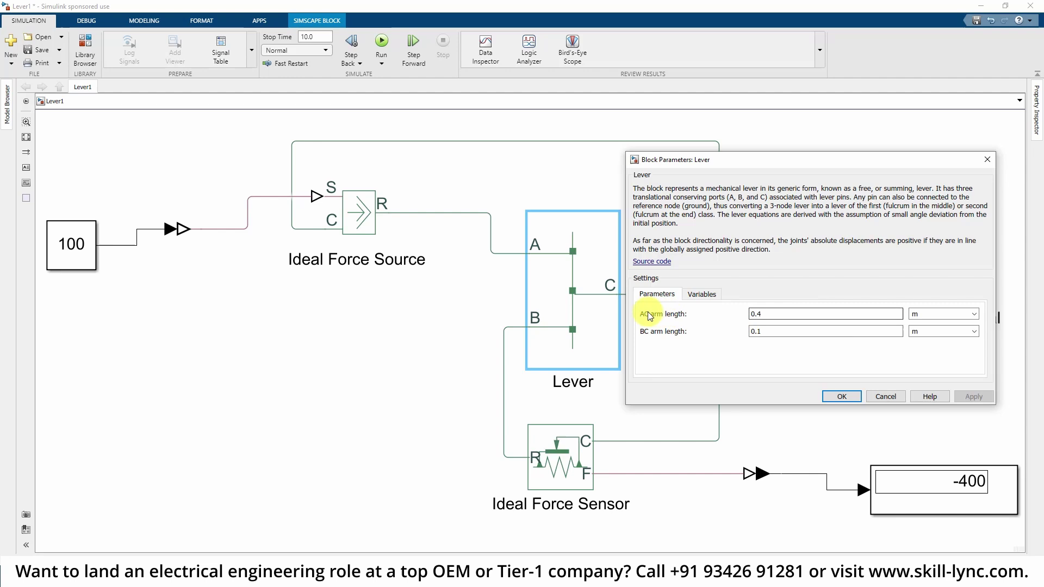
{"action": "left_click", "coordinate": [886, 397]}
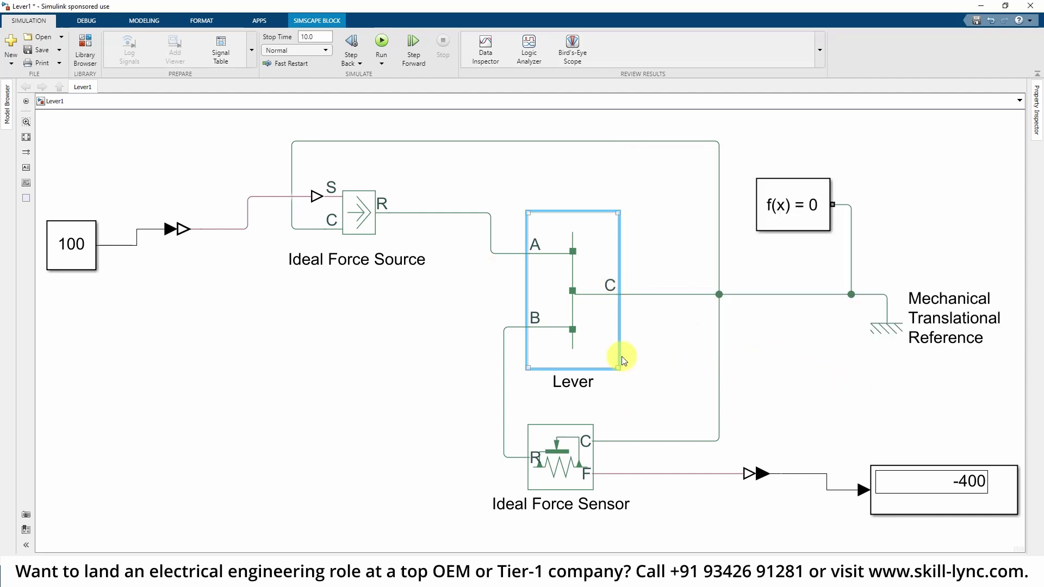
{"action": "left_click", "coordinate": [900, 413]}
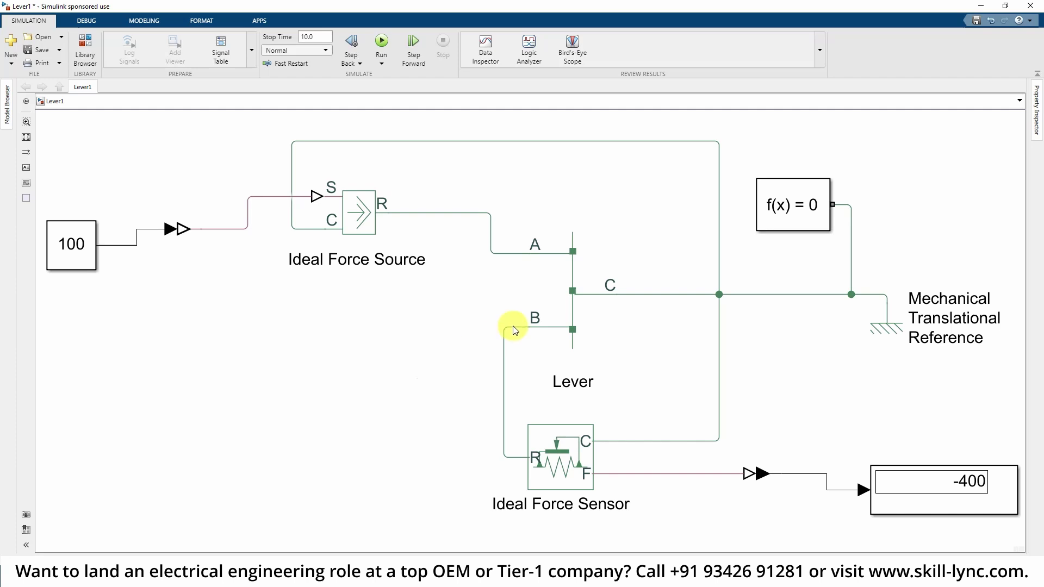
{"action": "double_click", "coordinate": [563, 290]}
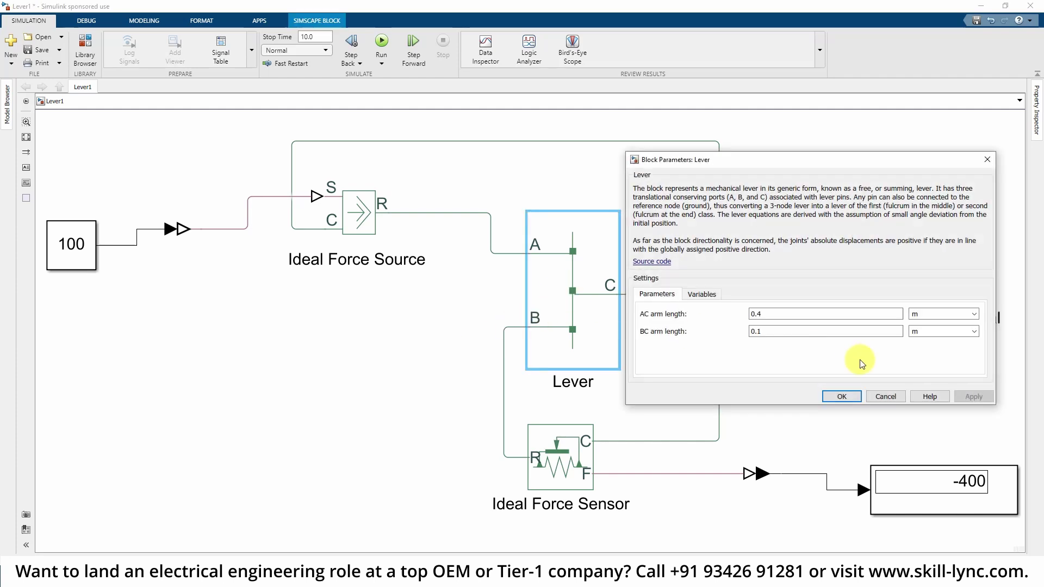
{"action": "left_click", "coordinate": [878, 396]}
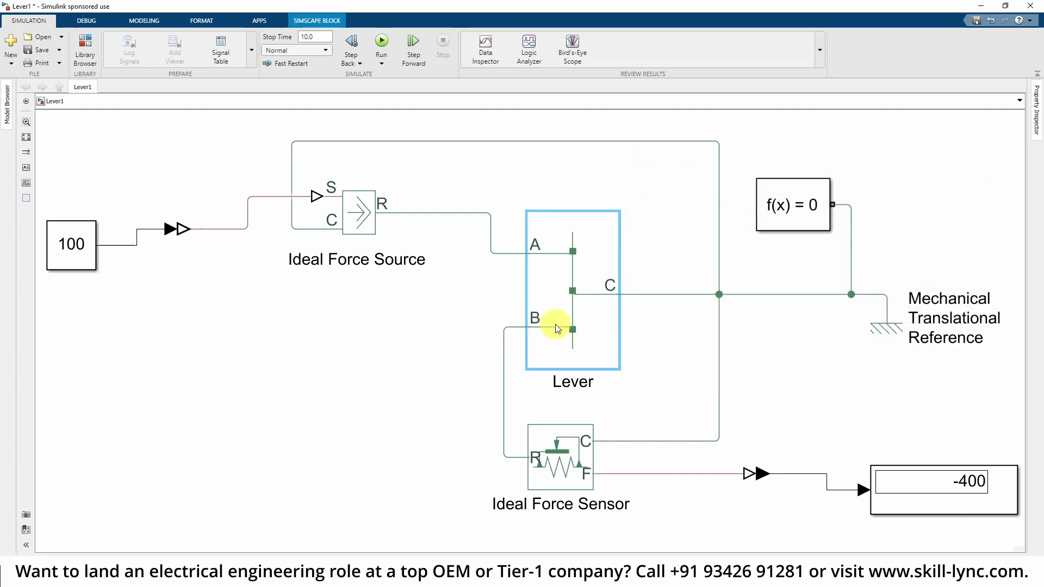
Move the Lever block slightly upward in the diagram and deselect it
{"action": "left_click", "coordinate": [582, 315]}
{"action": "left_click_drag", "start_coordinate": [582, 311], "coordinate": [576, 293]}
{"action": "left_click", "coordinate": [382, 384]}
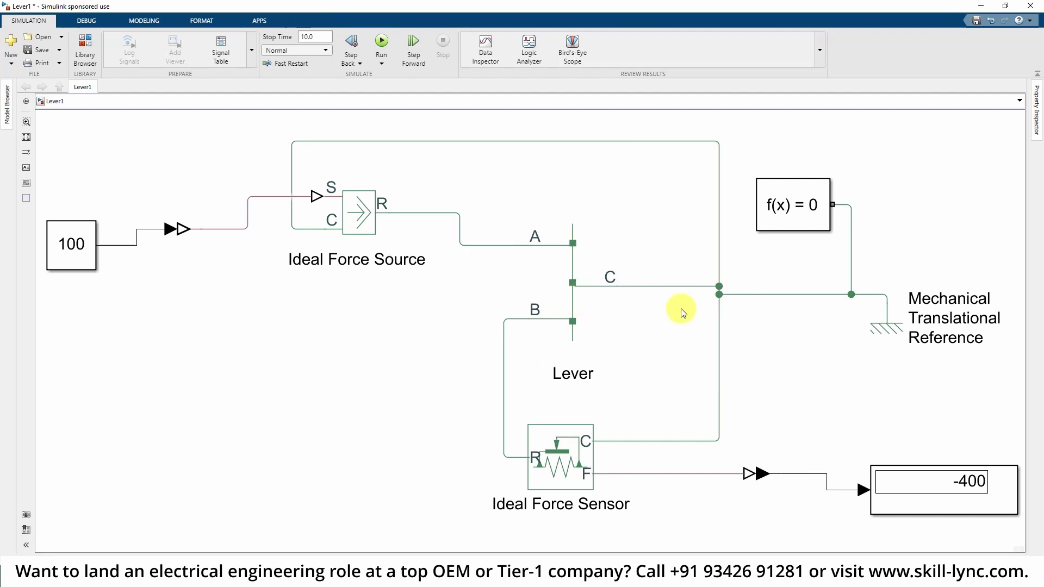